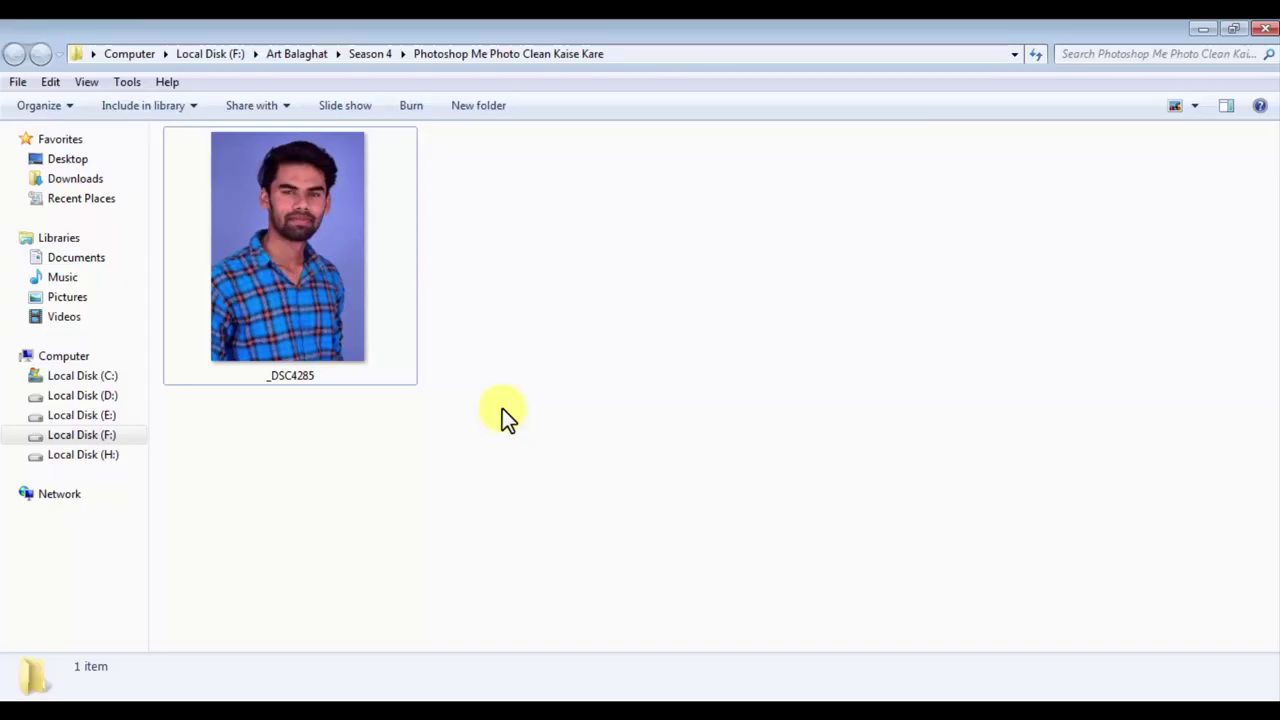
Step: Drop _DSC4285 onto Photoshop and discard its embedded colour profile
mouse_move(337, 277)
mouse_down()
mouse_move(525, 571)
mouse_move(445, 700)
mouse_move(529, 275)
mouse_up()
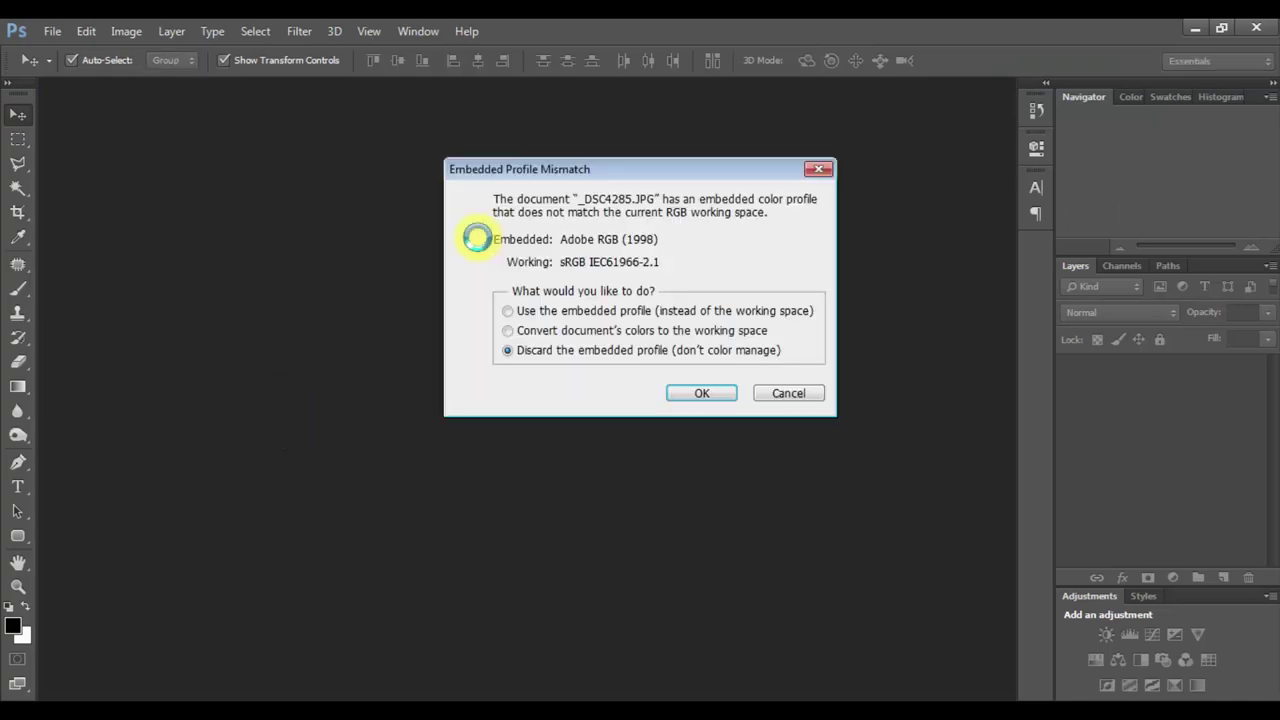
click(698, 396)
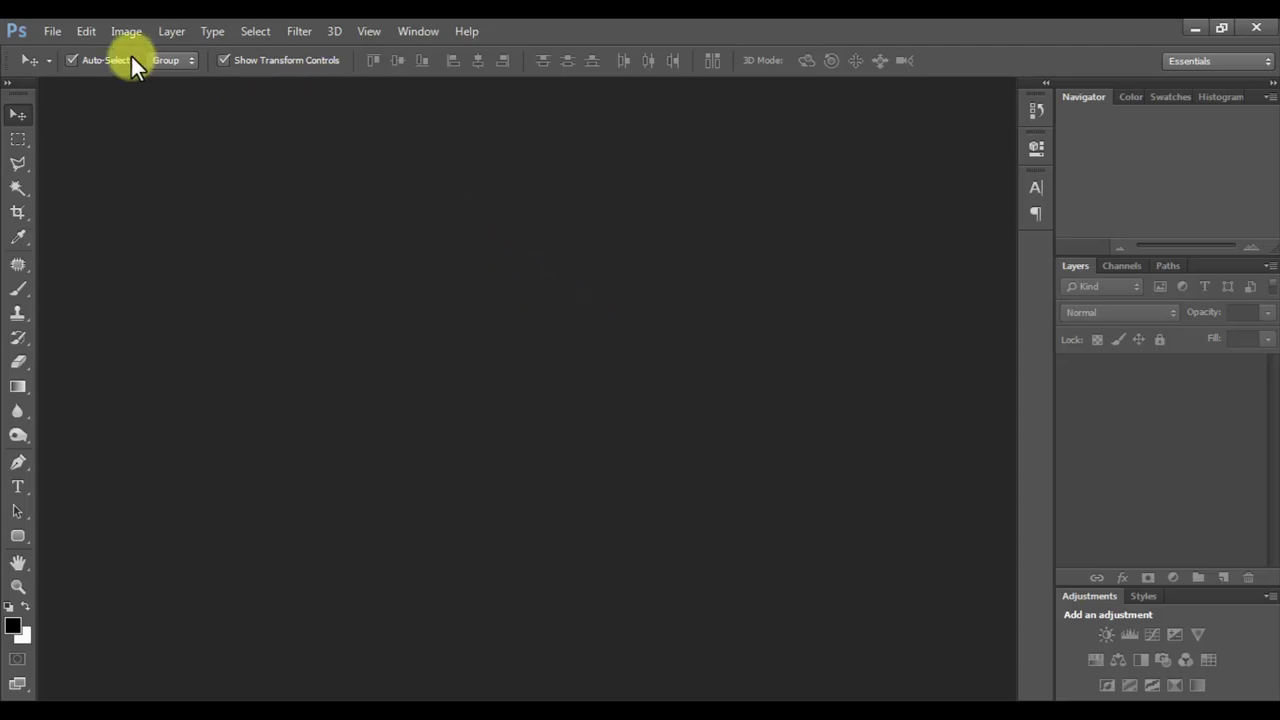
Step: Drag the _DSC4285 photo from its Explorer folder onto the Photoshop window
click(493, 698)
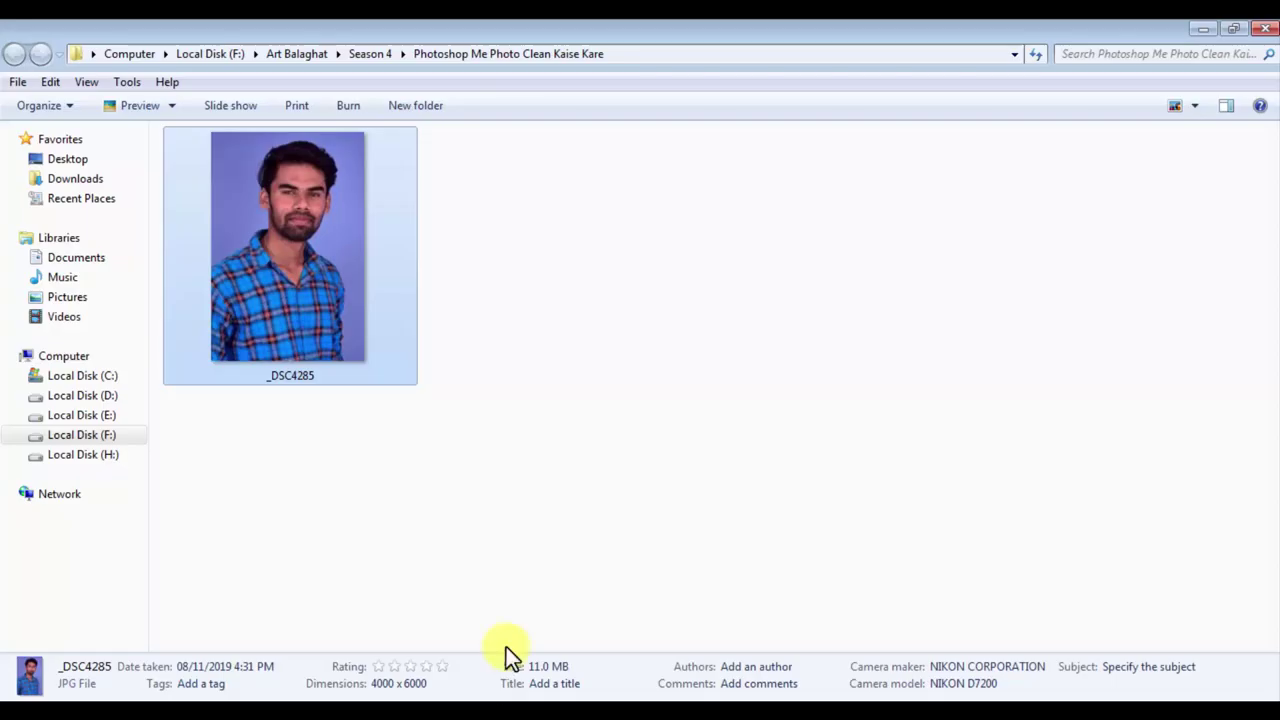
drag(415, 341, 614, 366)
key(alt+Tab)
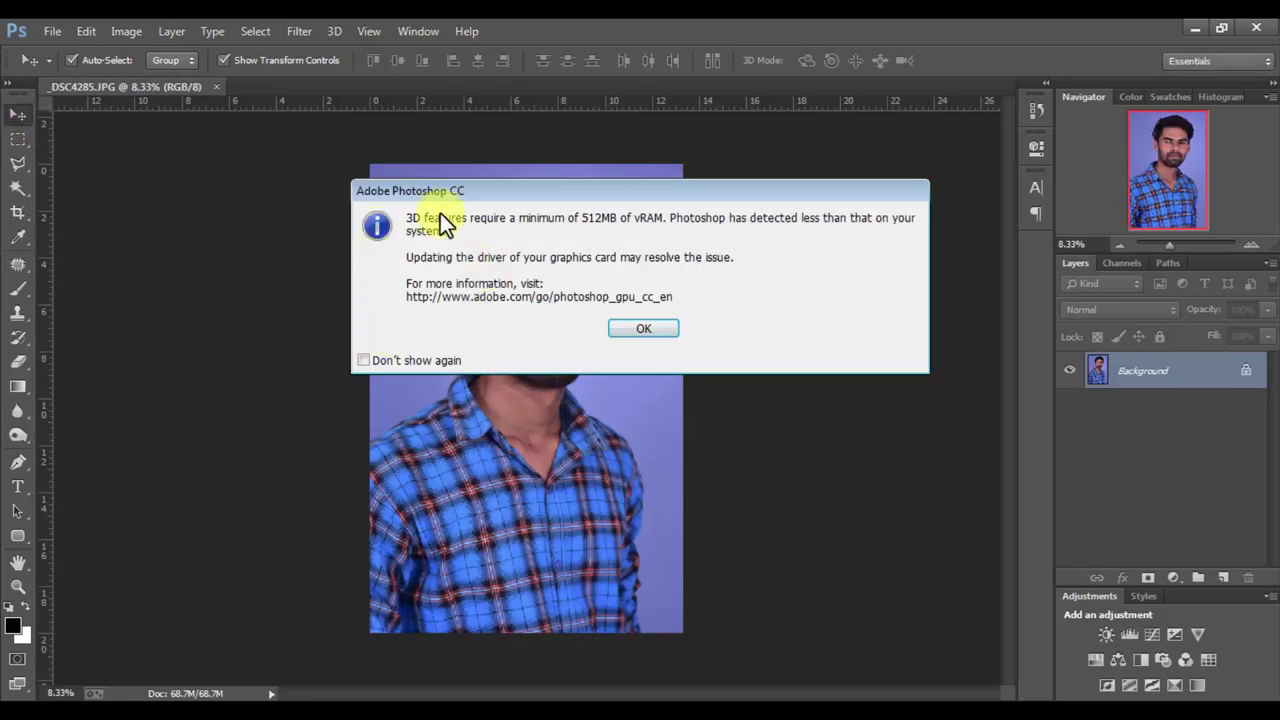
Step: Dismiss the vRAM warning with Don't show again, then the display-driver warning
drag(450, 199, 464, 199)
click(412, 359)
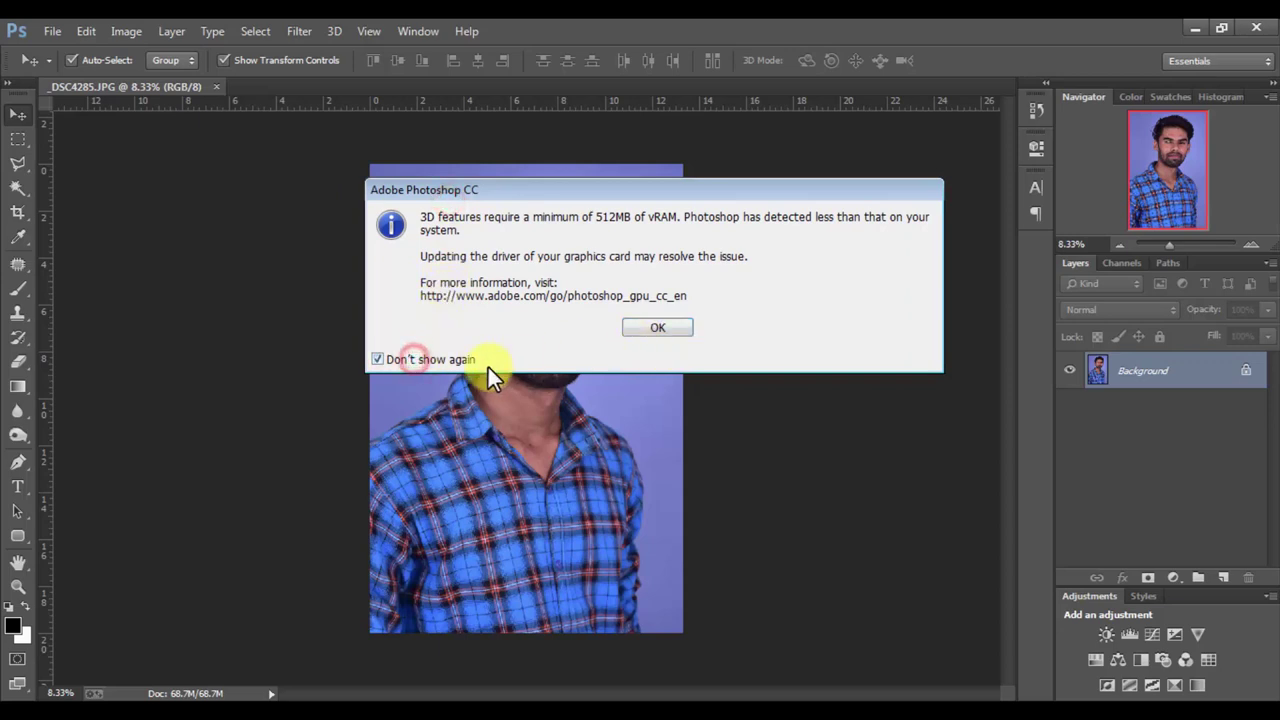
click(658, 328)
click(836, 194)
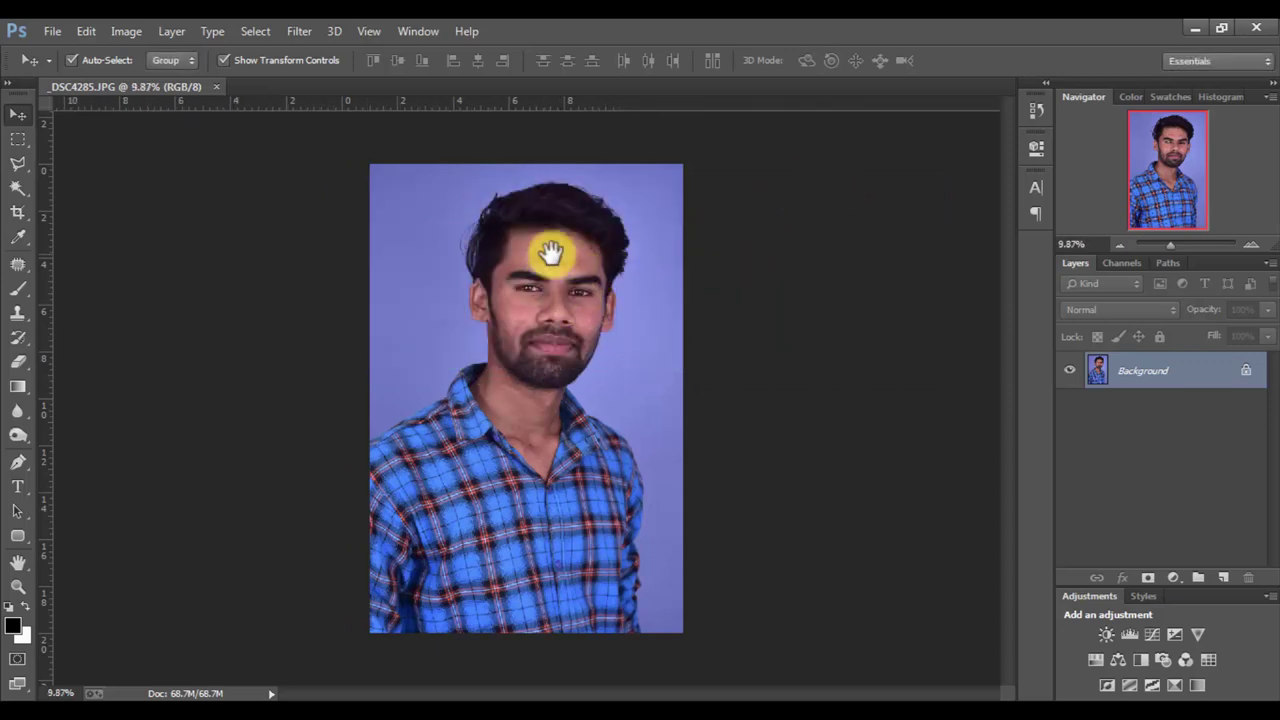
Step: Zoom and pan around the man's face to inspect the eyes, nose and skin
scroll(550, 255, up, 1)
scroll(681, 440, up, 4)
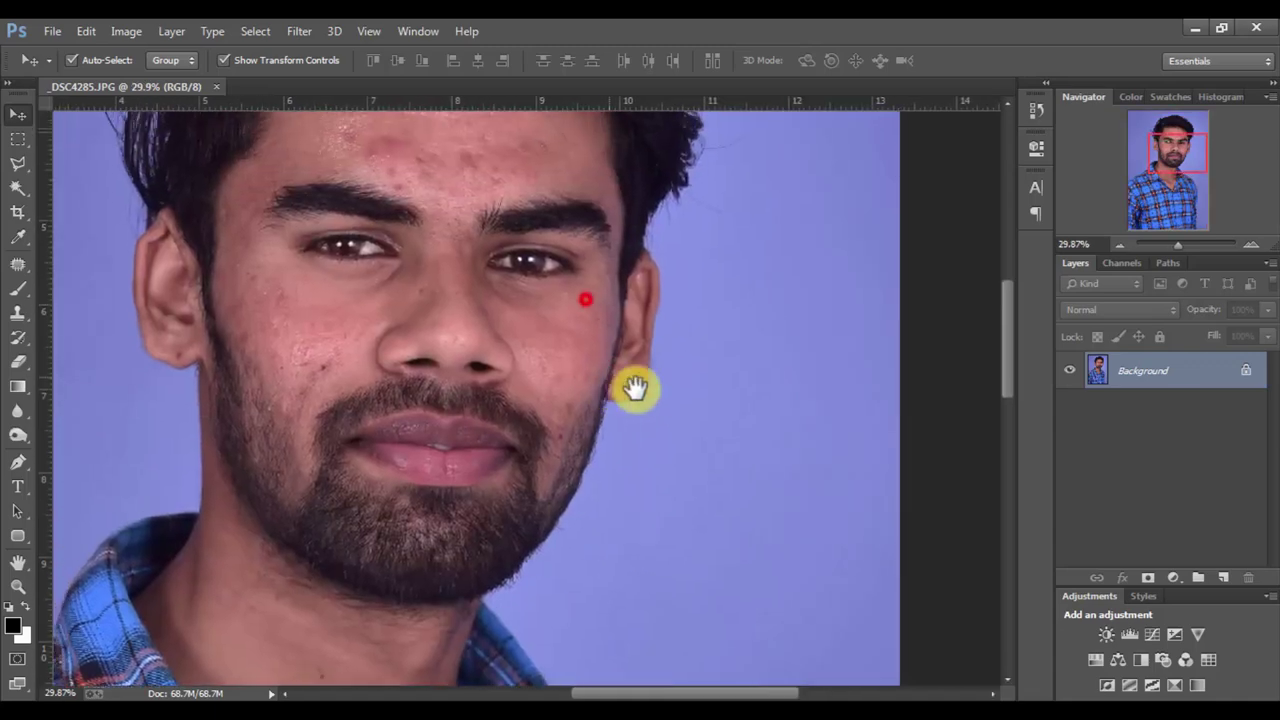
scroll(634, 386, up, 3)
alt+click(757, 410)
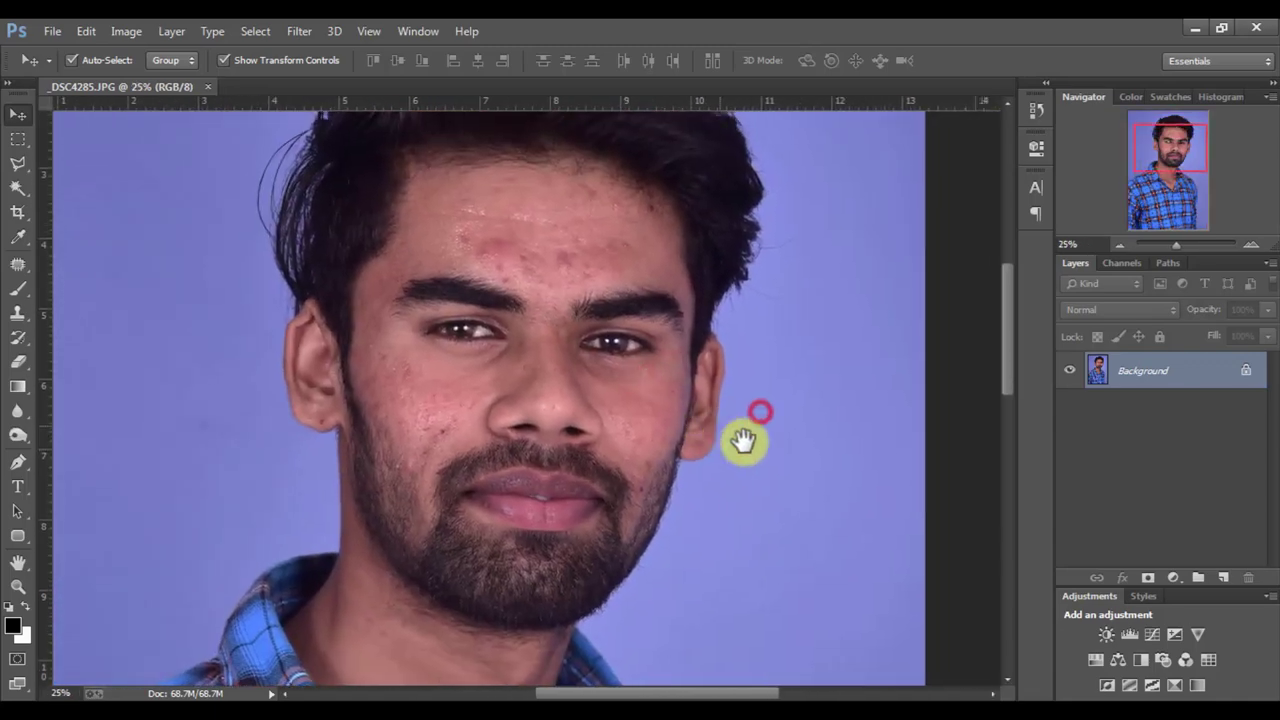
drag(743, 443, 780, 451)
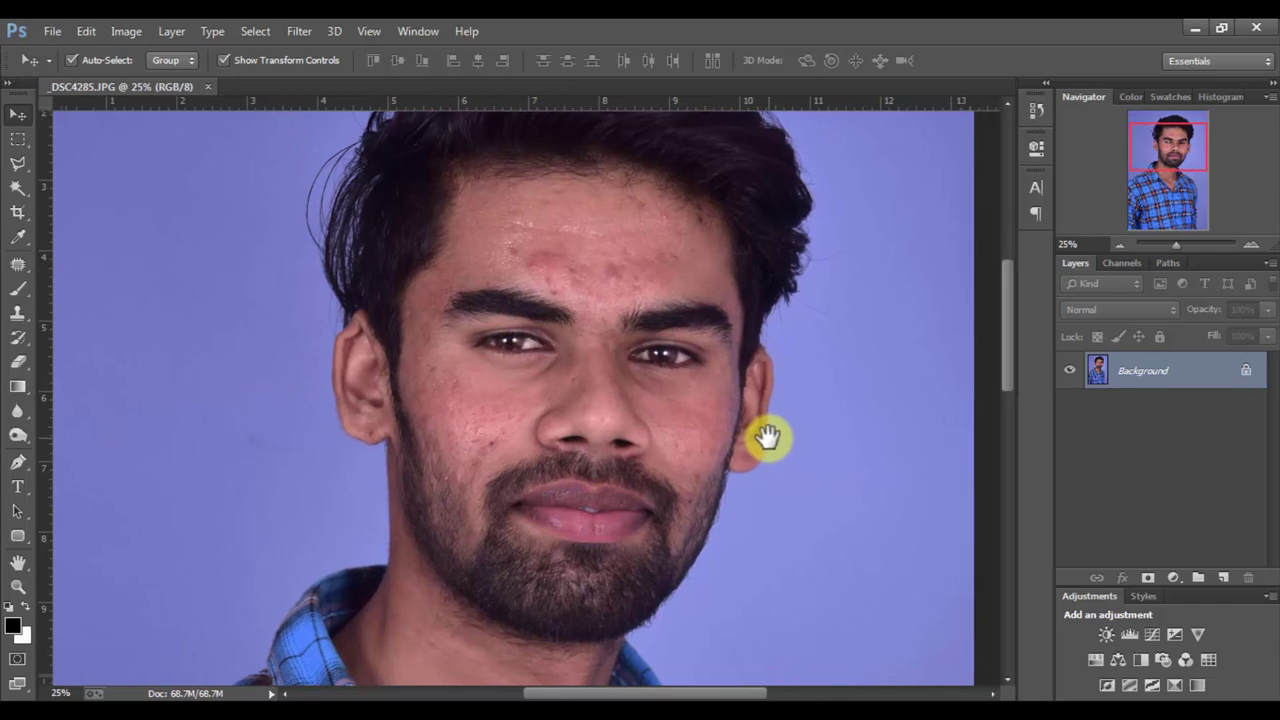
ctrl+click(545, 390)
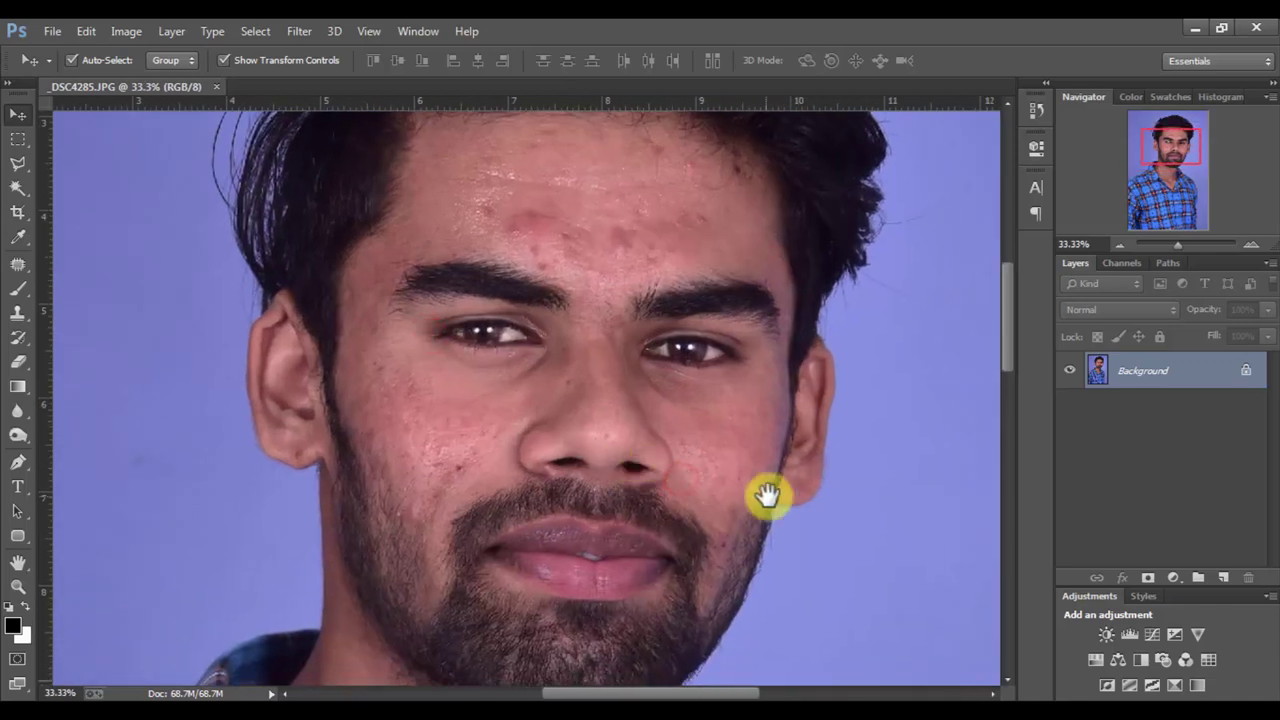
alt+click(757, 480)
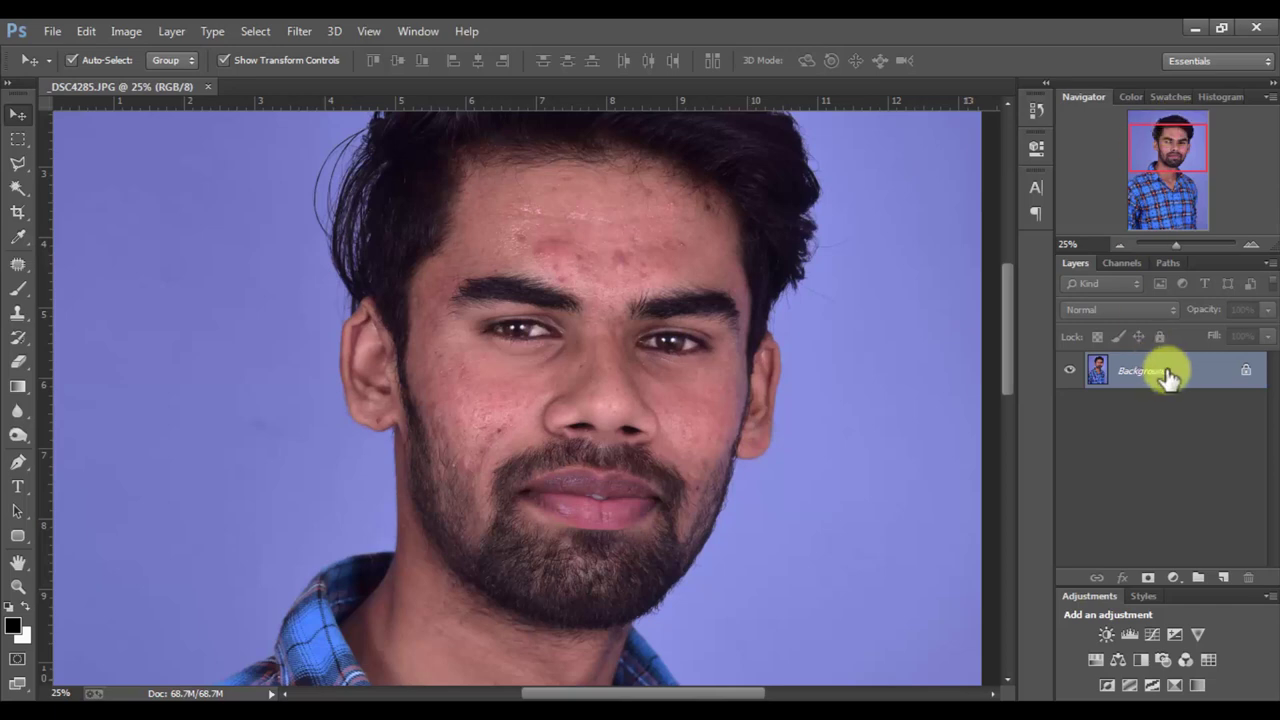
Step: Duplicate the Background layer three times as layers named 1, 2 and 3
click(172, 30)
click(182, 90)
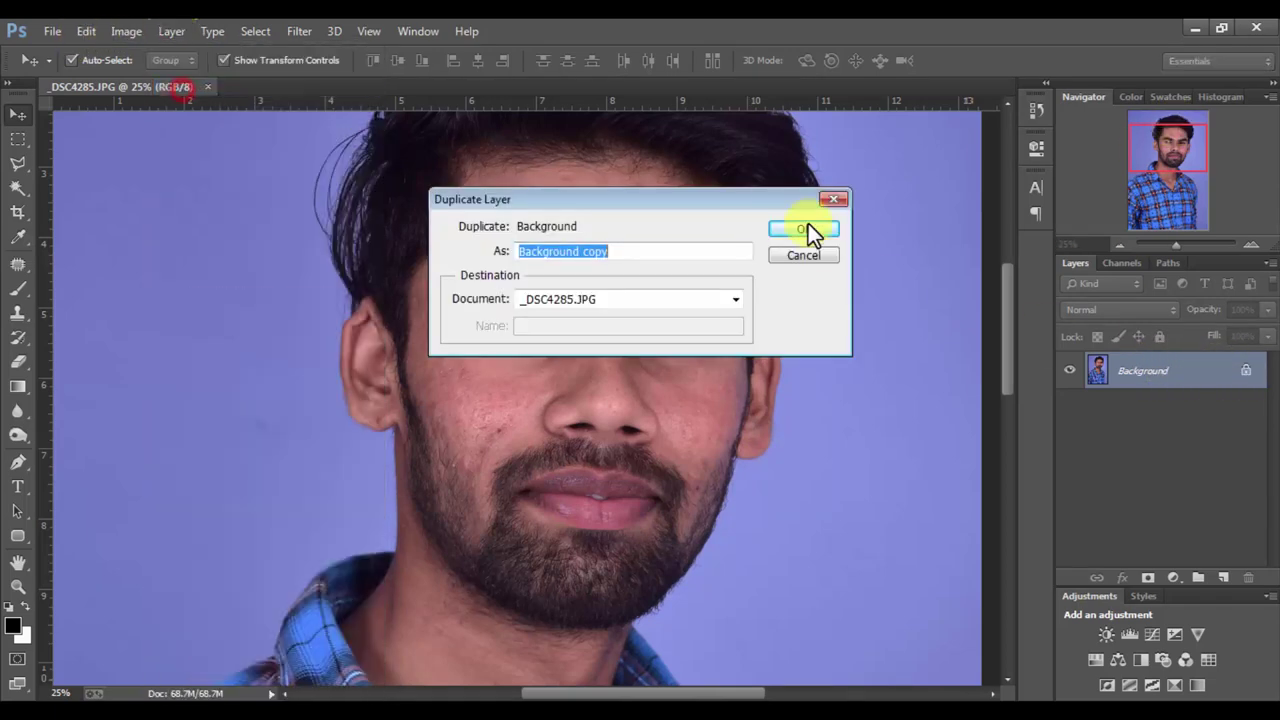
text(1)
click(806, 229)
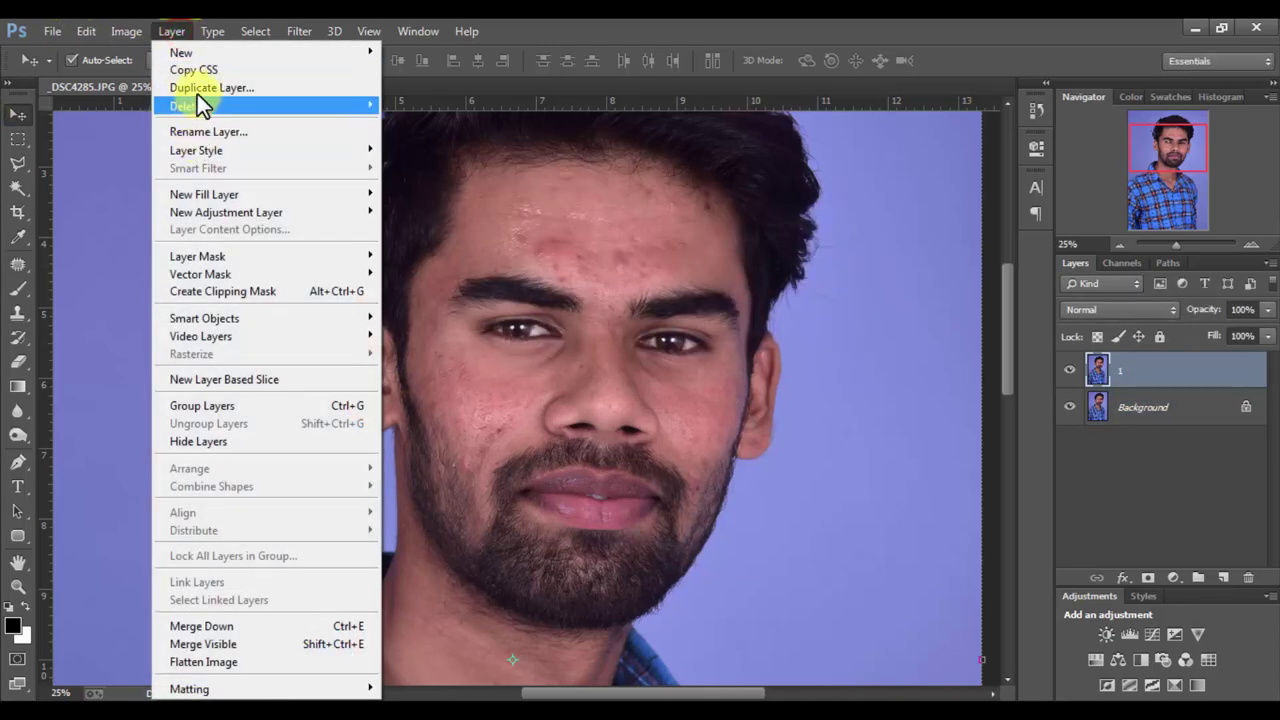
click(196, 89)
text(2)
key(Return)
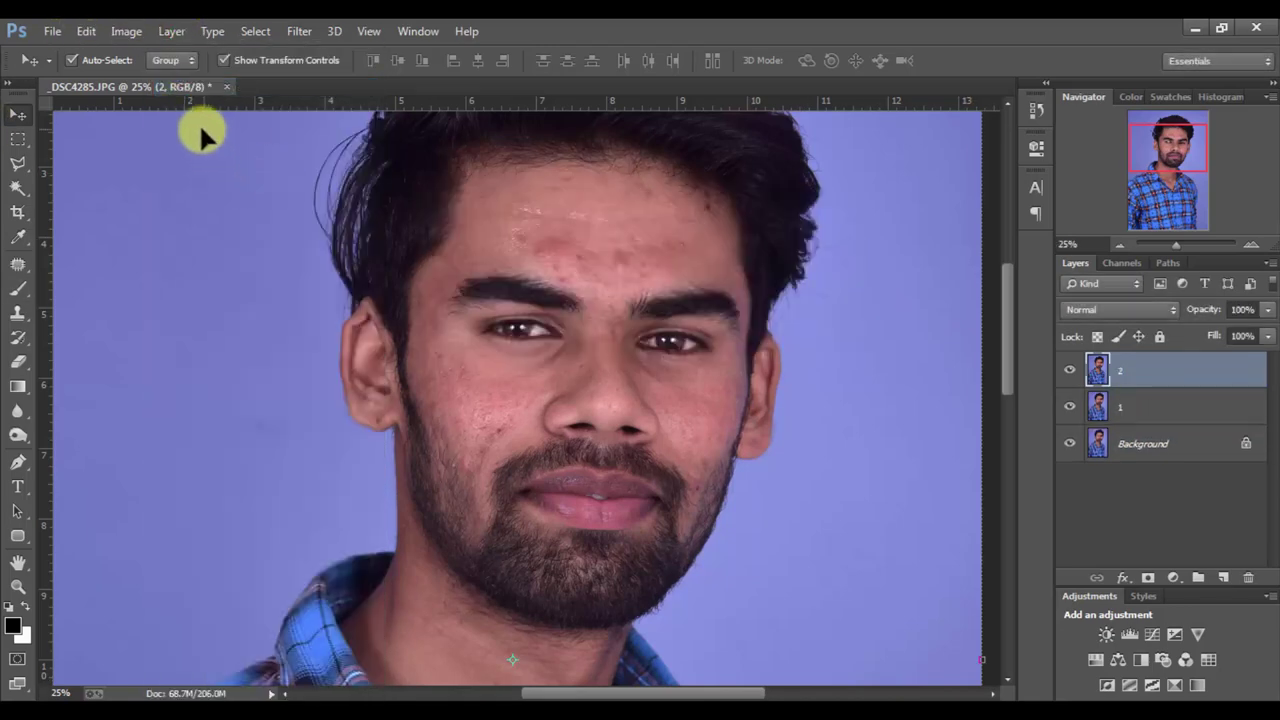
click(168, 31)
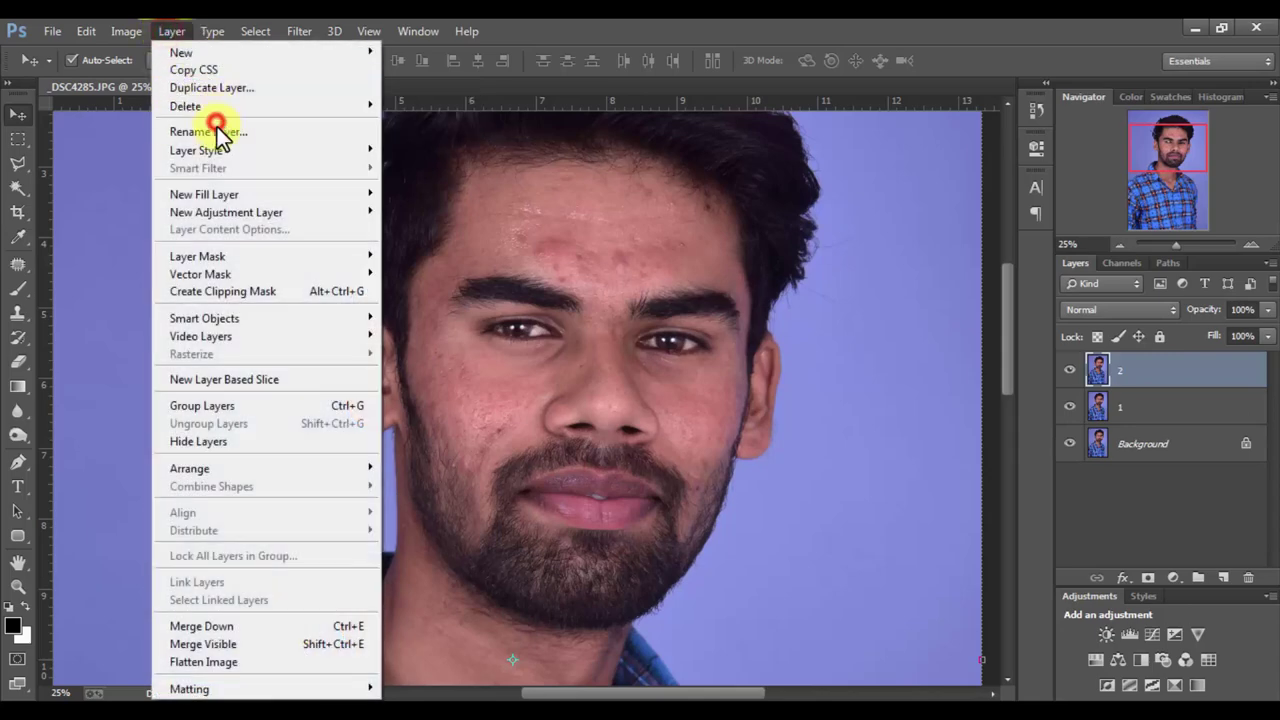
click(222, 89)
text(3)
key(Return)
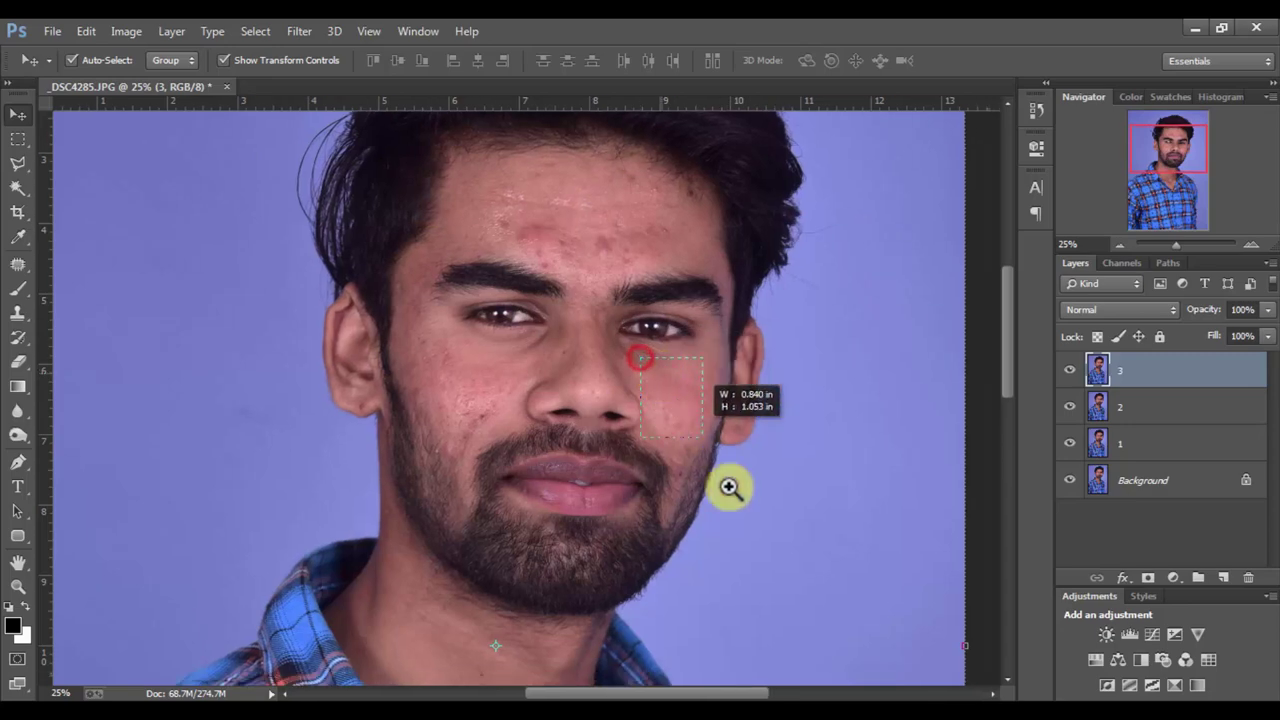
Step: Zoom in on the cheek and beard, then hide layers 3, 2 and 1
drag(643, 357, 731, 486)
alt+click(700, 400)
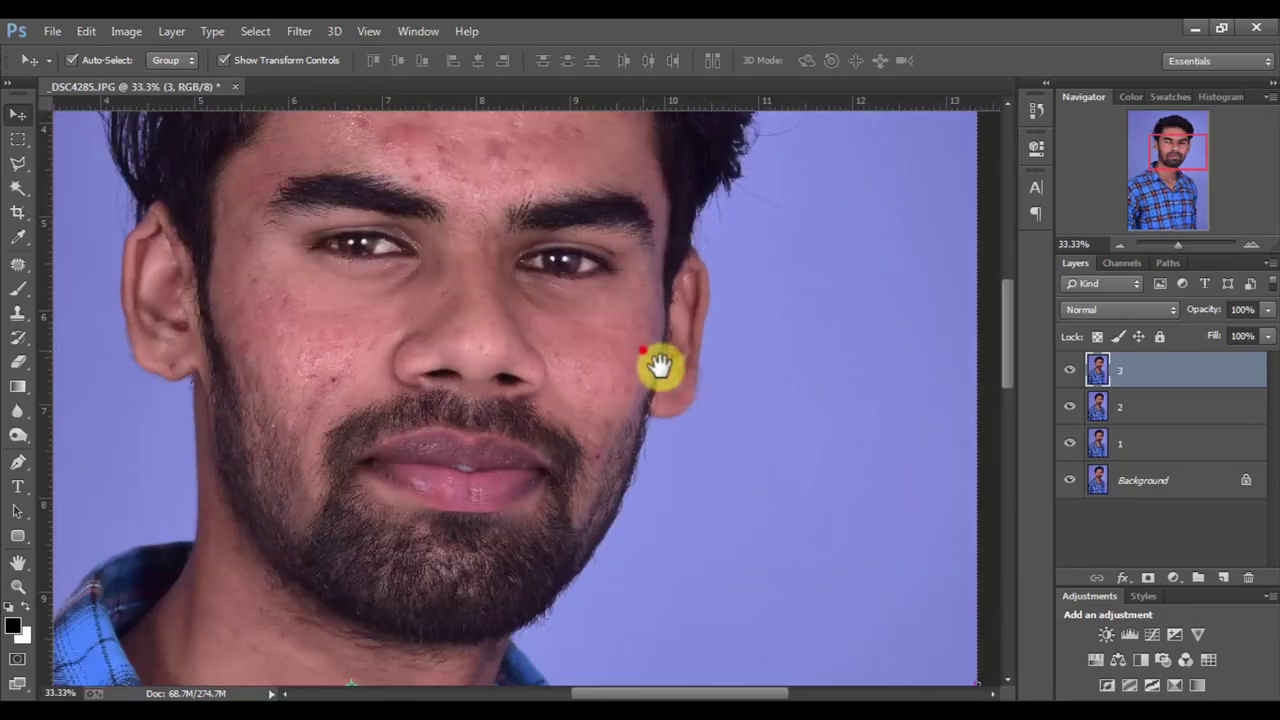
drag(660, 366, 770, 426)
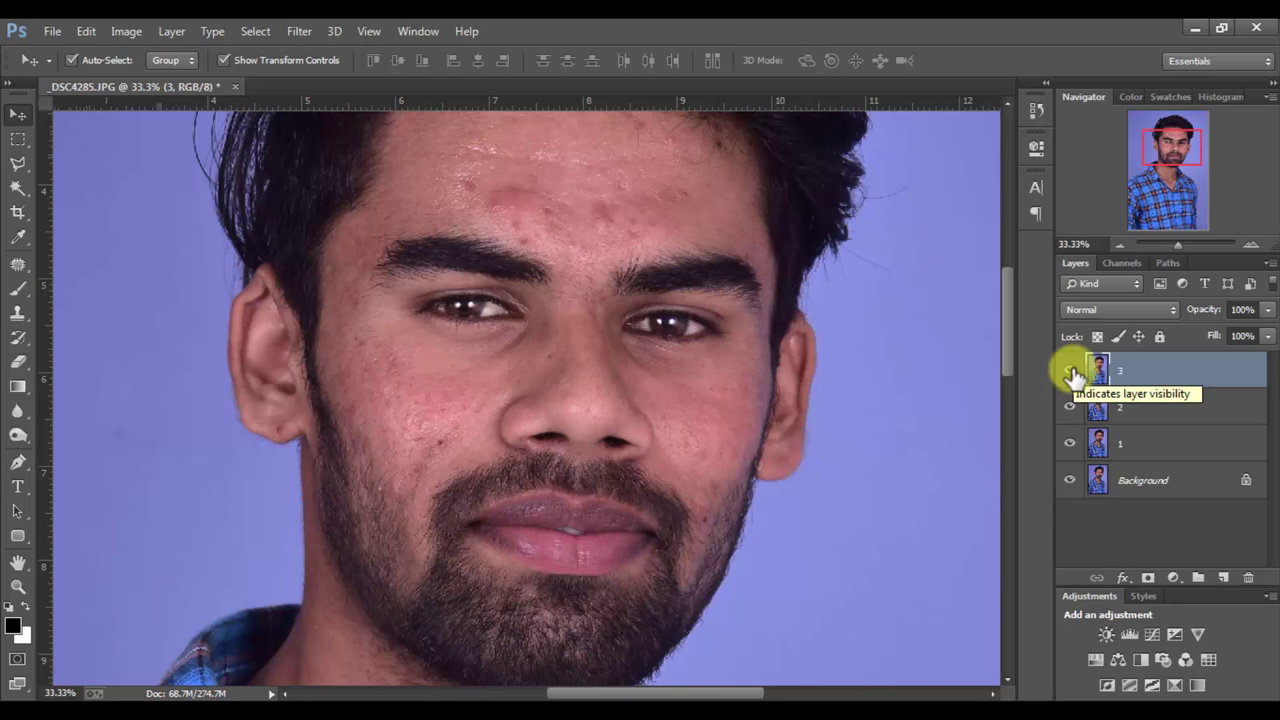
click(1070, 372)
click(1152, 404)
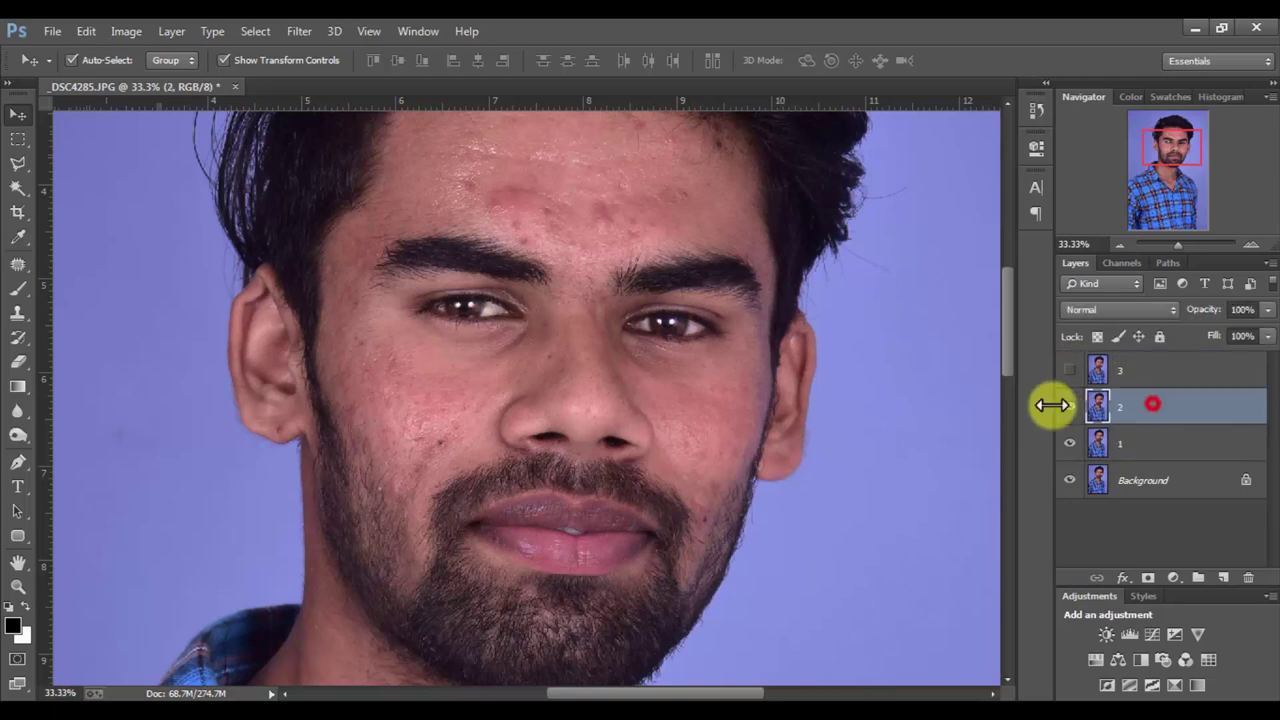
click(1070, 406)
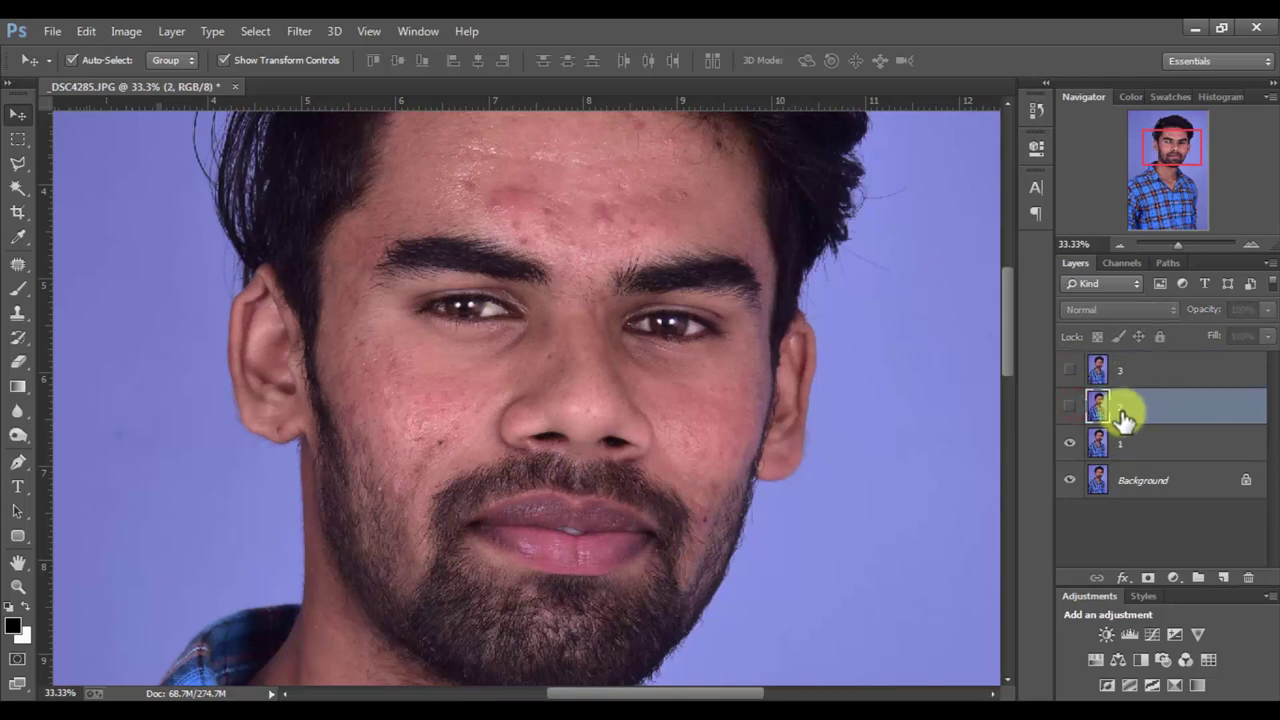
click(1070, 443)
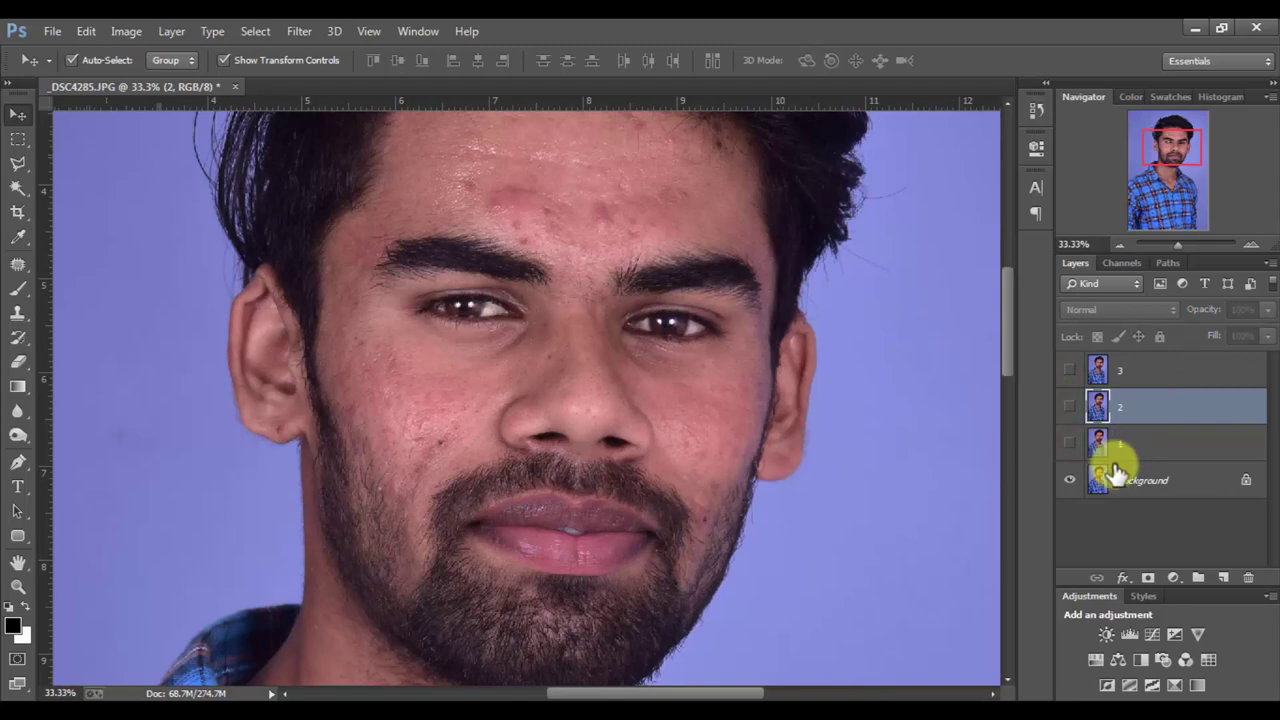
Step: Show layers 1 and 2 again with Background visible, keeping layer 2 selected
click(1116, 478)
click(1070, 480)
click(1070, 480)
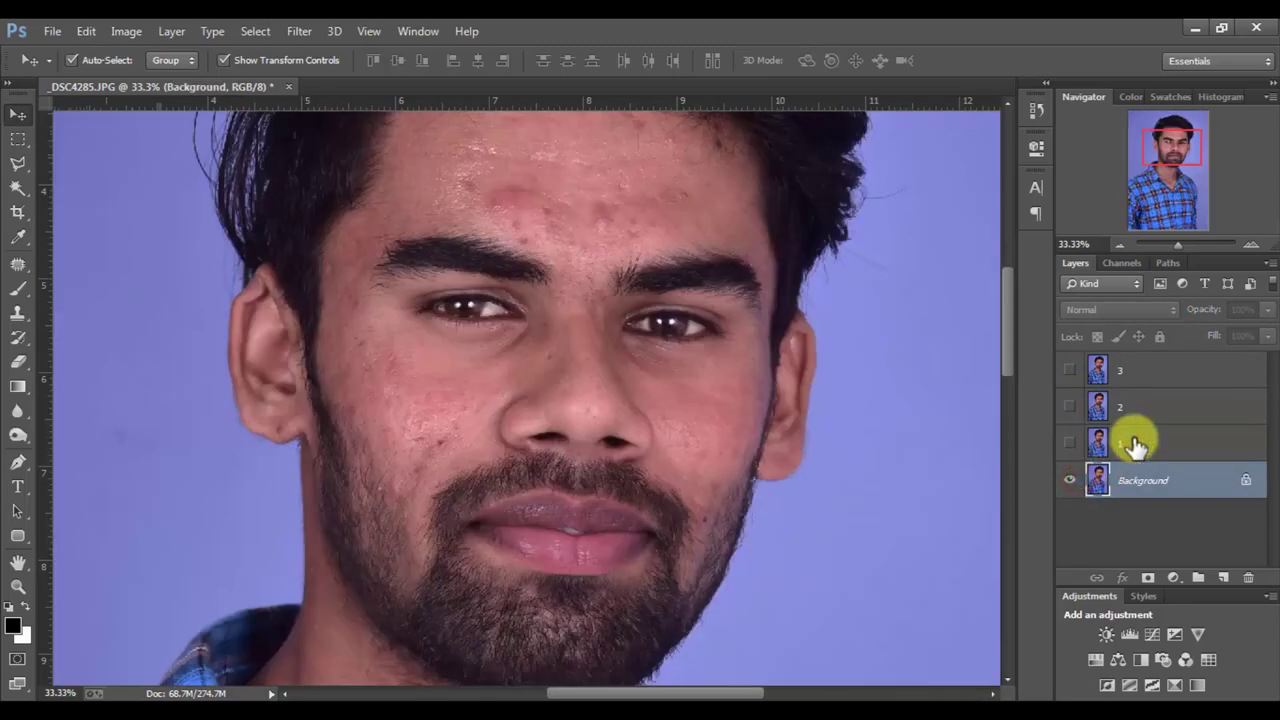
click(1135, 447)
click(1070, 443)
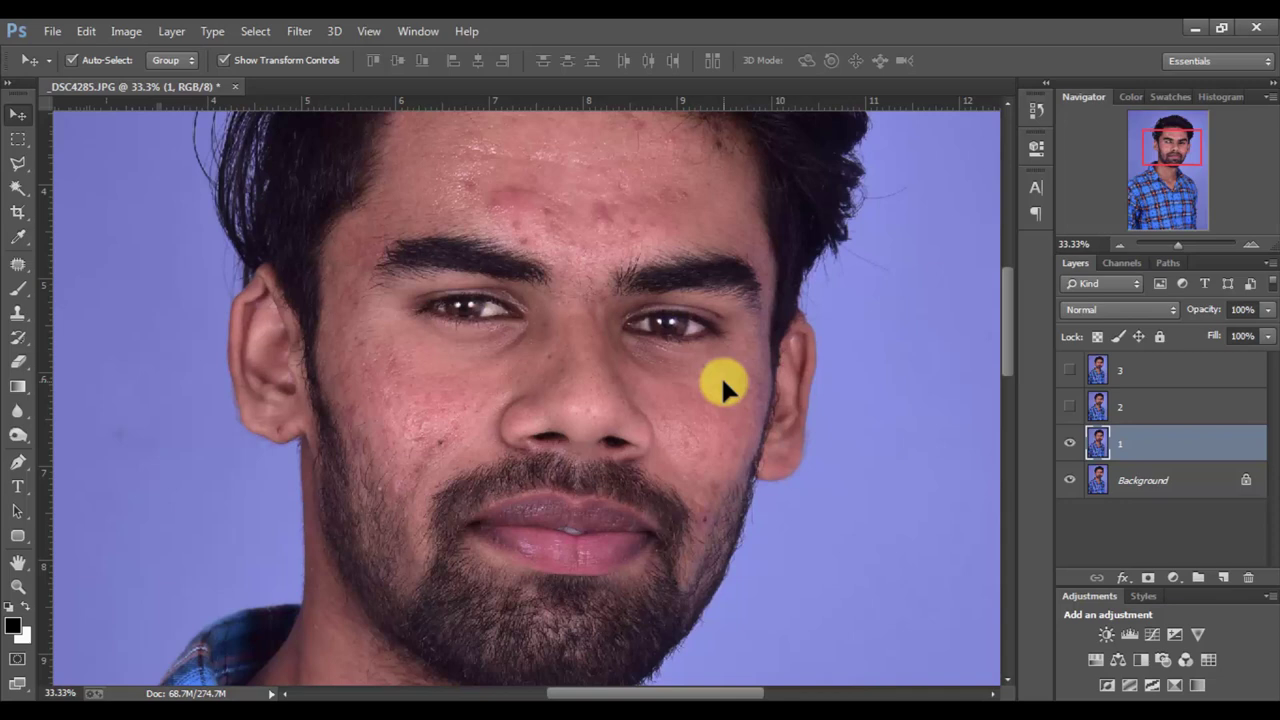
click(1122, 406)
click(1070, 406)
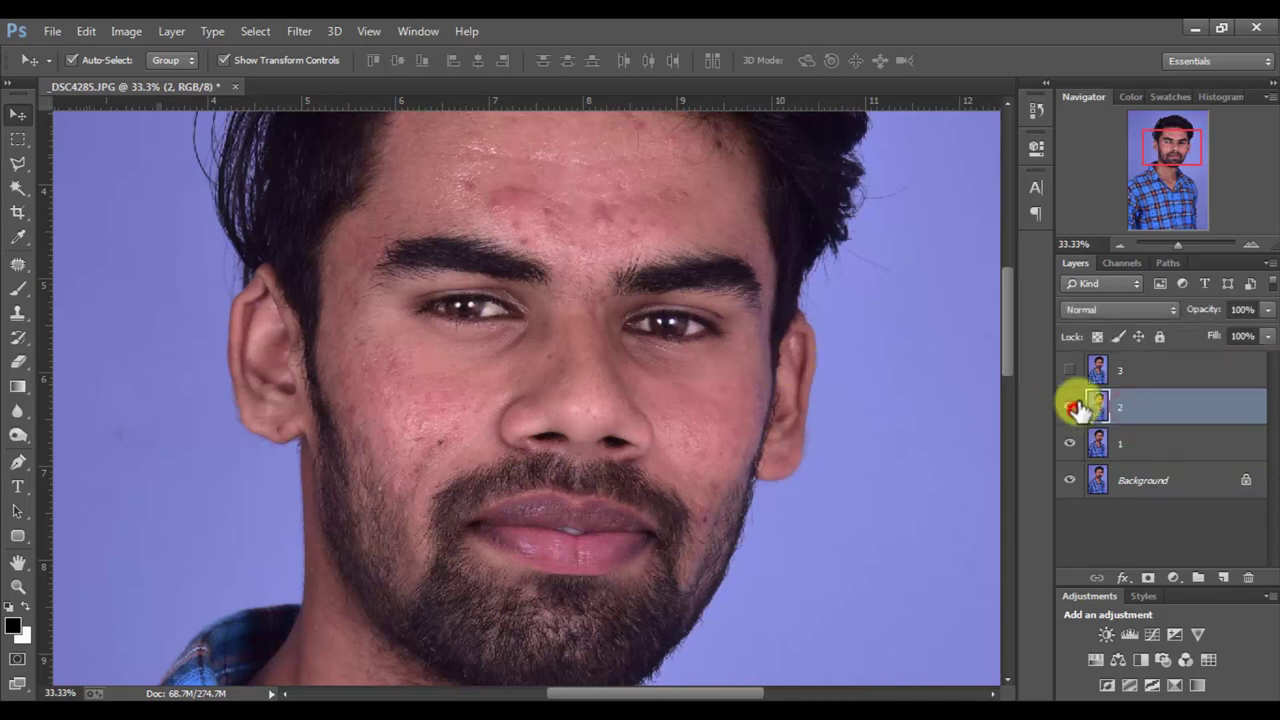
click(1135, 440)
click(1132, 412)
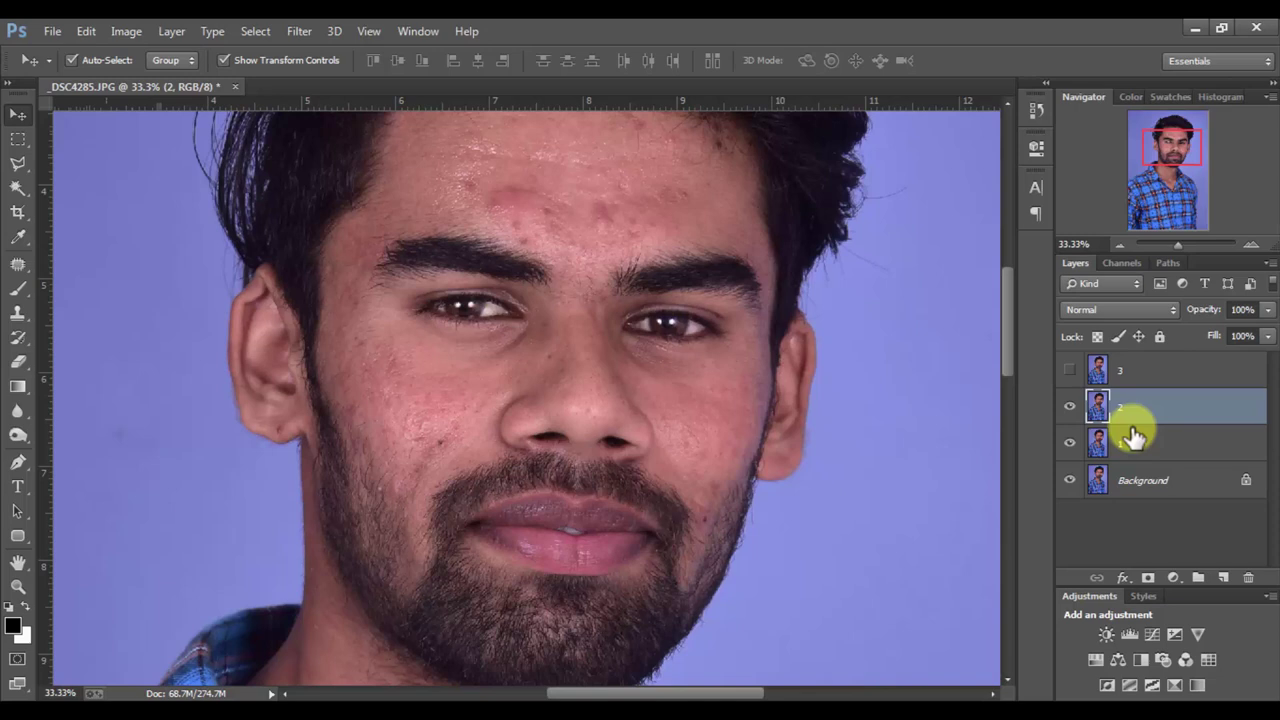
Step: Apply a 37.4-pixel Gaussian Blur to layer 2, then select layer 3
click(299, 31)
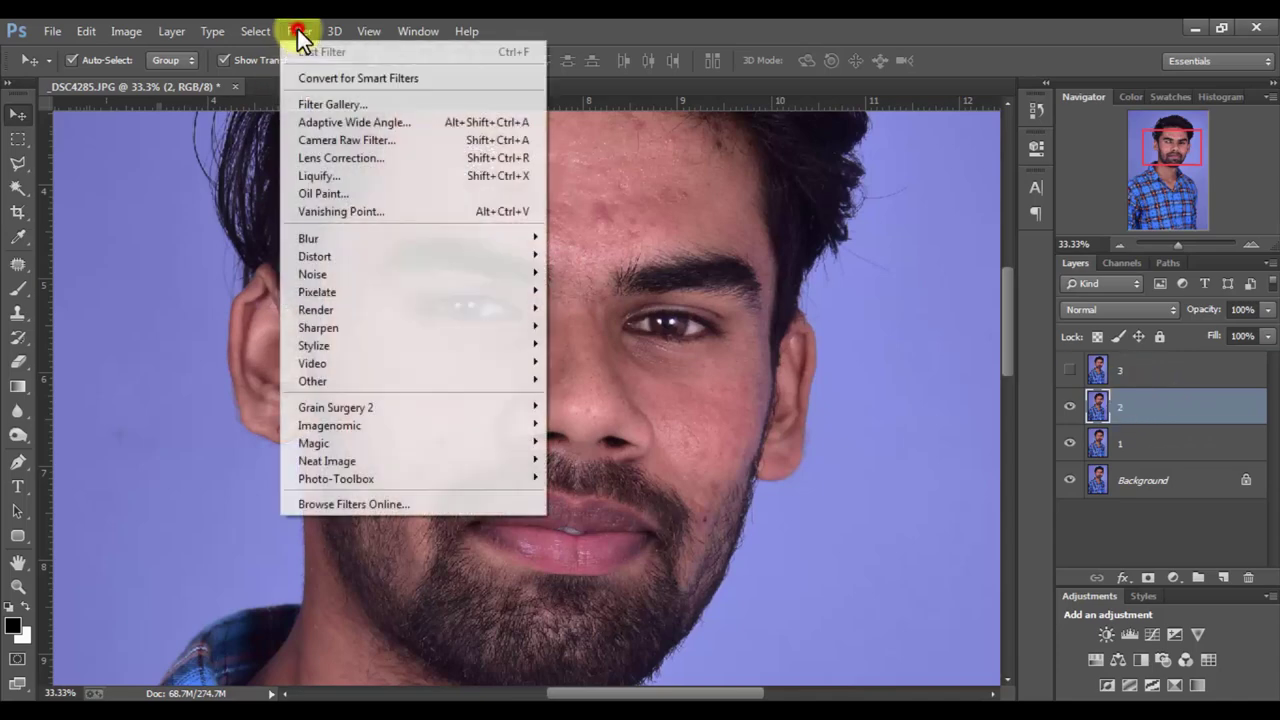
mouse_move(308, 238)
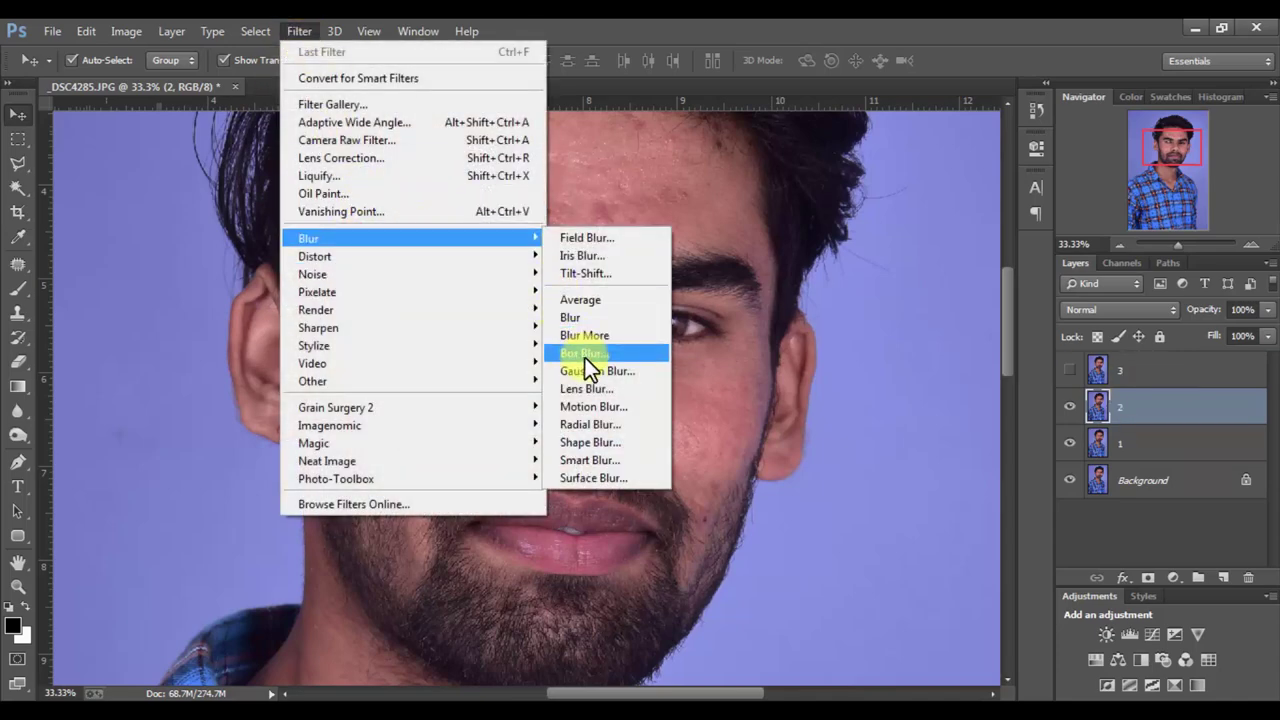
click(585, 365)
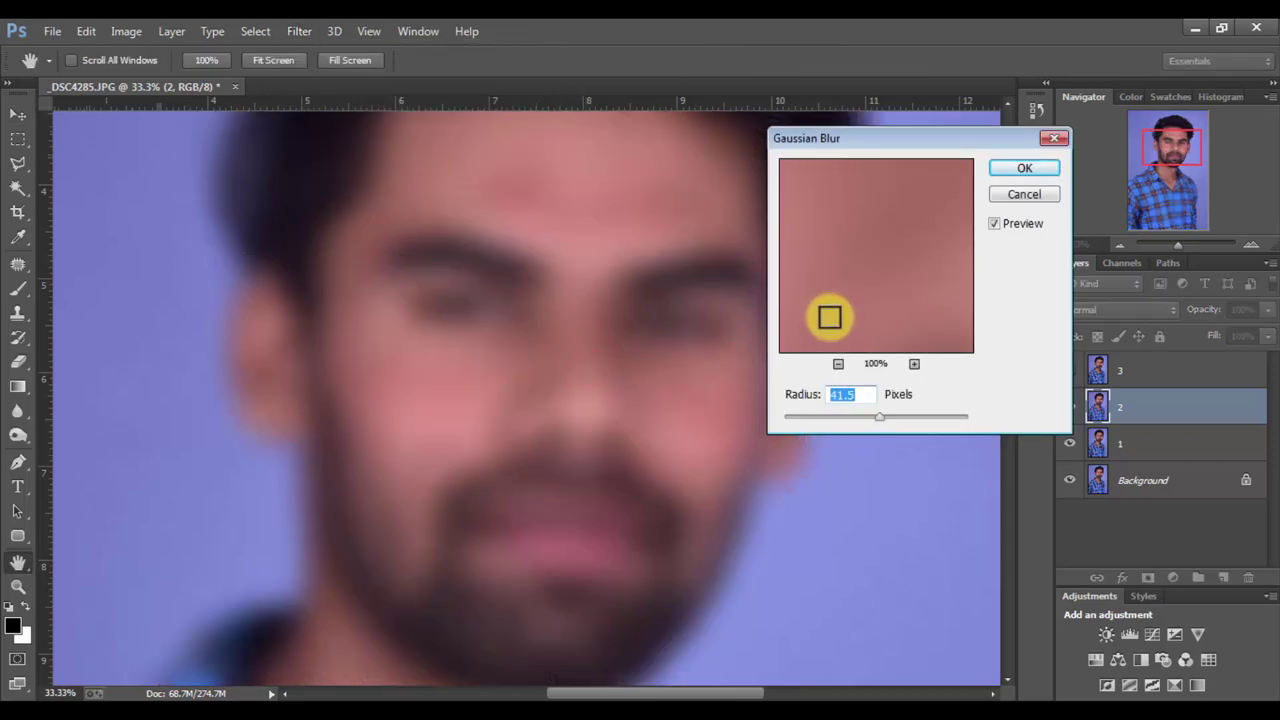
drag(871, 417, 877, 415)
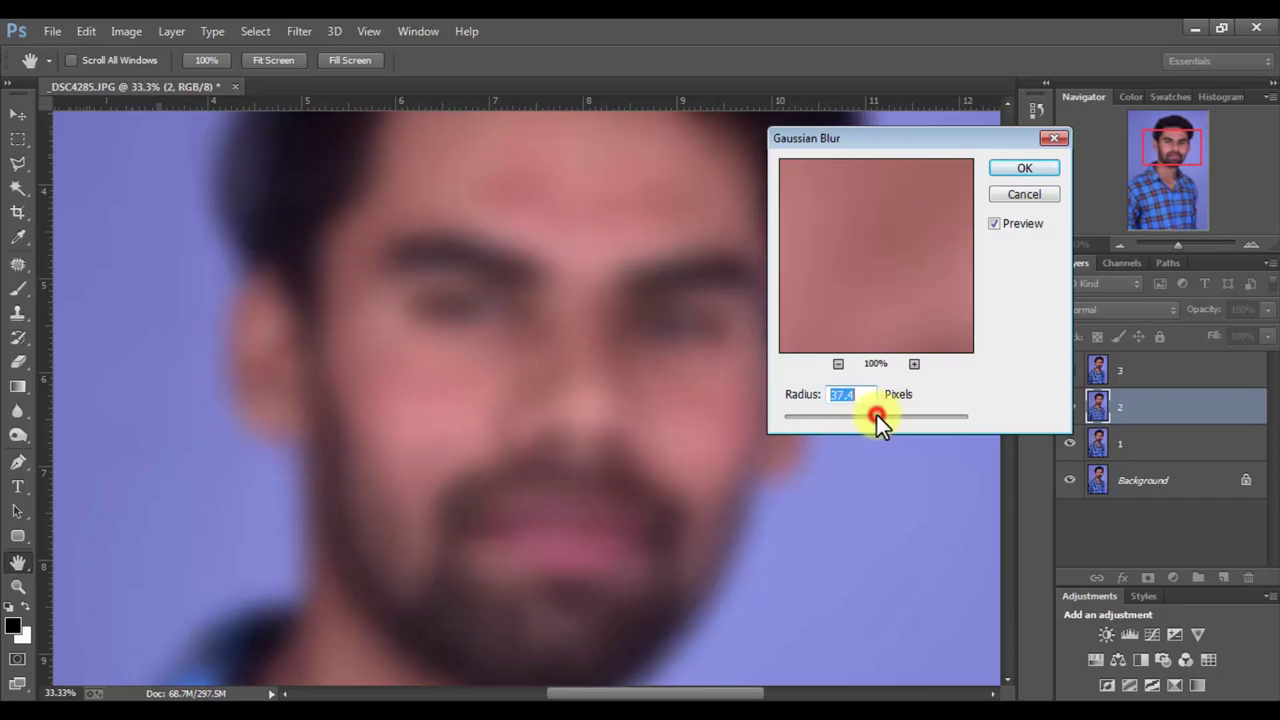
click(1004, 170)
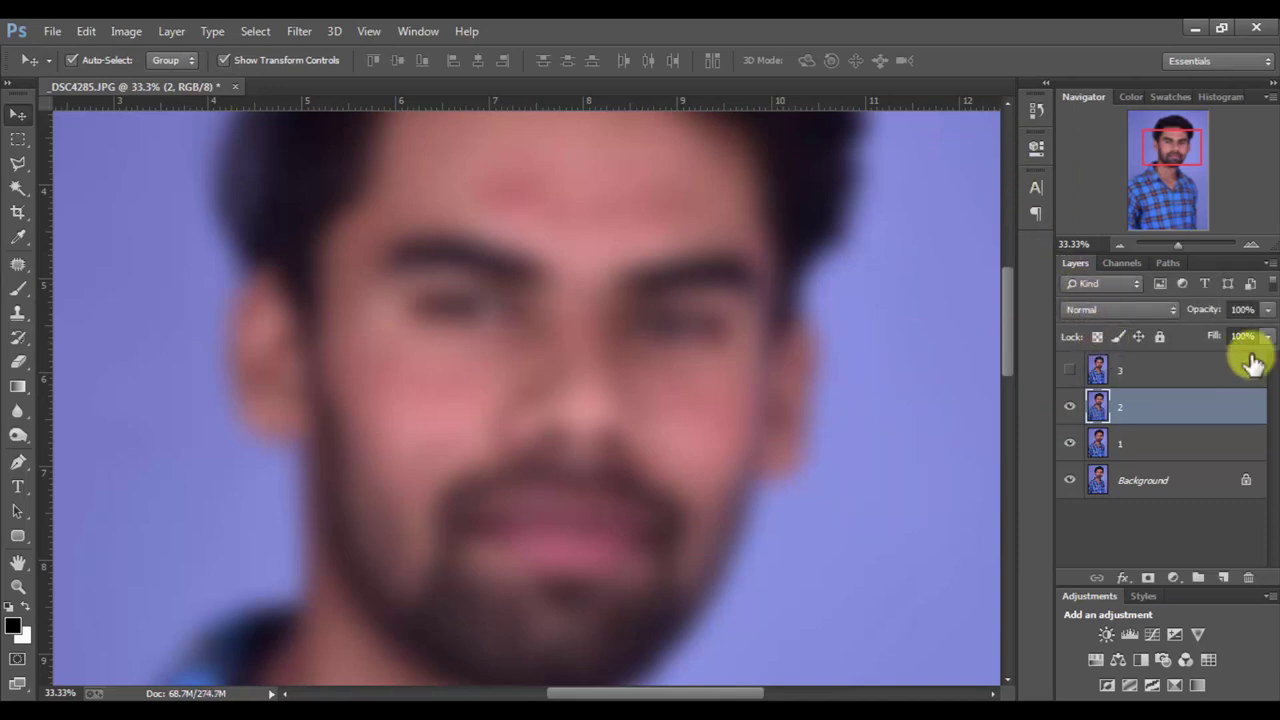
click(1159, 370)
Step: Make layer 3 visible and set its blend mode to Vivid Light
click(1070, 370)
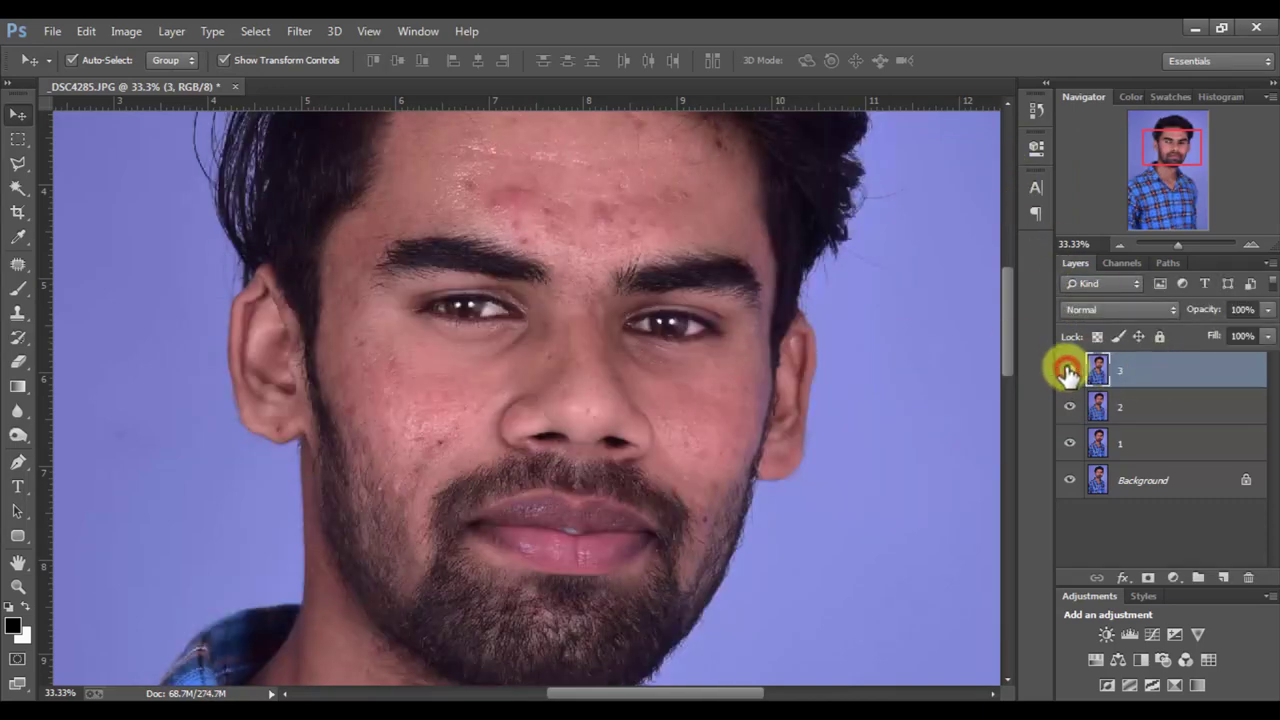
click(1117, 307)
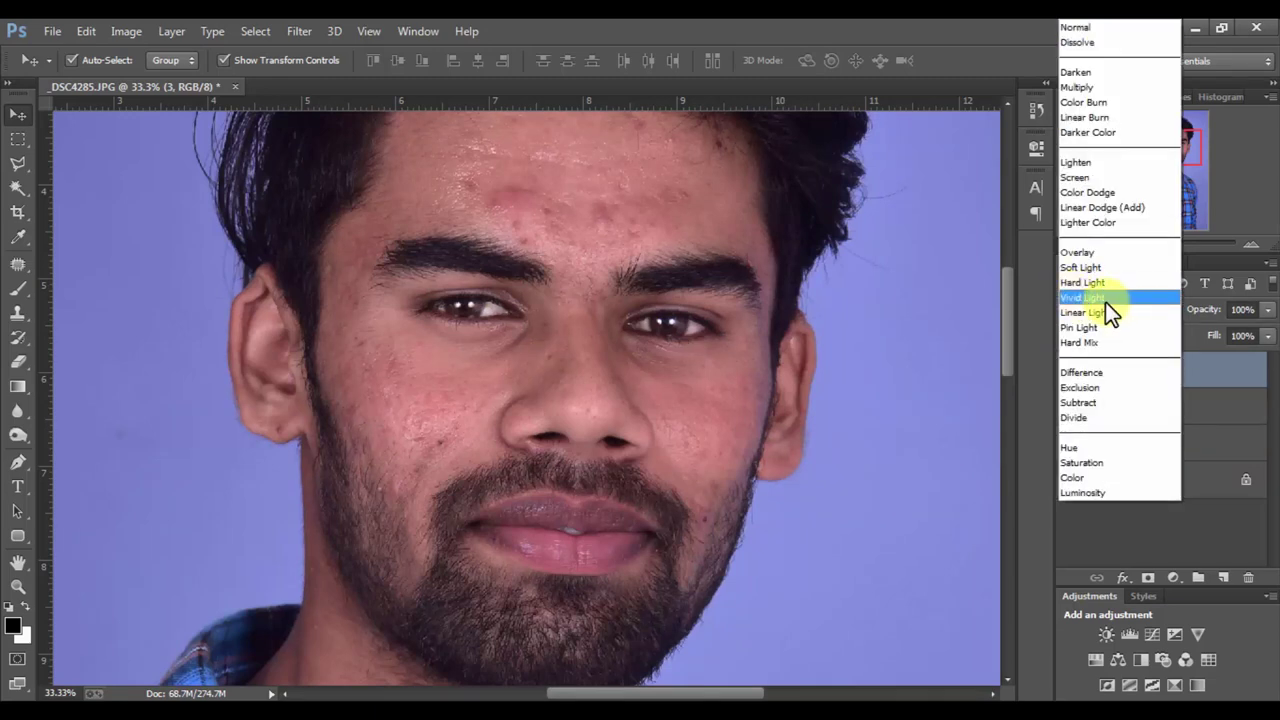
click(1205, 345)
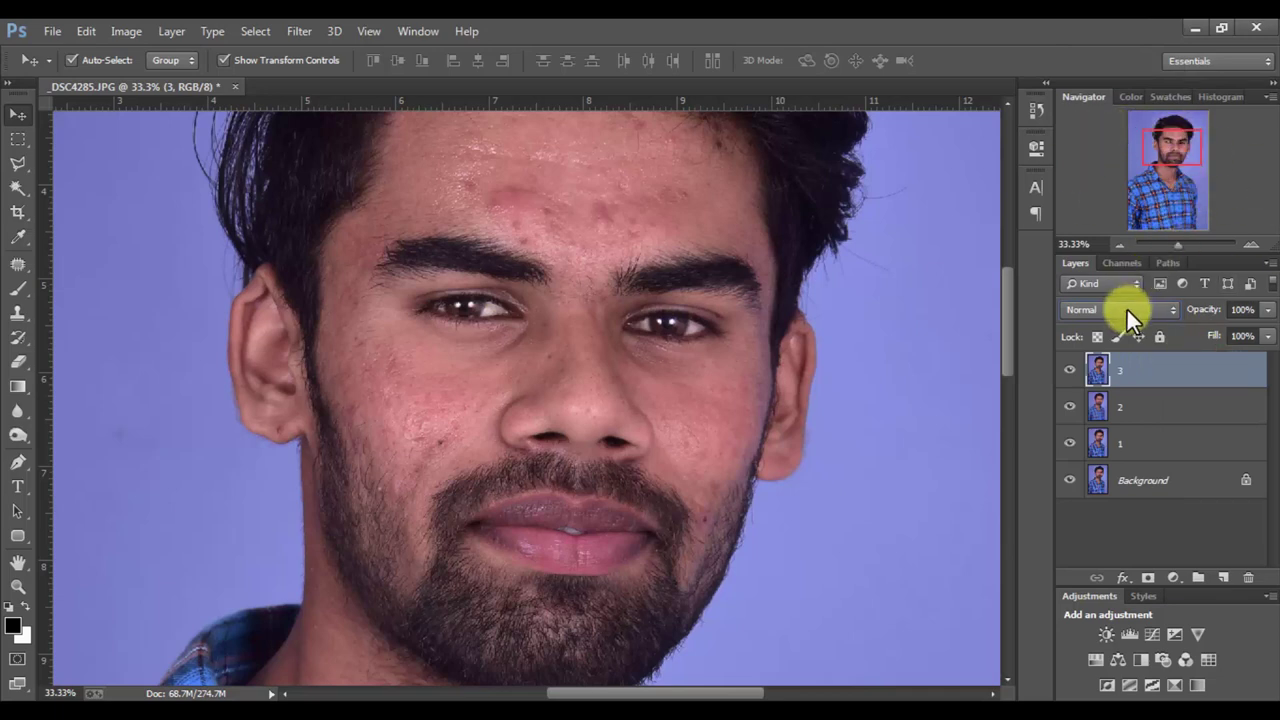
click(1157, 312)
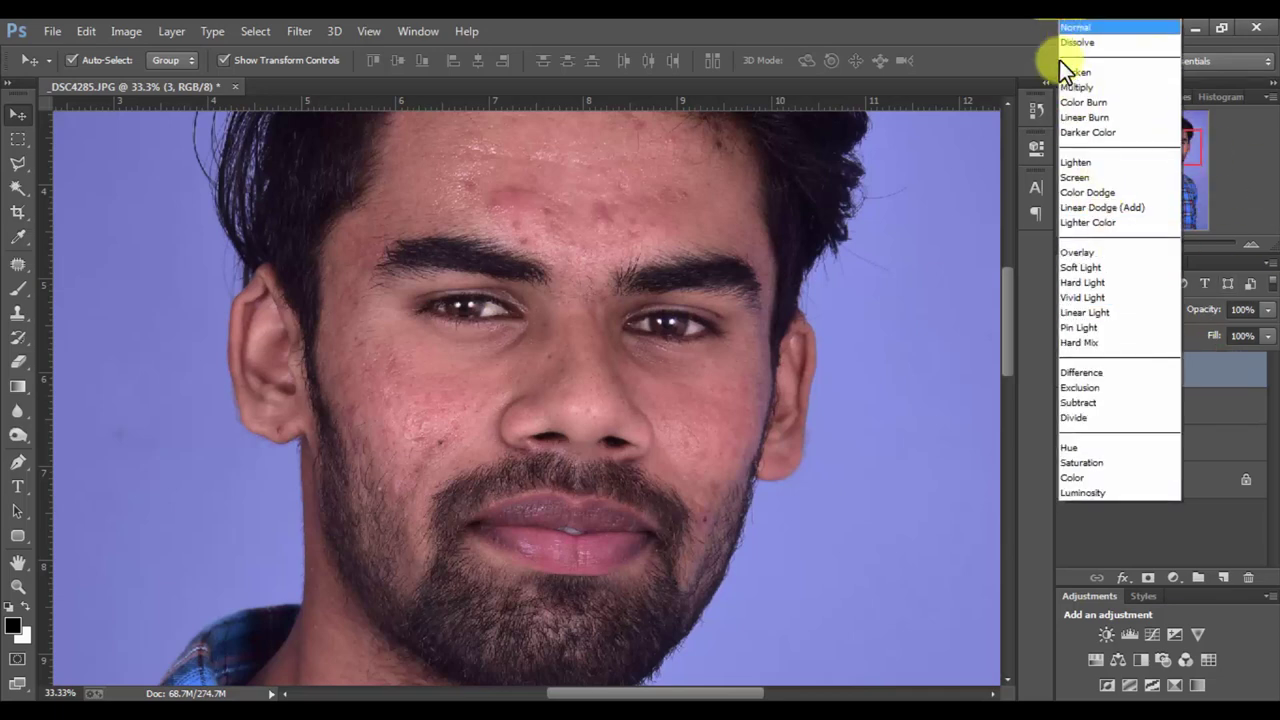
click(1113, 296)
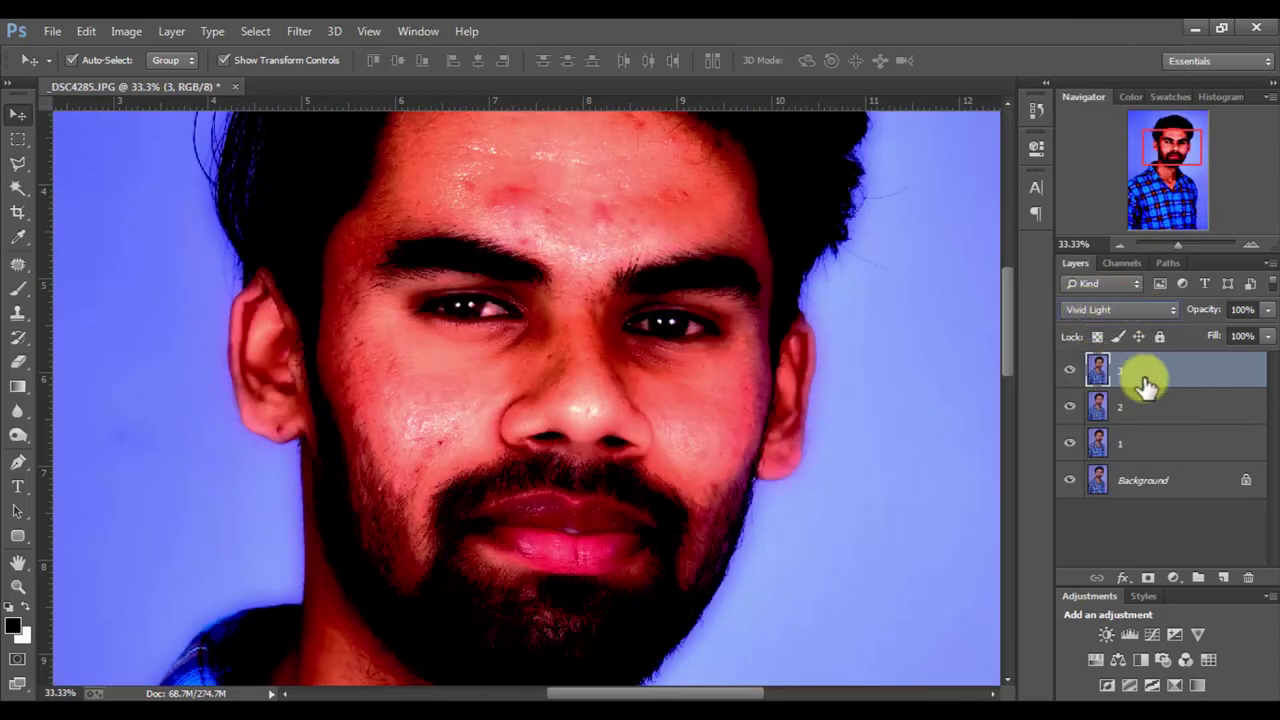
click(293, 34)
Step: Give layer 3 a 0.7-pixel High Pass filter, then also select layer 2
click(357, 477)
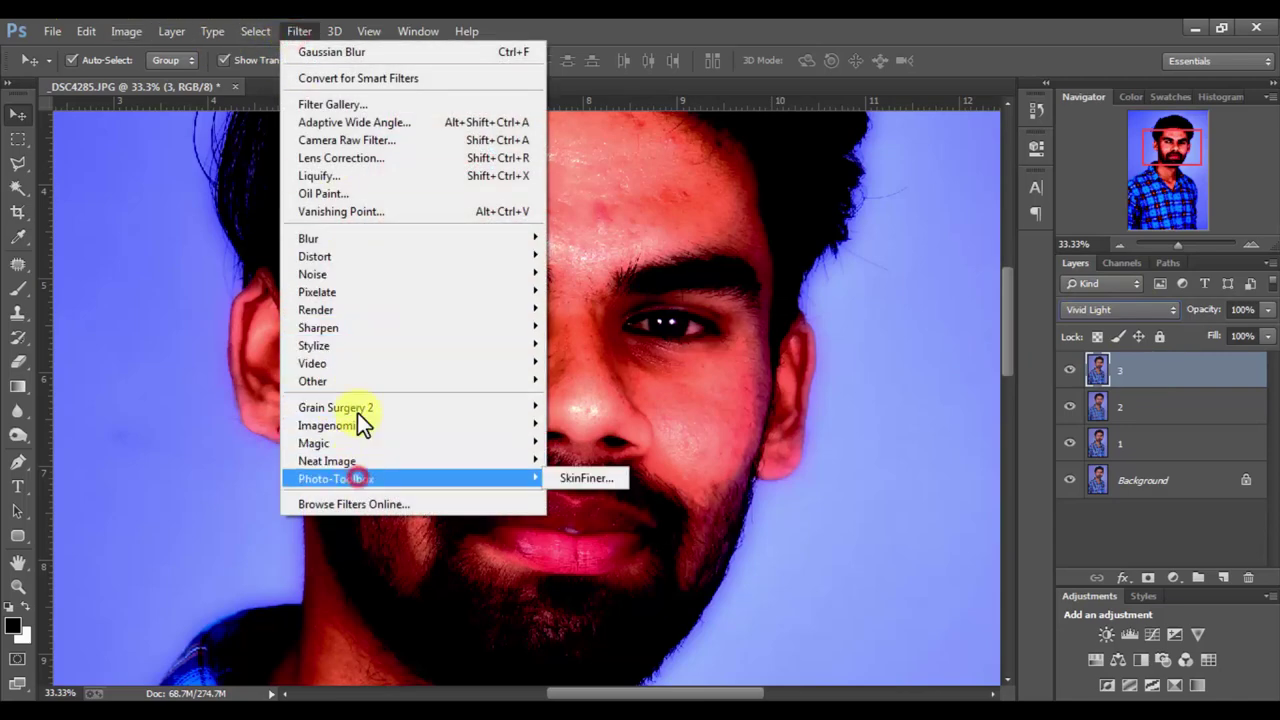
mouse_move(313, 381)
click(575, 398)
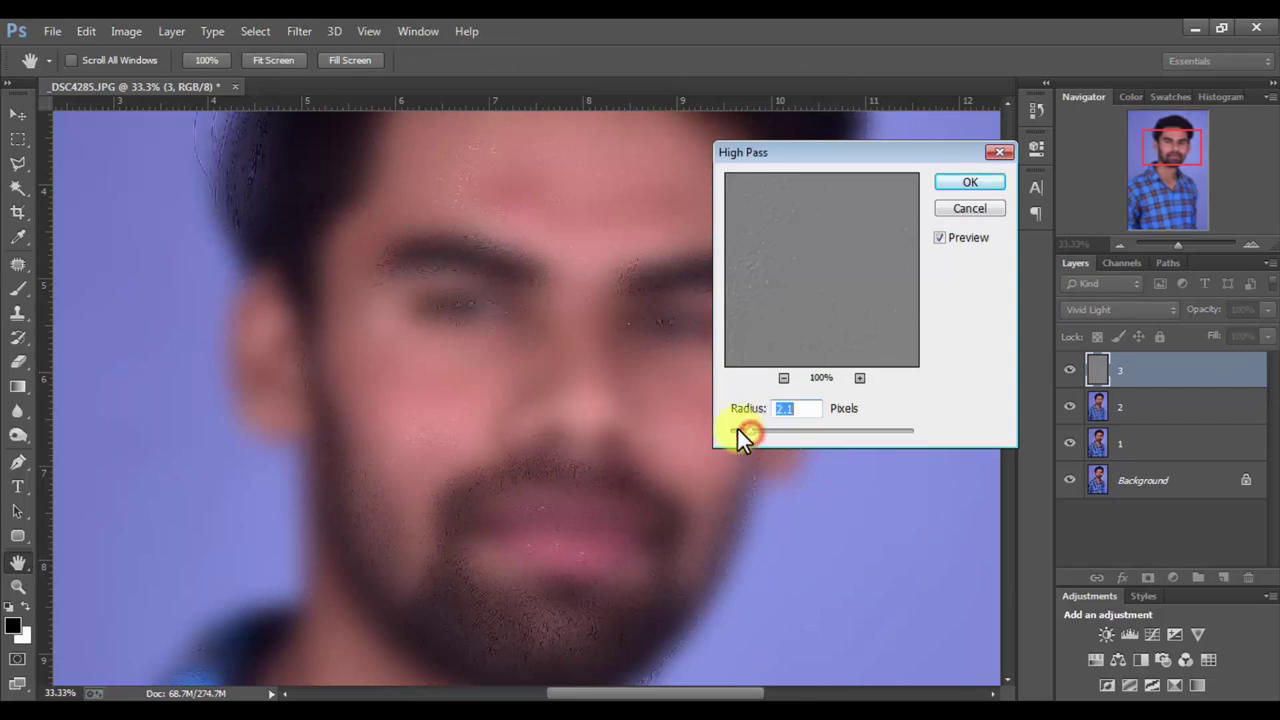
drag(738, 429, 739, 433)
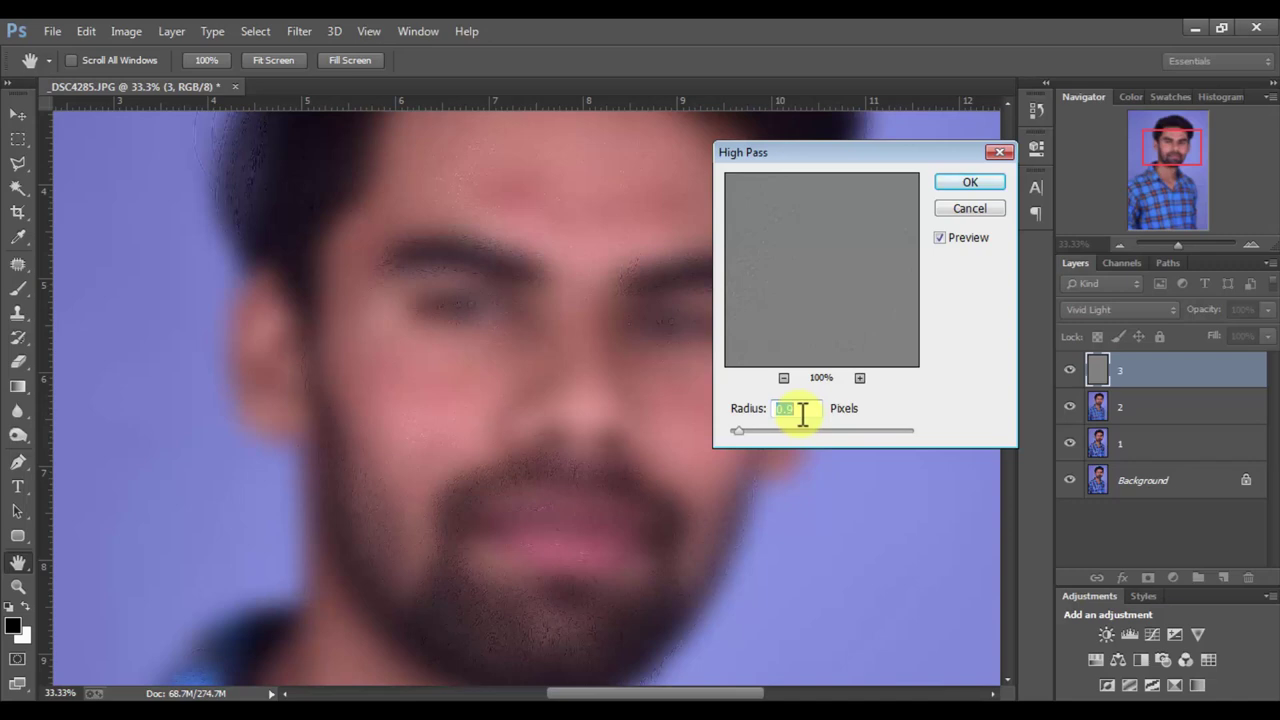
drag(471, 316, 580, 400)
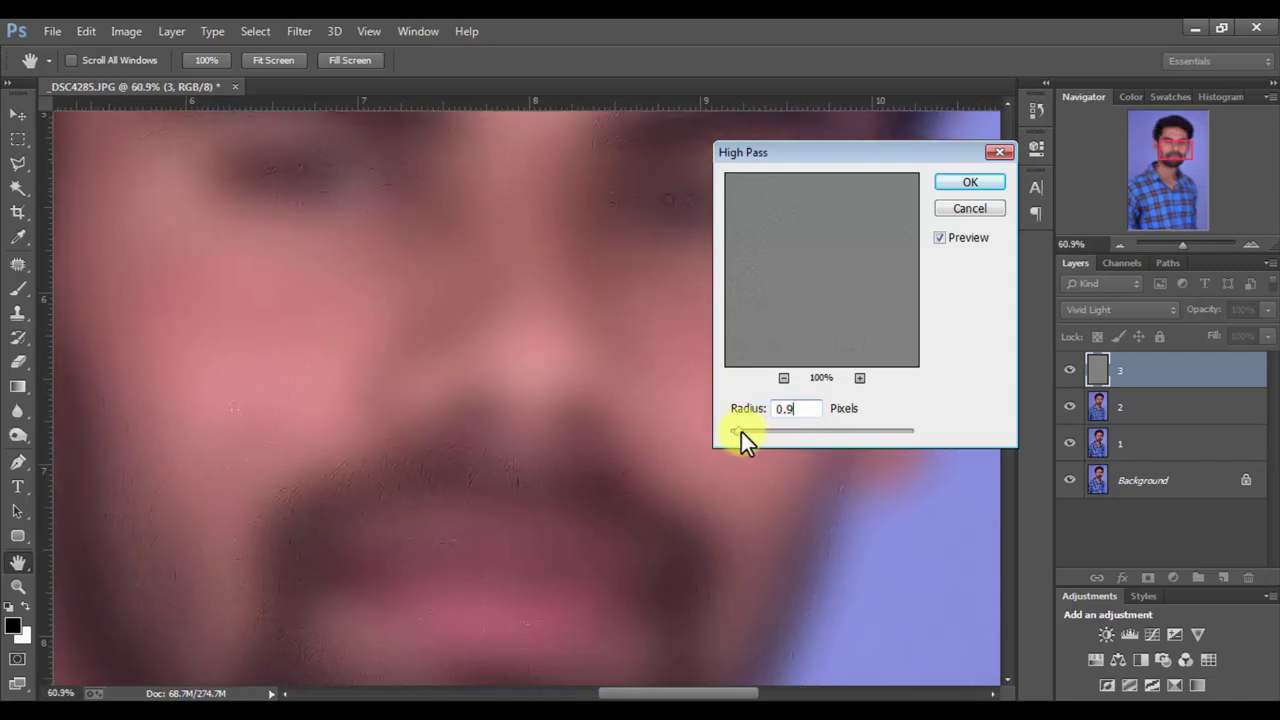
mouse_move(741, 432)
mouse_down()
mouse_move(709, 431)
mouse_move(732, 433)
mouse_up()
click(747, 431)
drag(732, 433, 738, 435)
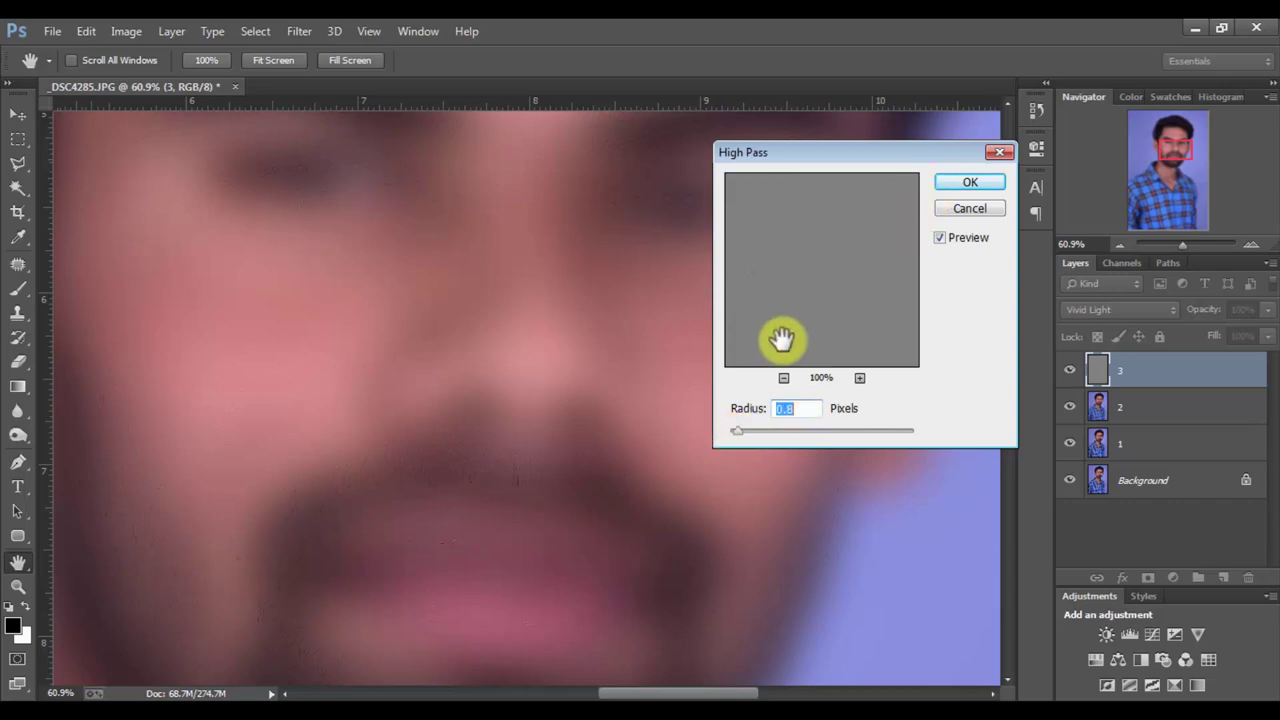
drag(739, 434, 736, 435)
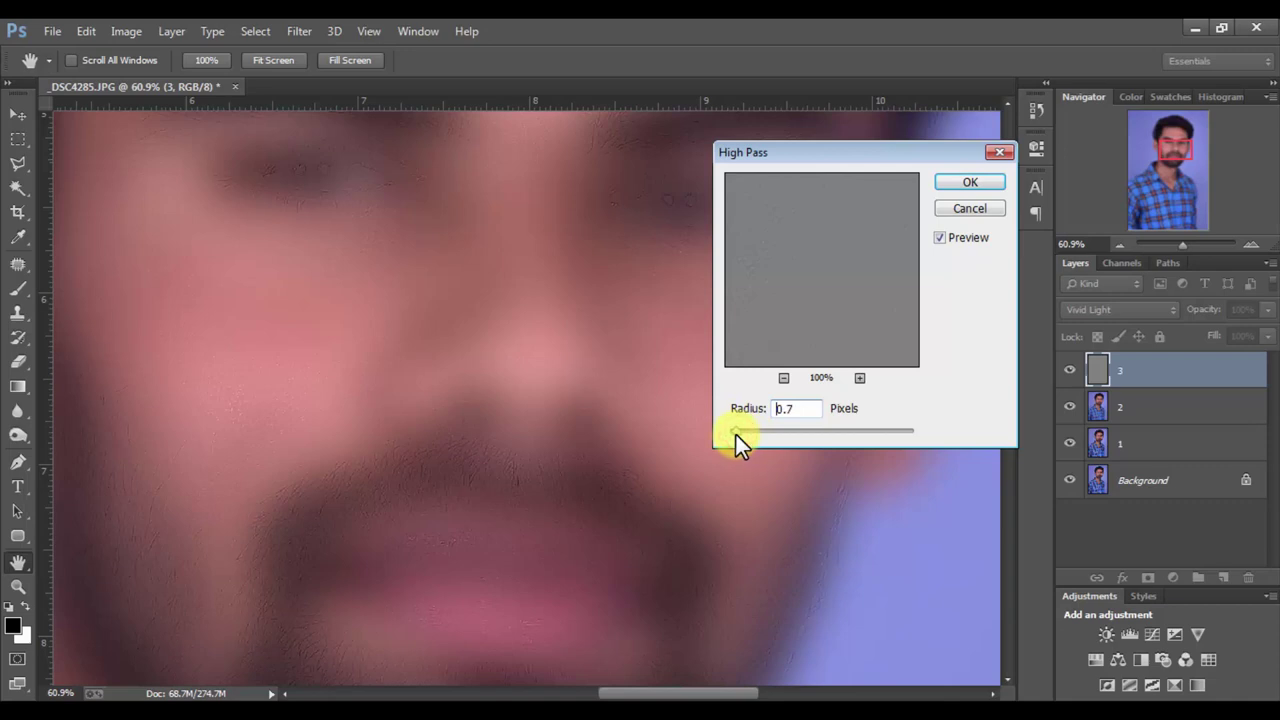
click(965, 183)
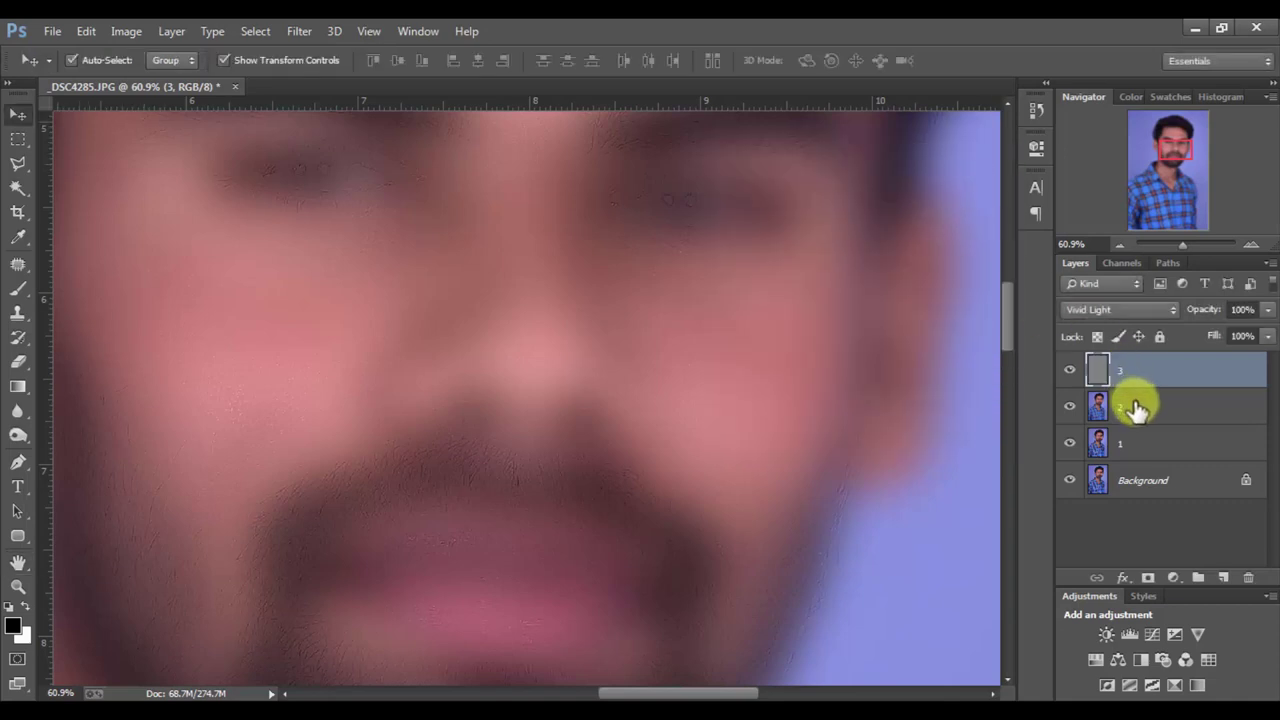
shift+click(1132, 400)
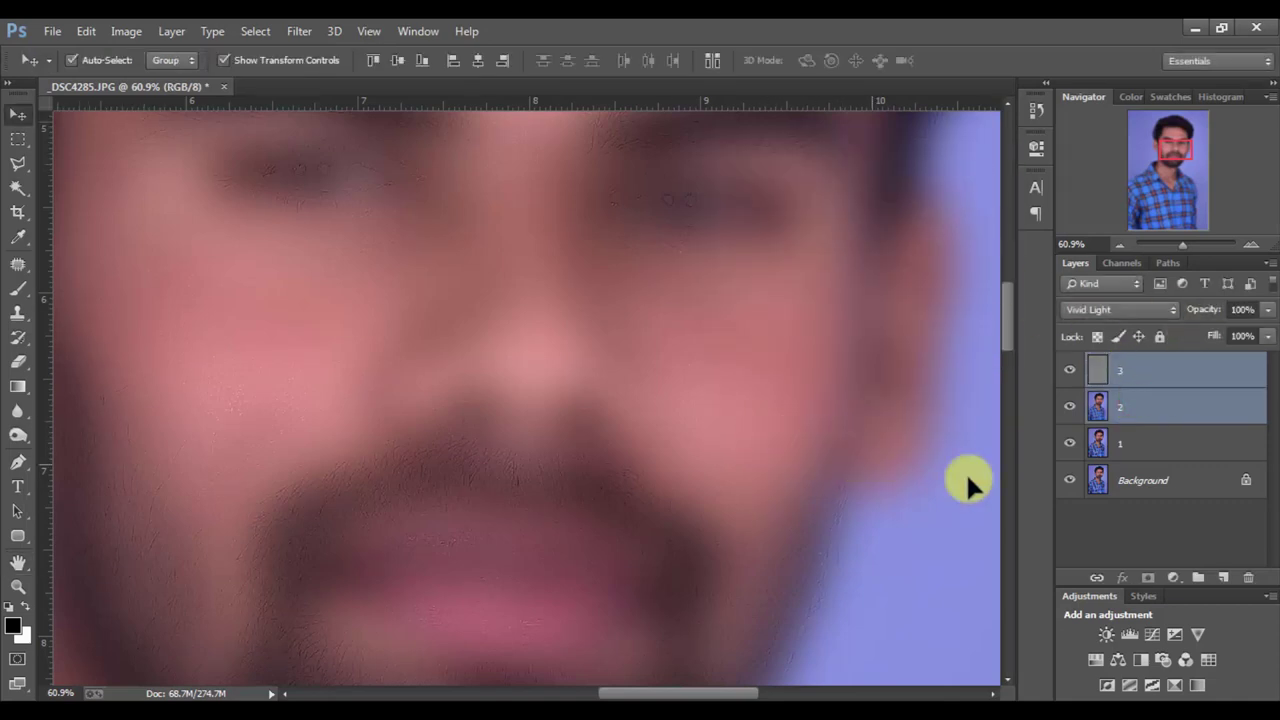
Step: Group layers 3 and 2 into Group 1 using Layer > Group Layers
key(ctrl+g)
key(ctrl+shift+g)
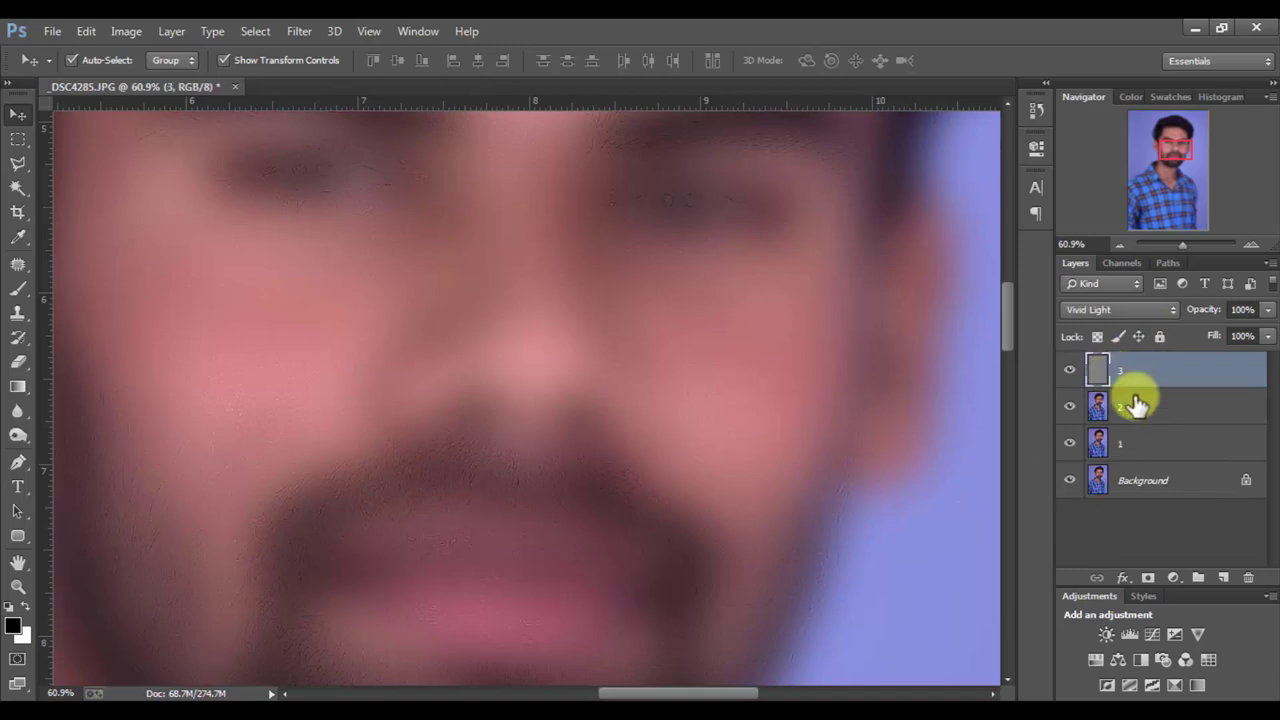
shift+click(1135, 400)
click(213, 31)
mouse_move(171, 31)
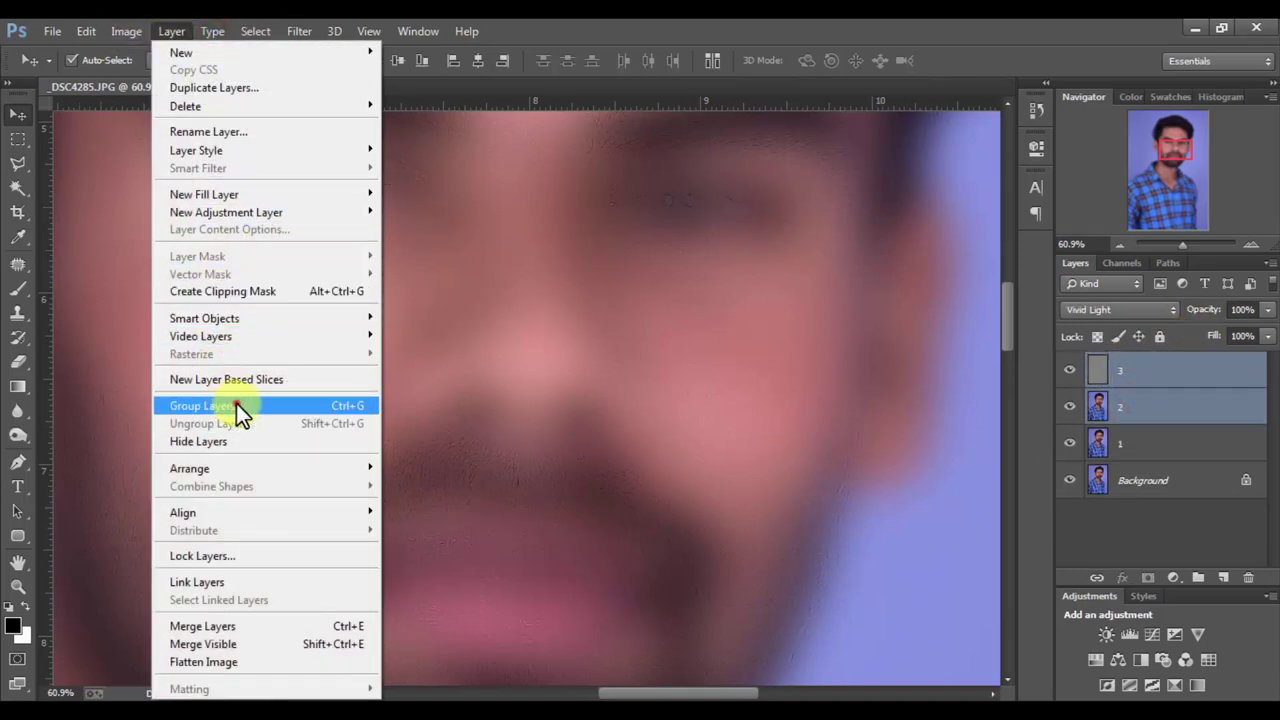
click(229, 405)
Step: Fit the image on screen, zoom to the face, and Alt-add a black mask to Group 1
right_click(572, 338)
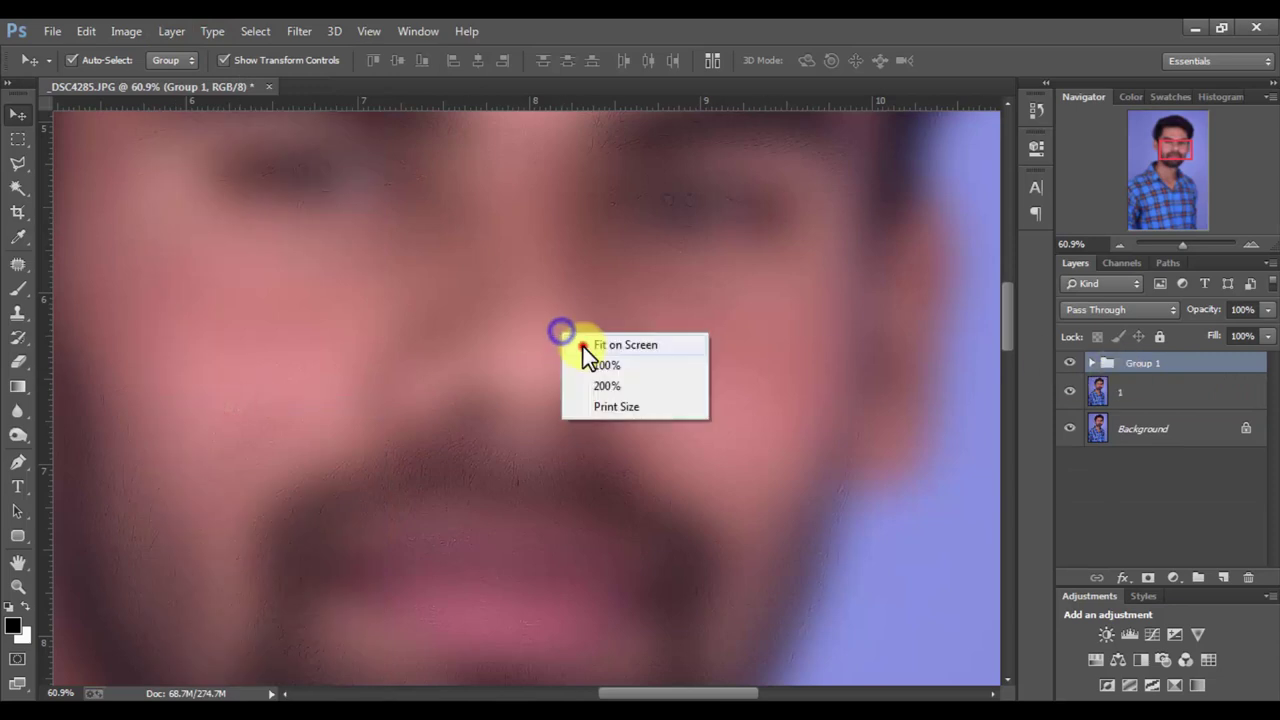
click(585, 341)
drag(499, 233, 567, 300)
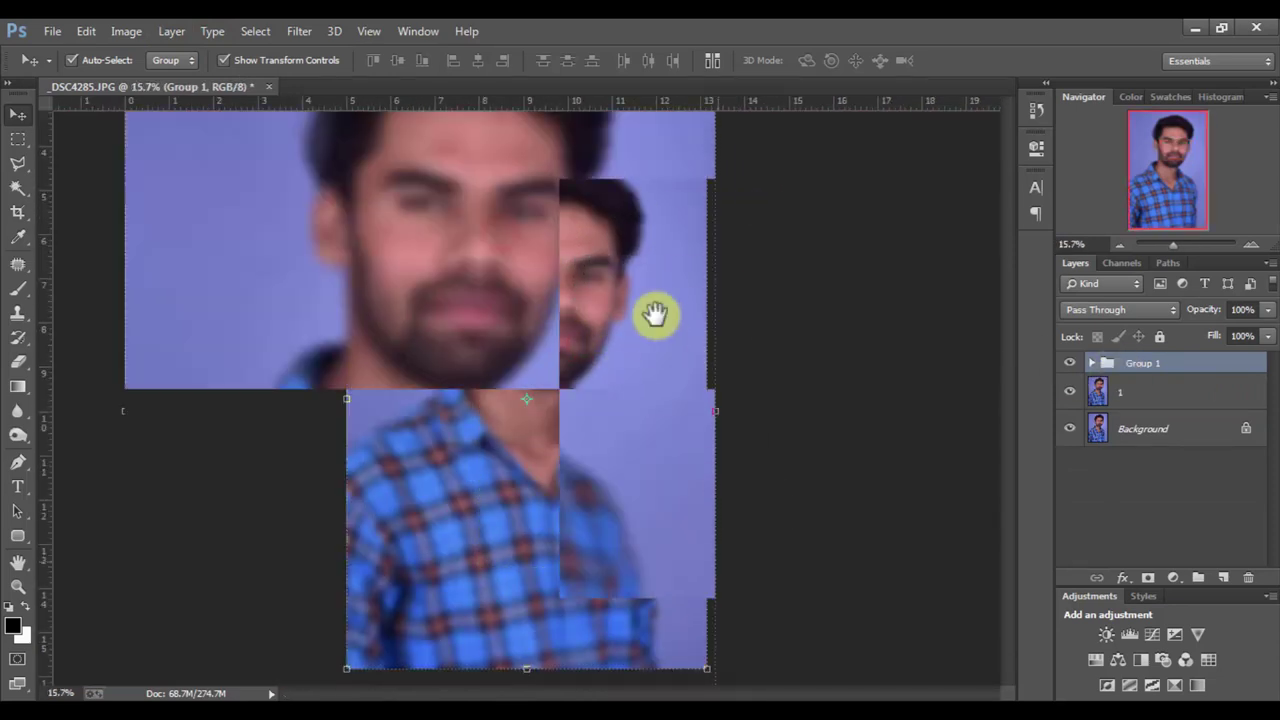
drag(511, 332, 593, 461)
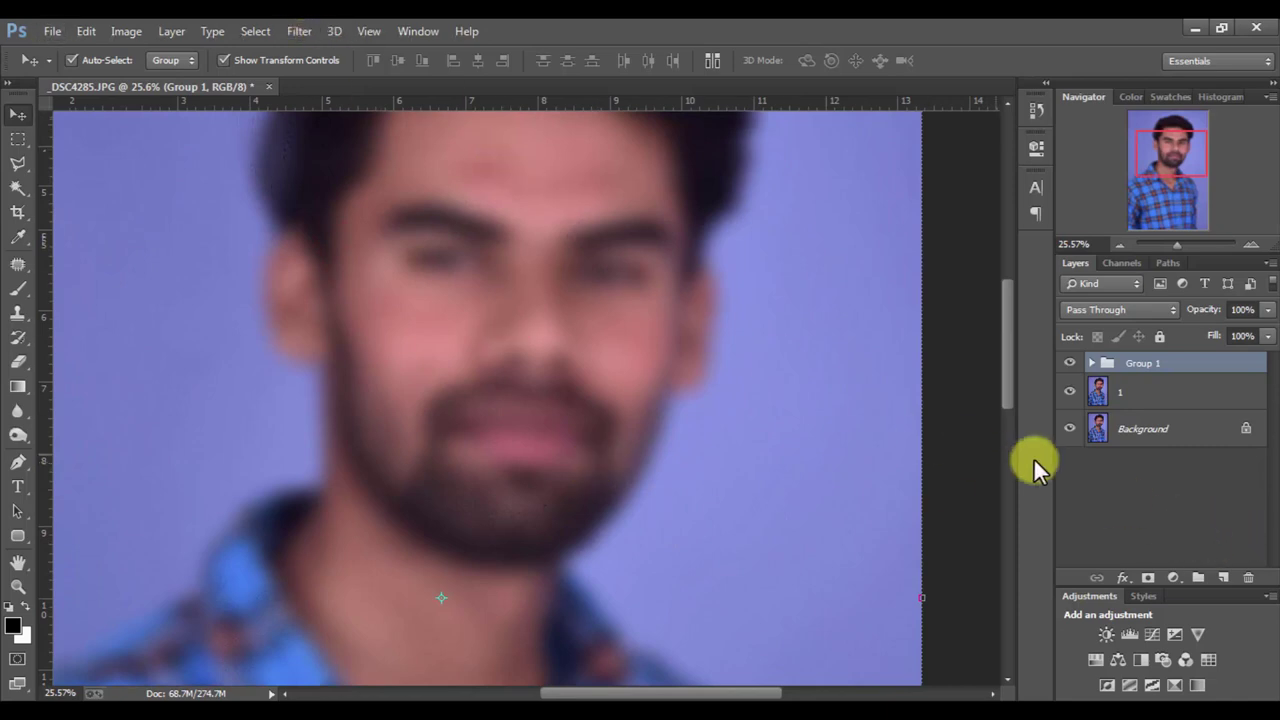
alt+click(1150, 580)
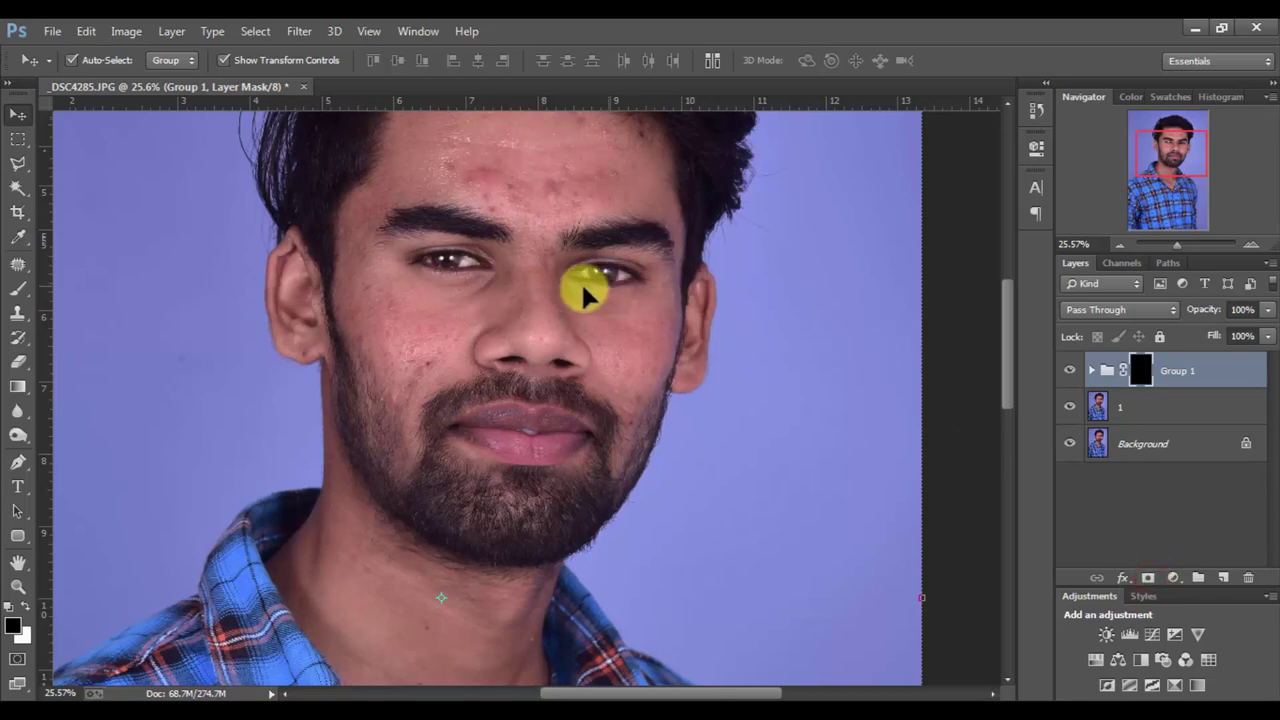
drag(245, 216, 857, 686)
drag(634, 351, 663, 551)
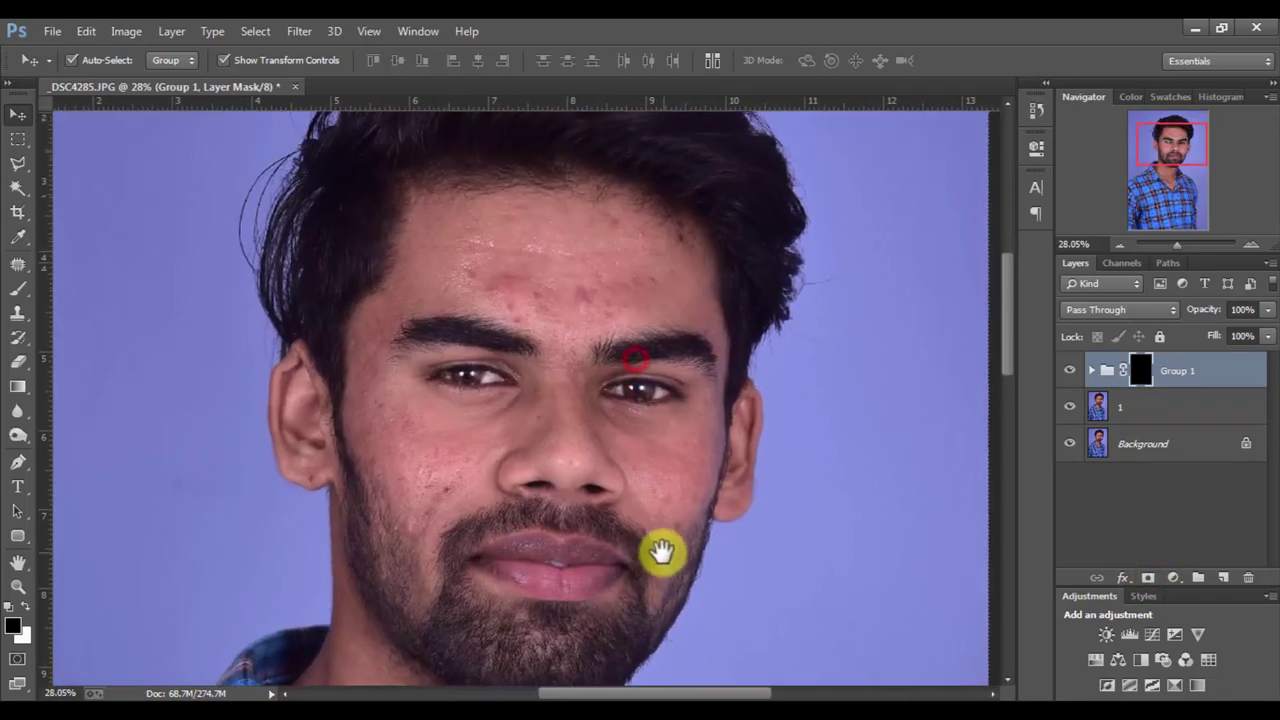
click(18, 289)
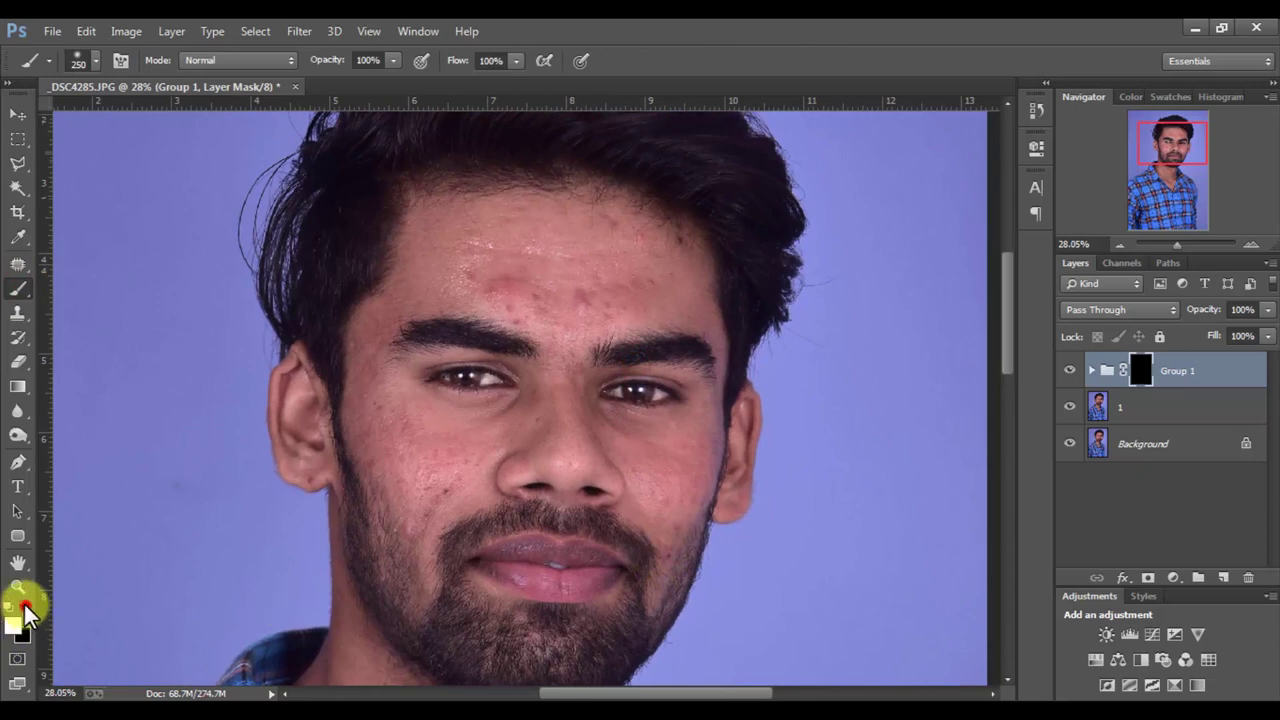
Step: Set a white foreground and a 68 px brush with 0% hardness at 70% opacity
click(22, 605)
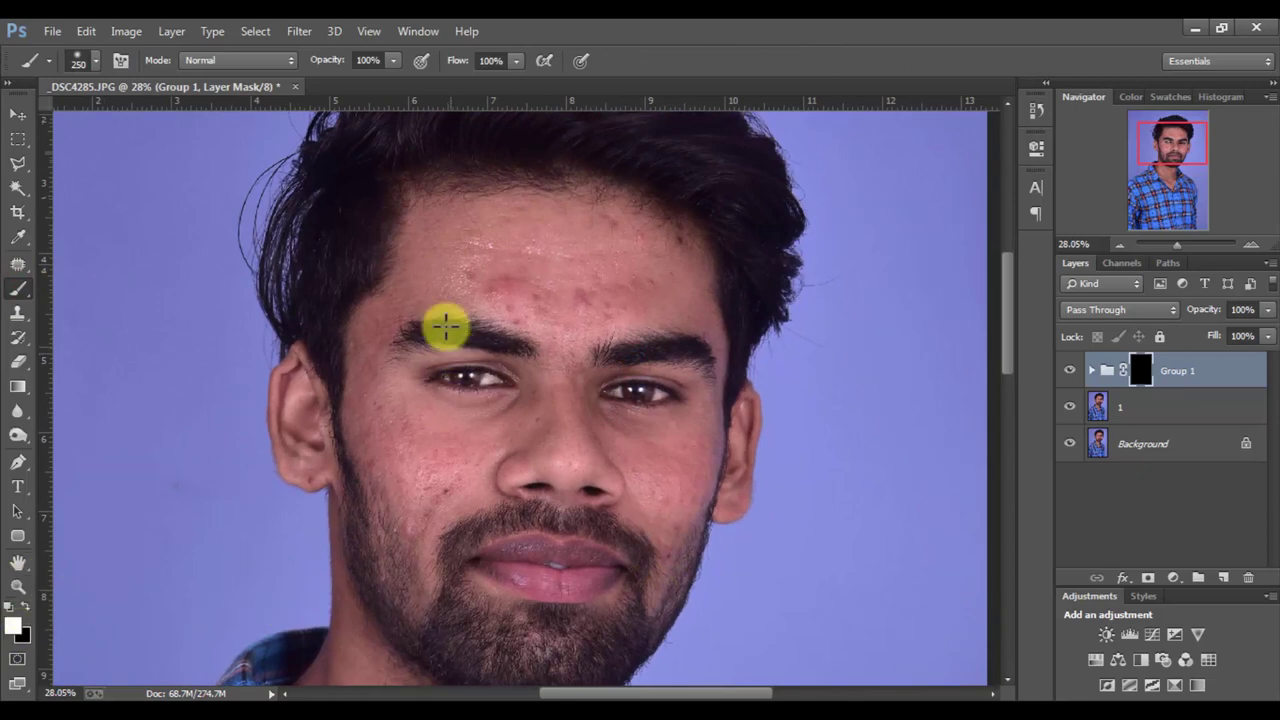
right_click(488, 248)
click(623, 289)
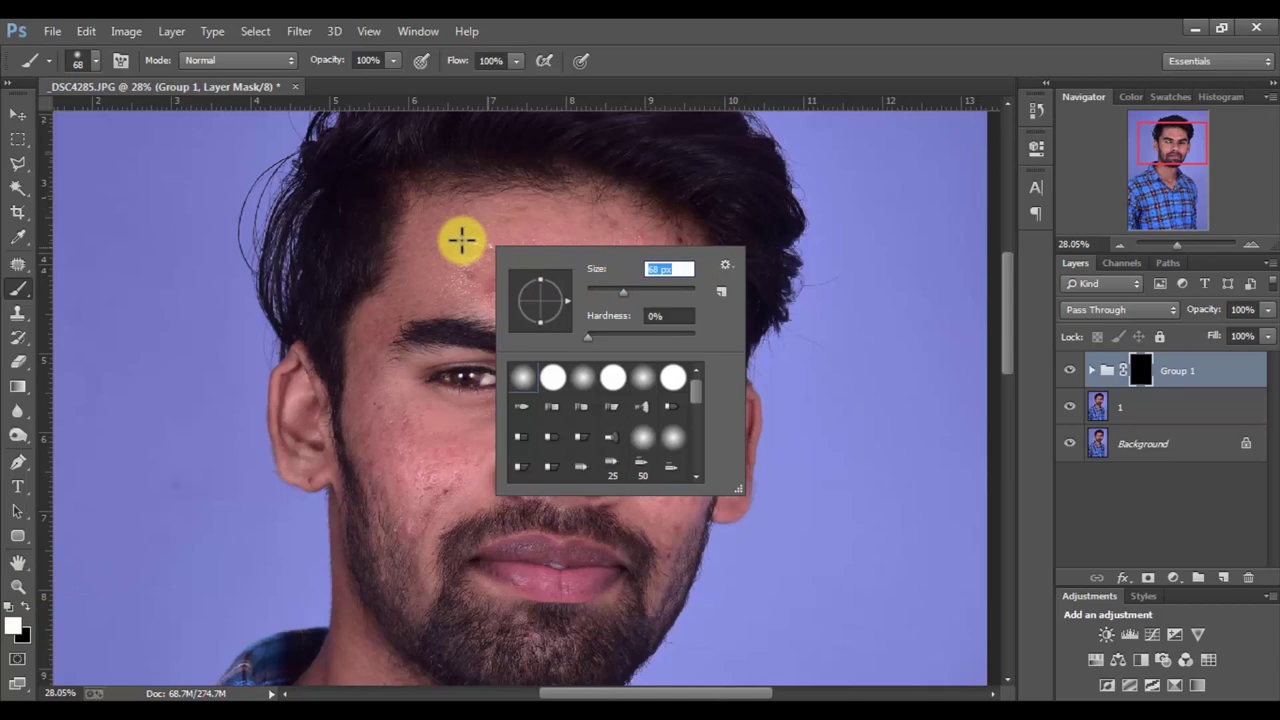
click(394, 60)
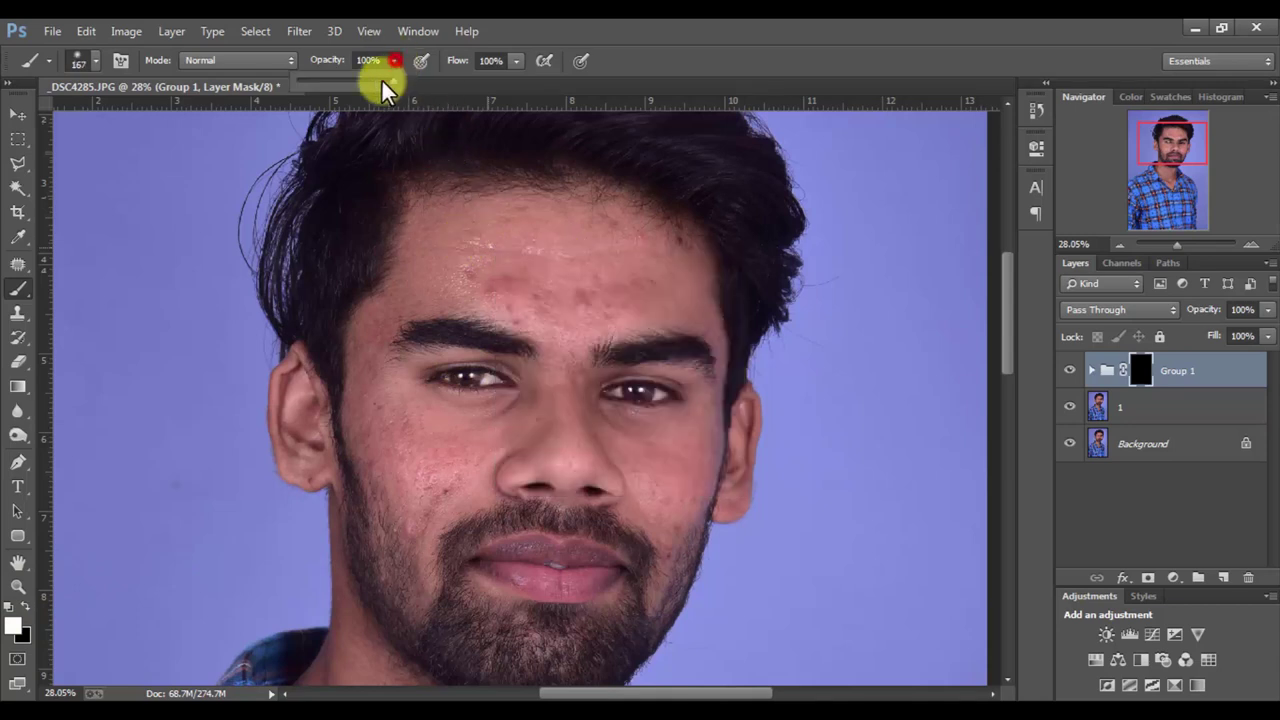
key(ctrl+space)
Step: Zoom in on the forehead and paint white over it on Group 1's mask
drag(360, 168, 686, 434)
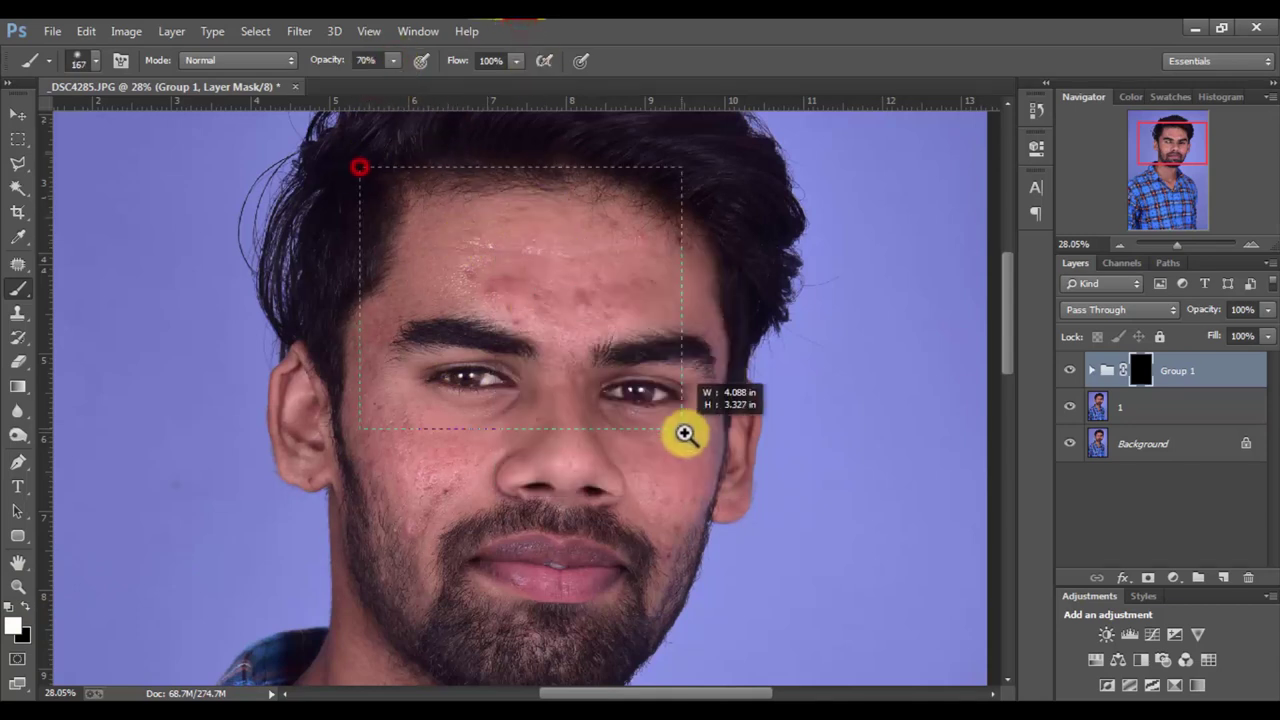
mouse_move(435, 295)
mouse_down()
mouse_move(386, 234)
mouse_move(694, 200)
mouse_move(714, 251)
mouse_move(406, 389)
mouse_move(394, 329)
mouse_move(331, 223)
mouse_move(388, 220)
mouse_move(746, 374)
mouse_move(669, 446)
mouse_move(586, 437)
mouse_move(845, 400)
mouse_move(843, 286)
mouse_move(766, 249)
mouse_move(497, 307)
mouse_move(594, 234)
mouse_up()
mouse_move(551, 189)
mouse_down()
mouse_move(569, 200)
mouse_move(523, 194)
mouse_move(737, 211)
mouse_move(591, 331)
mouse_up()
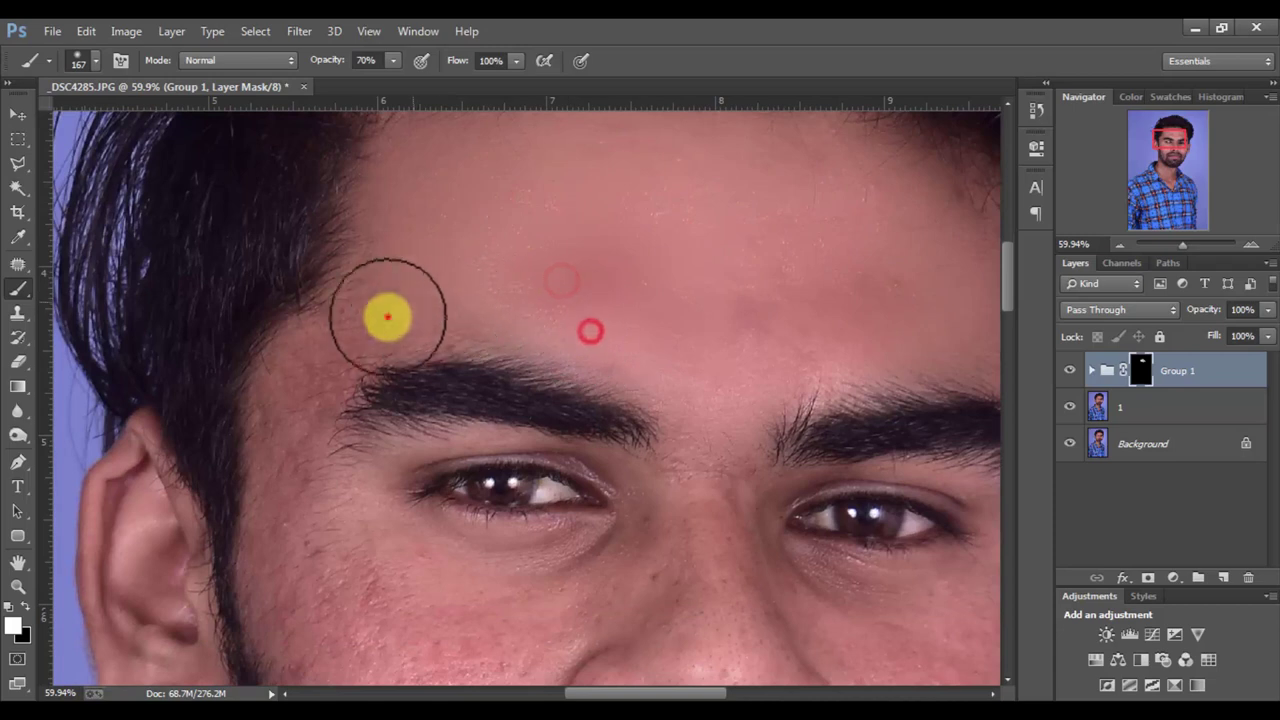
Step: Paint smoothing from the forehead to the temple, then over the jaw and dark cheek spot
mouse_move(380, 303)
mouse_down()
mouse_move(338, 327)
mouse_move(366, 263)
mouse_move(323, 309)
mouse_move(343, 435)
mouse_move(363, 394)
mouse_move(457, 494)
mouse_move(623, 449)
mouse_move(676, 401)
mouse_move(520, 471)
mouse_move(357, 500)
mouse_move(309, 474)
mouse_move(398, 500)
mouse_move(291, 357)
mouse_up()
click(260, 394)
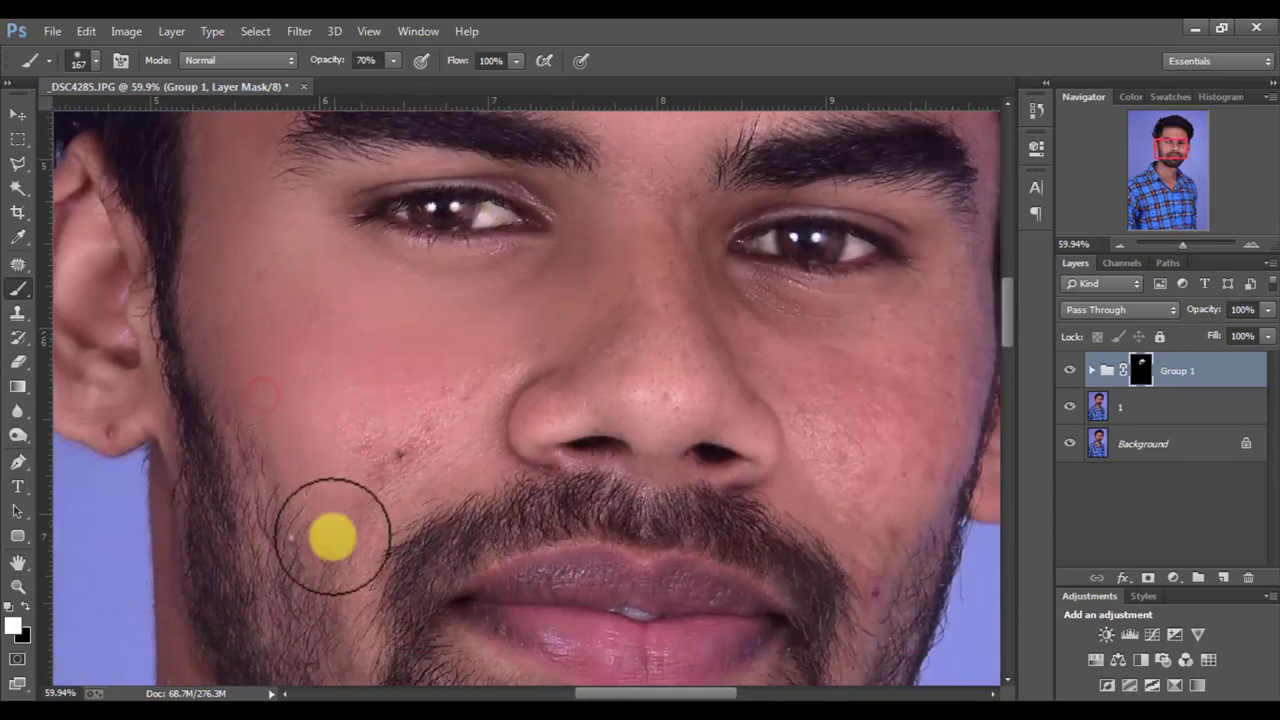
click(323, 538)
mouse_move(323, 538)
mouse_down()
mouse_move(366, 449)
mouse_move(423, 429)
mouse_up()
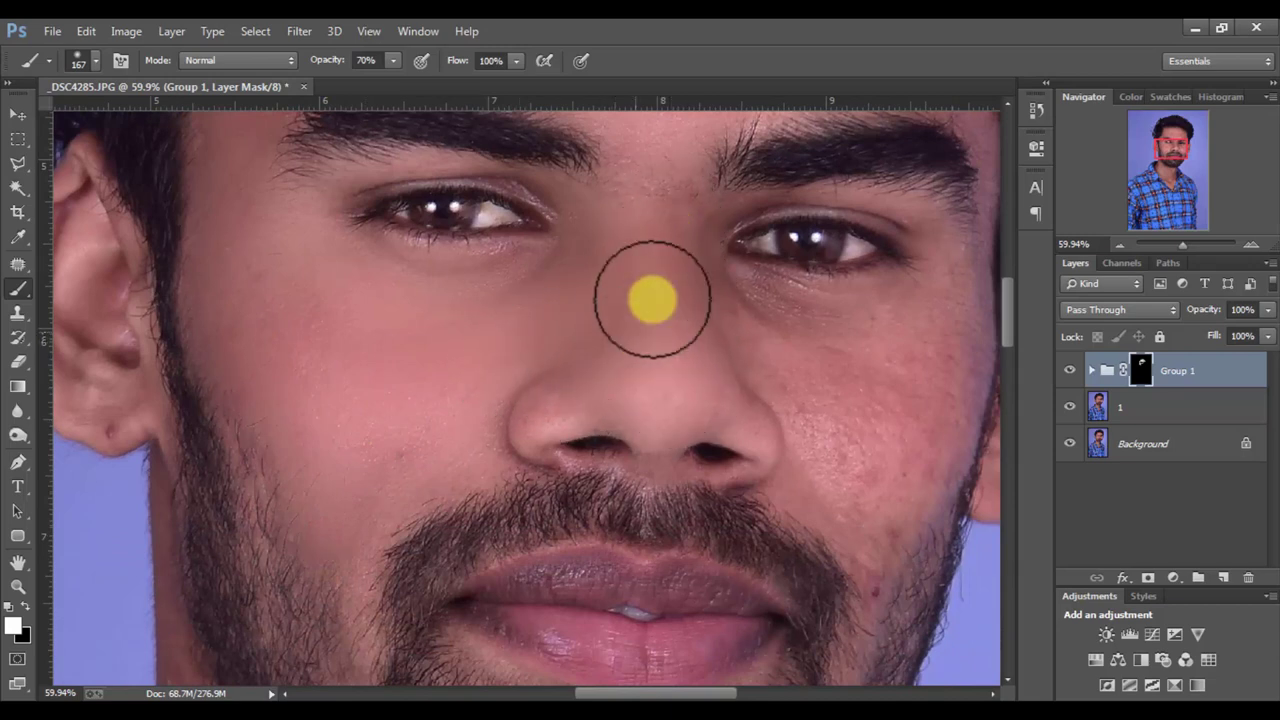
Step: Extend the smoothing across the right side of the forehead
drag(665, 175, 640, 258)
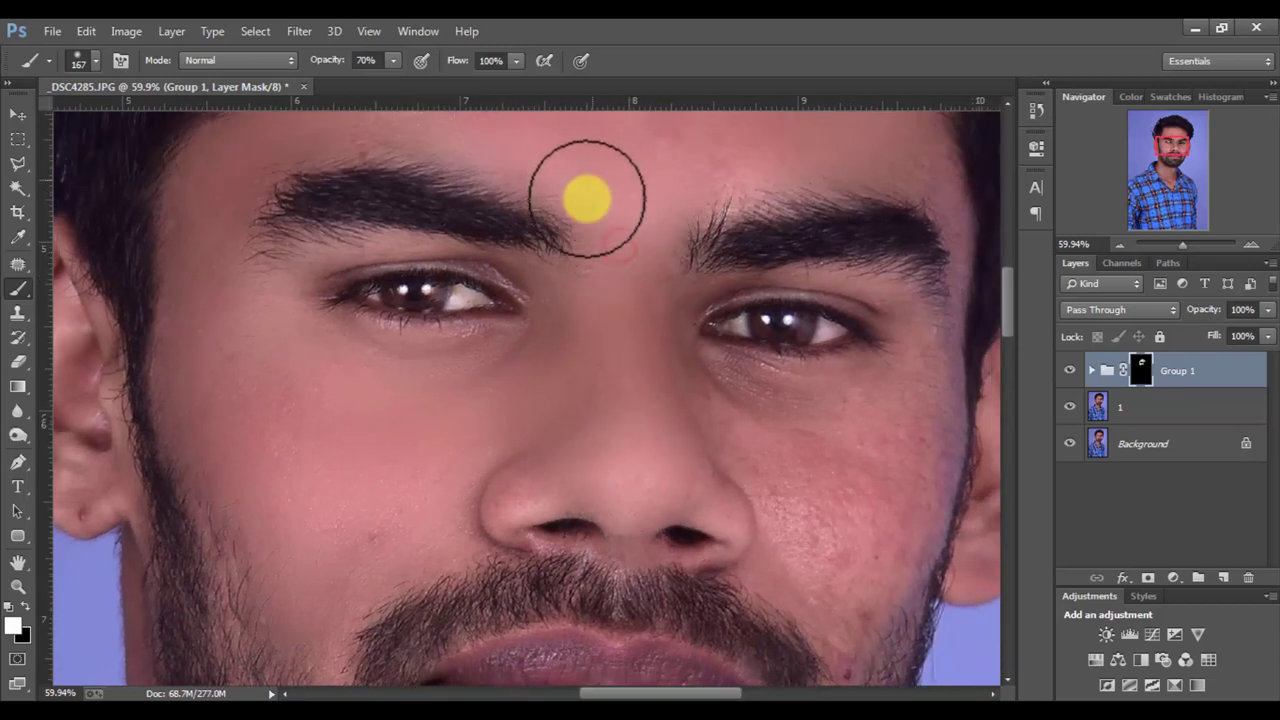
drag(665, 214, 578, 325)
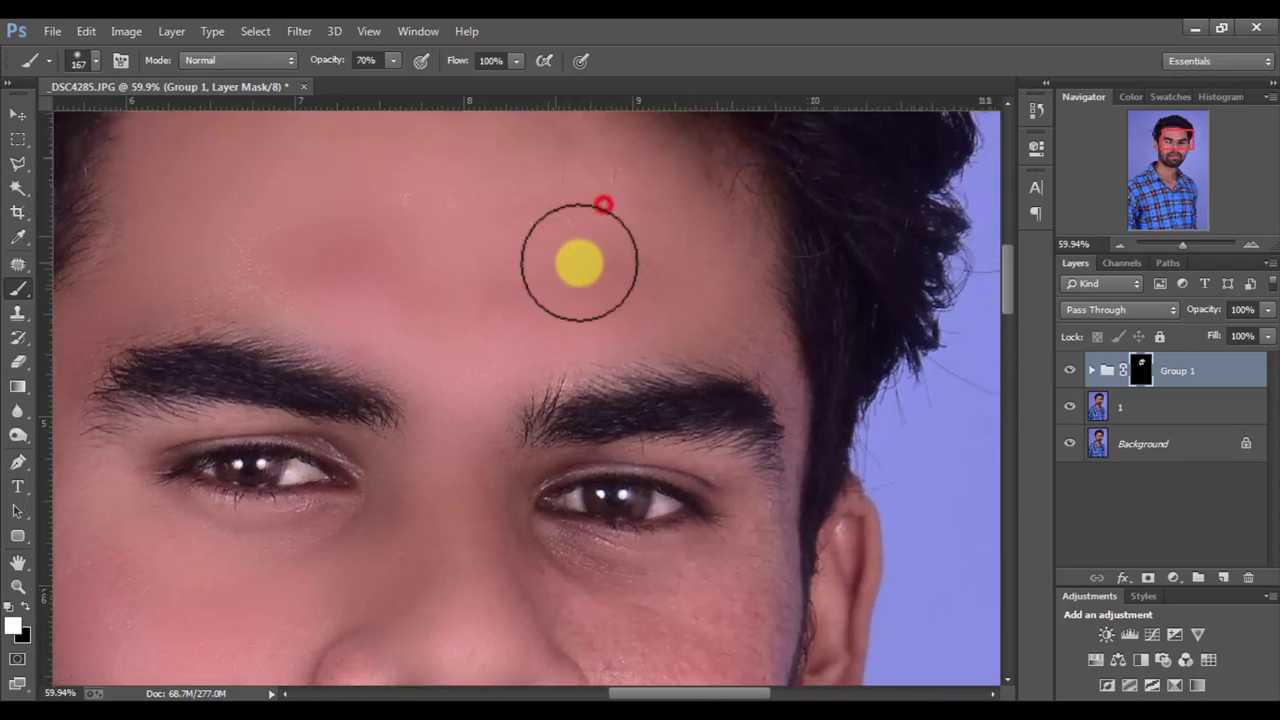
drag(586, 206, 577, 260)
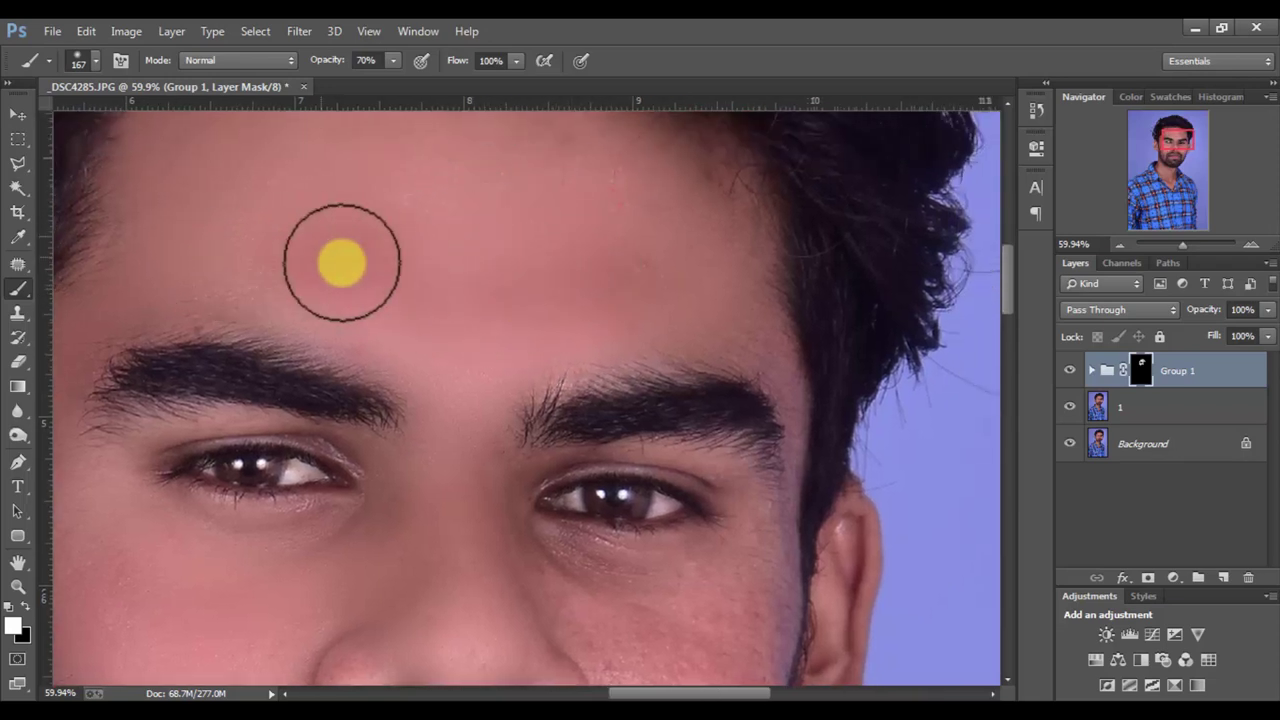
drag(599, 156, 569, 211)
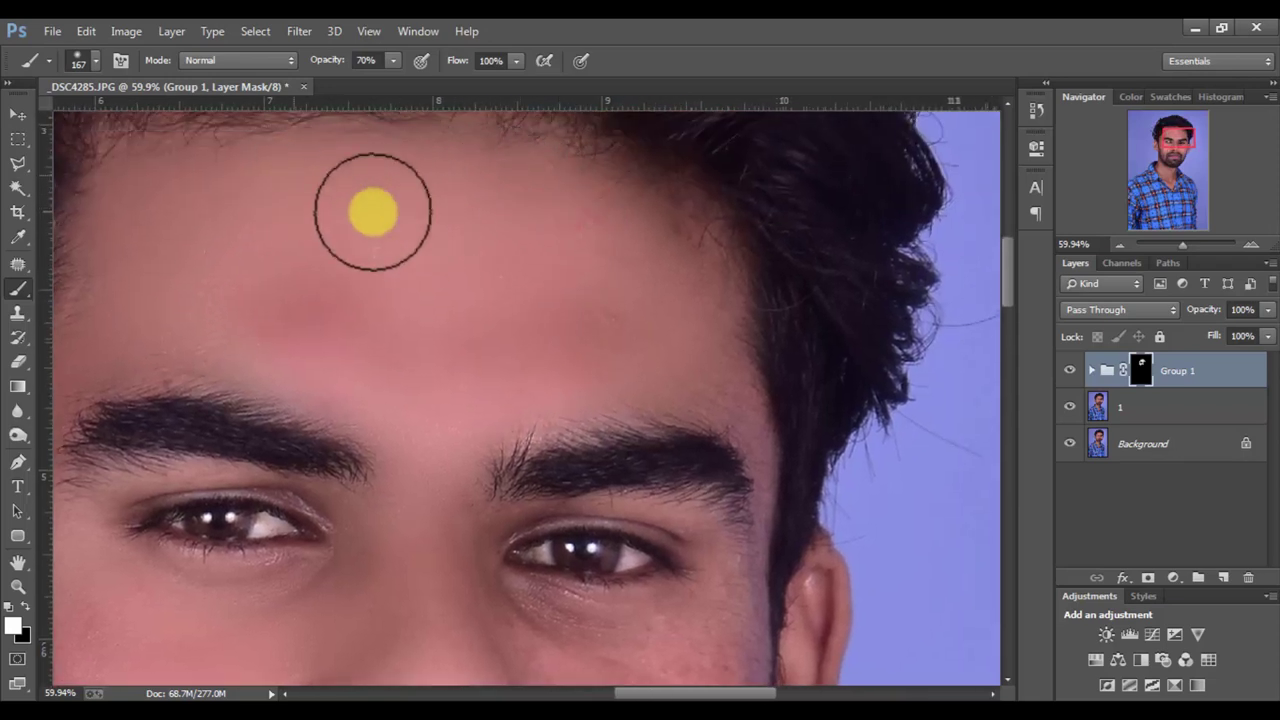
Step: Smooth both cheeks down to the beard edge and toward the ear with a smaller brush
drag(775, 455, 780, 228)
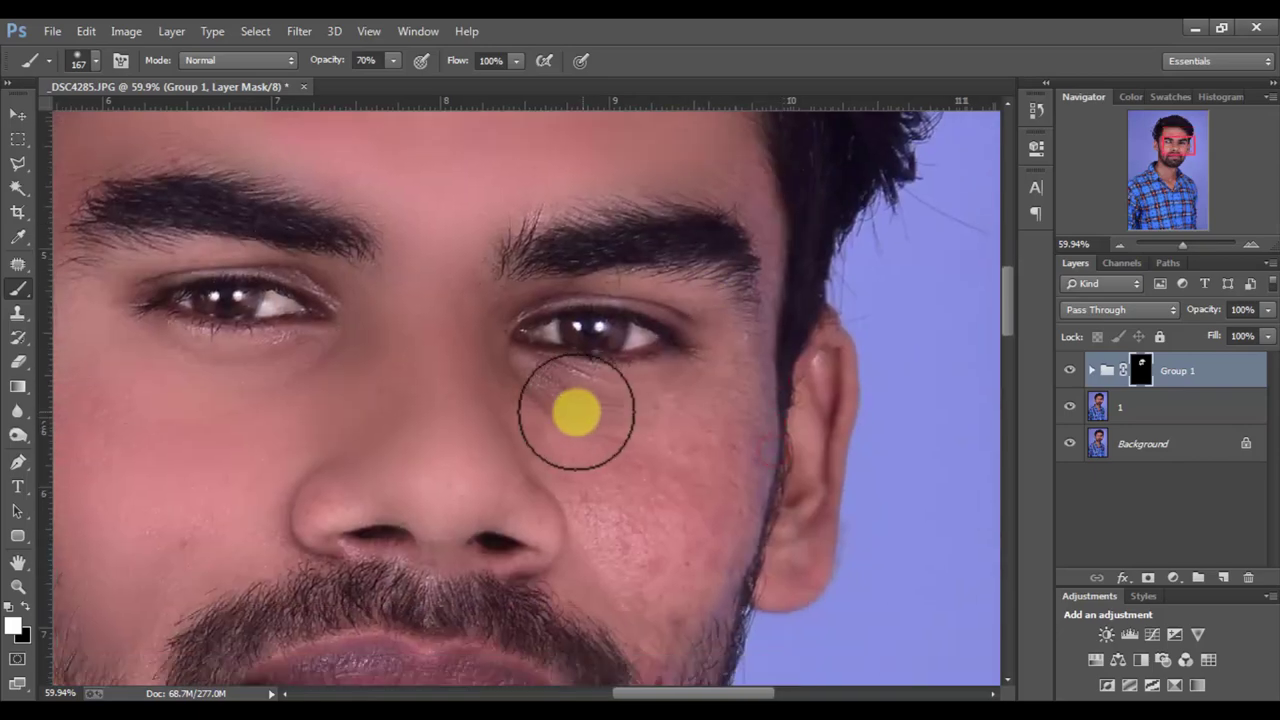
click(529, 400)
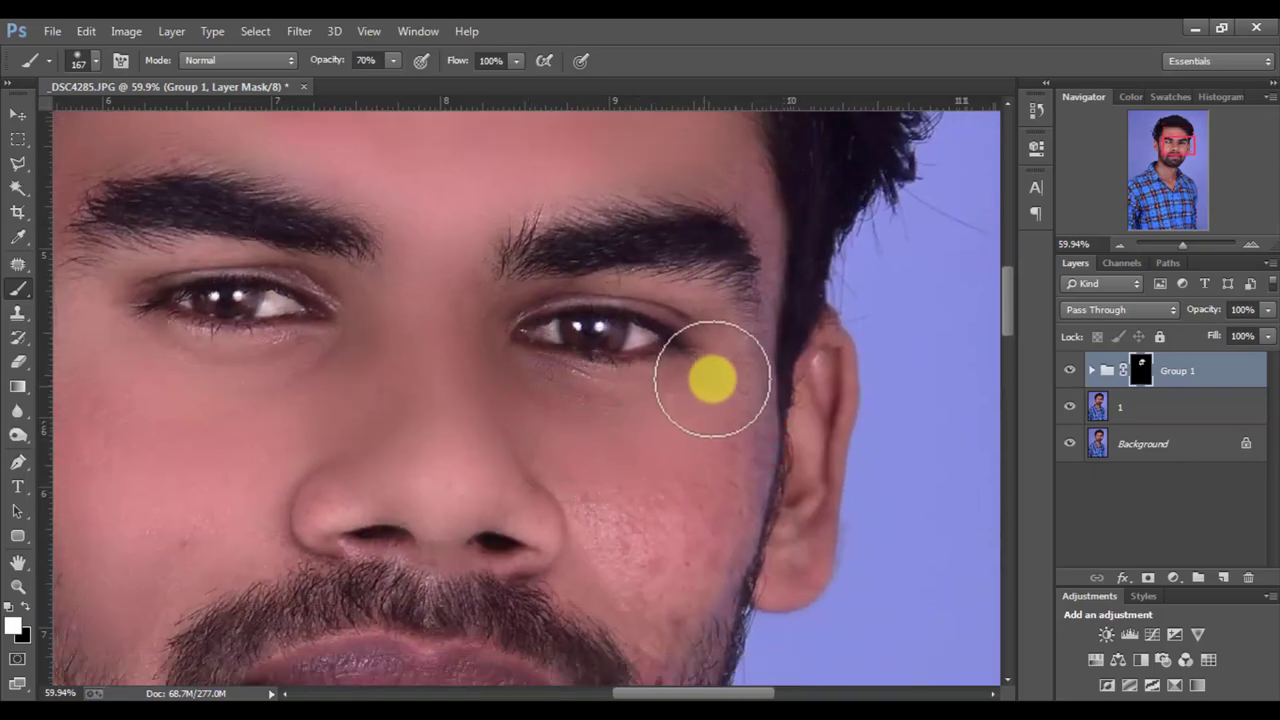
drag(747, 465, 770, 307)
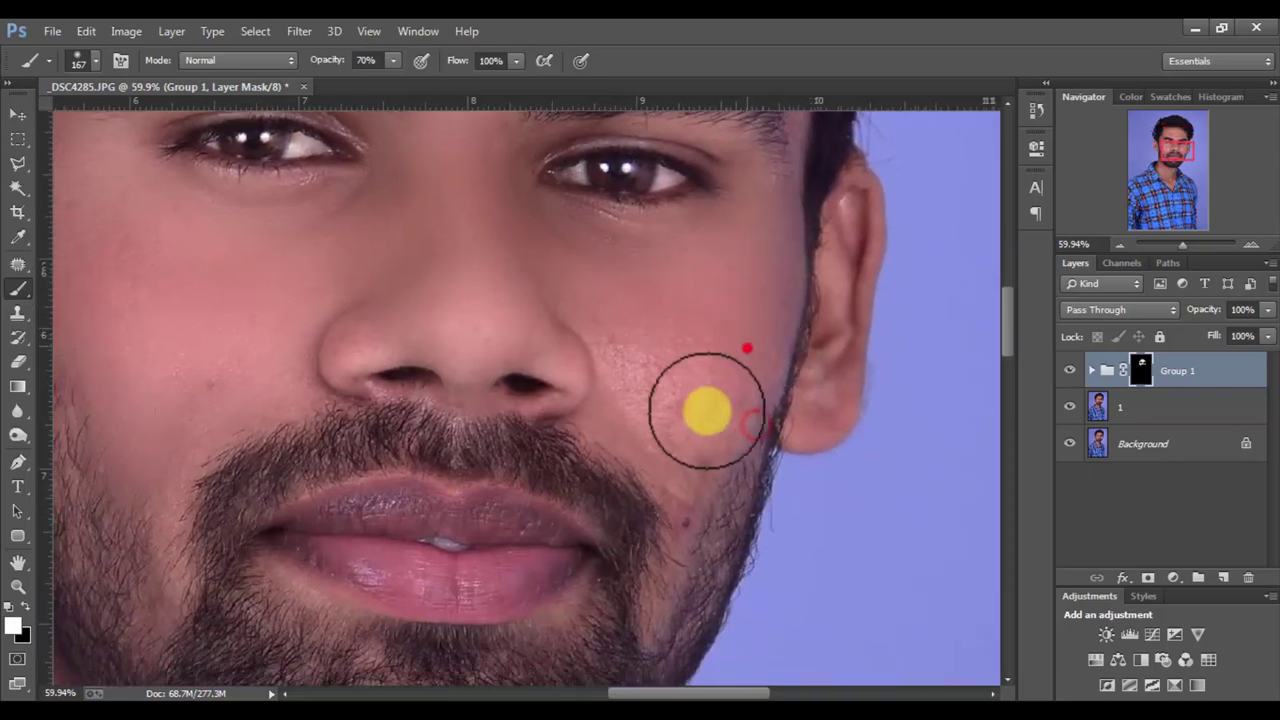
key(bracketleft)
key(bracketleft)
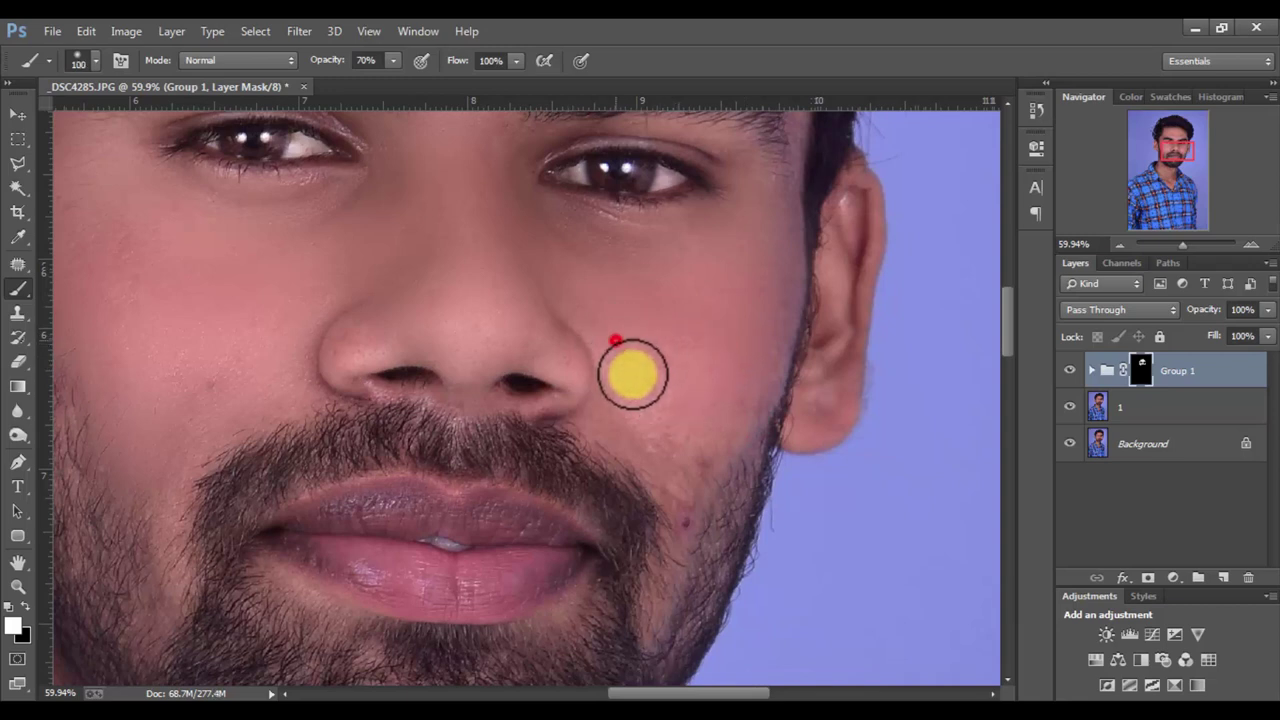
click(610, 345)
drag(652, 400, 699, 510)
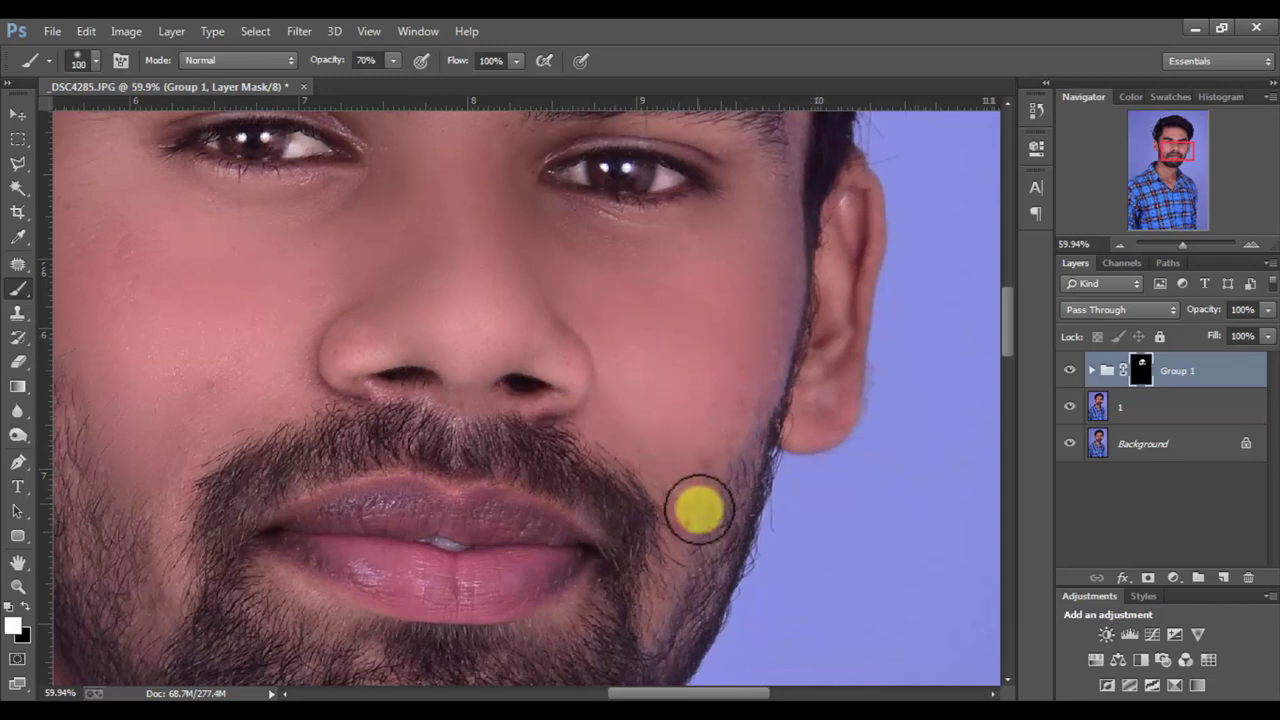
key(bracketleft)
key(bracketleft)
key(bracketleft)
drag(751, 429, 771, 384)
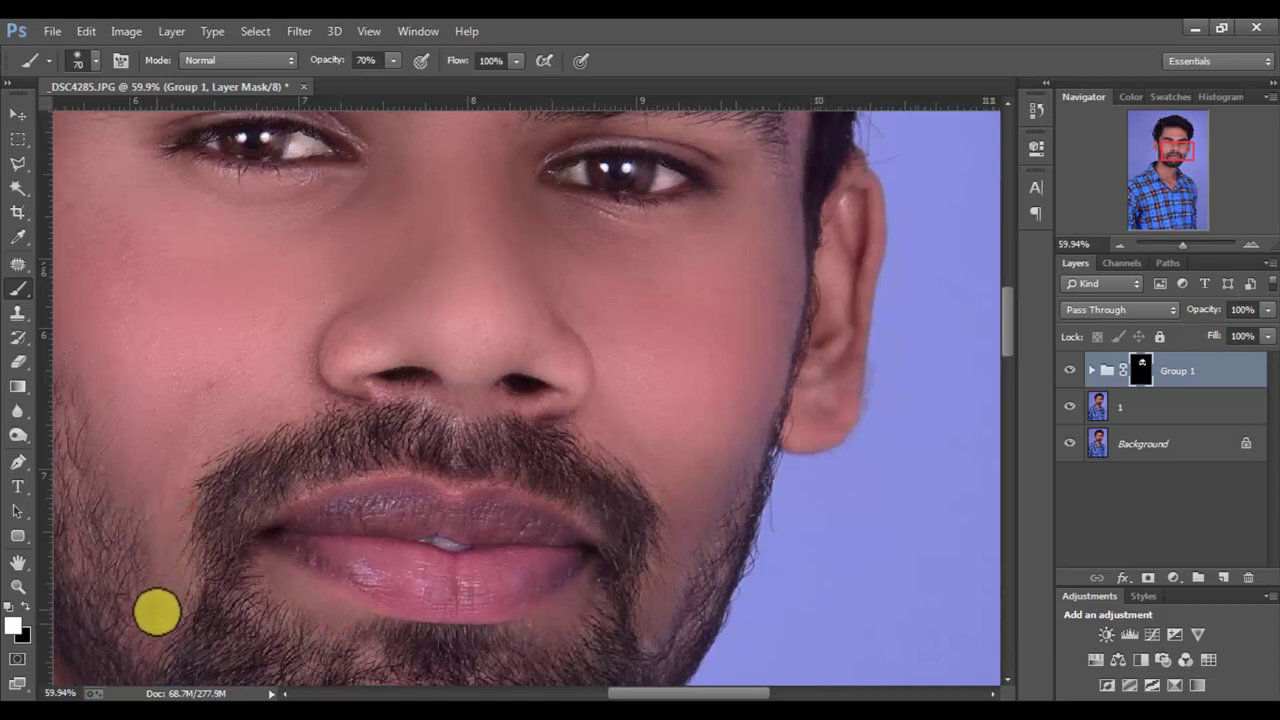
Step: Dab smoothing with a larger brush over the left cheek, under the eye, nose and right cheek
scroll(240, 426, up, 3)
key(bracketright)
key(bracketright)
key(bracketright)
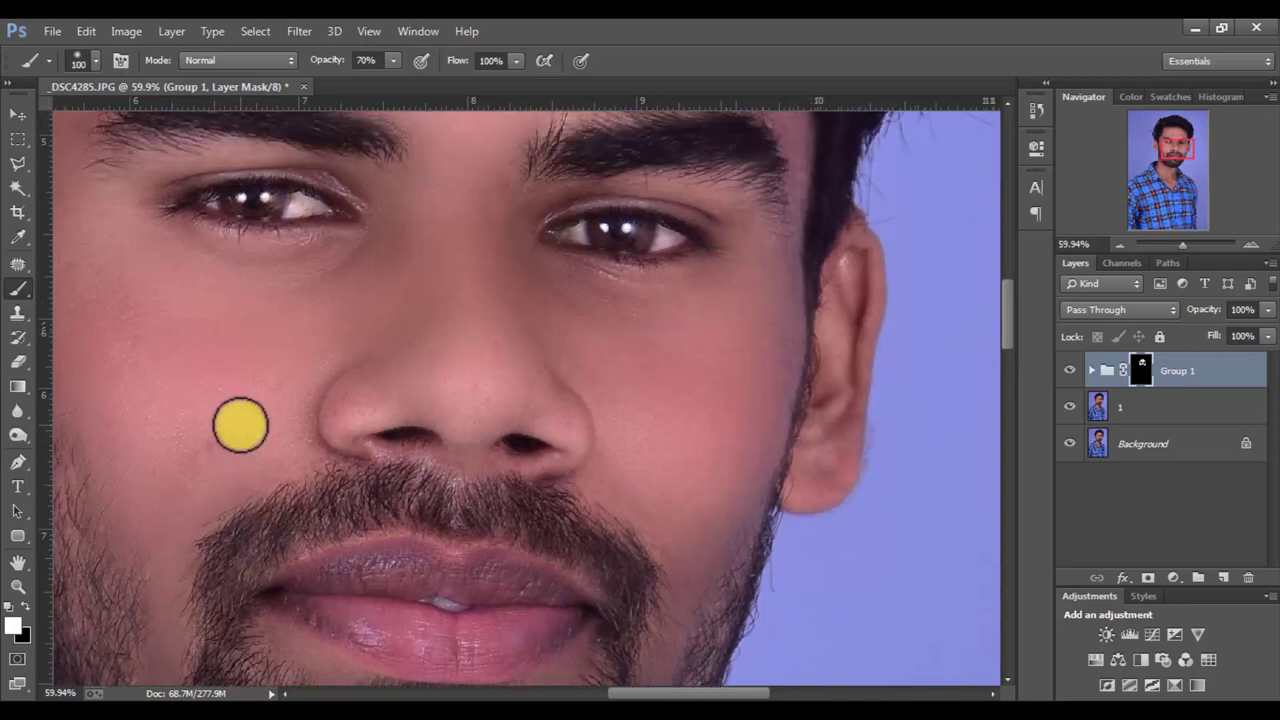
click(223, 451)
scroll(272, 325, left, 5)
click(268, 348)
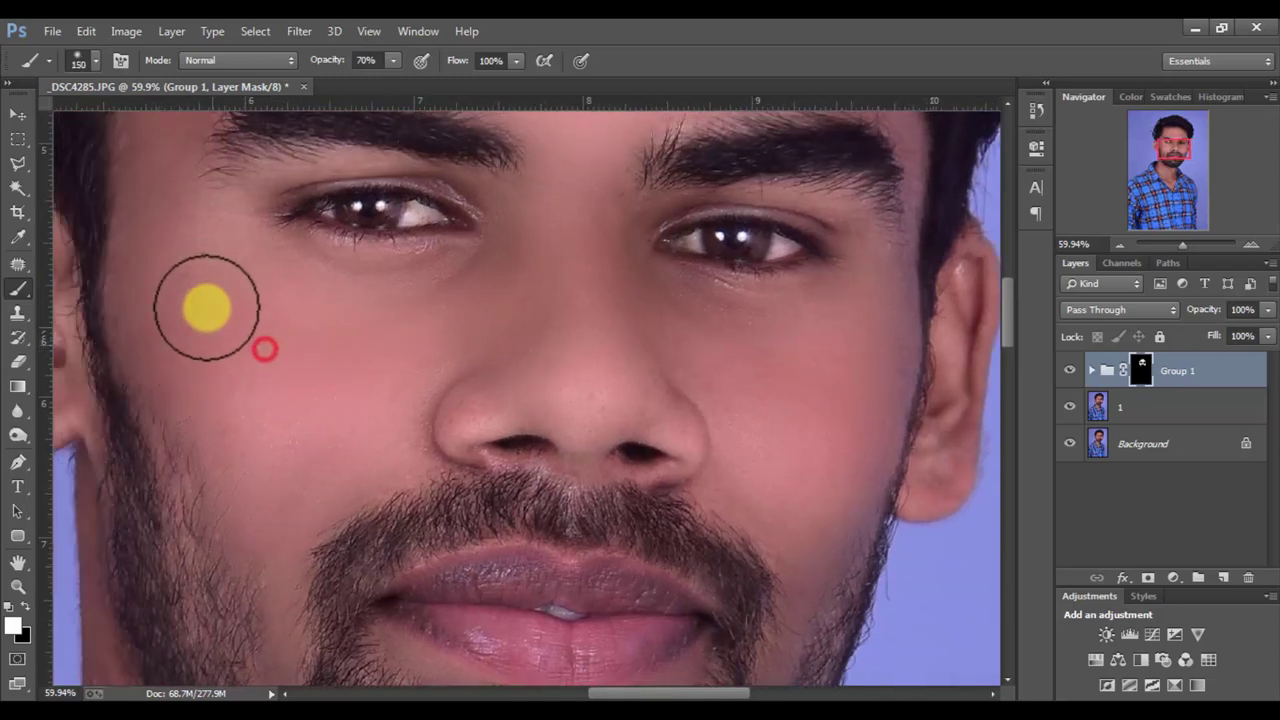
click(449, 314)
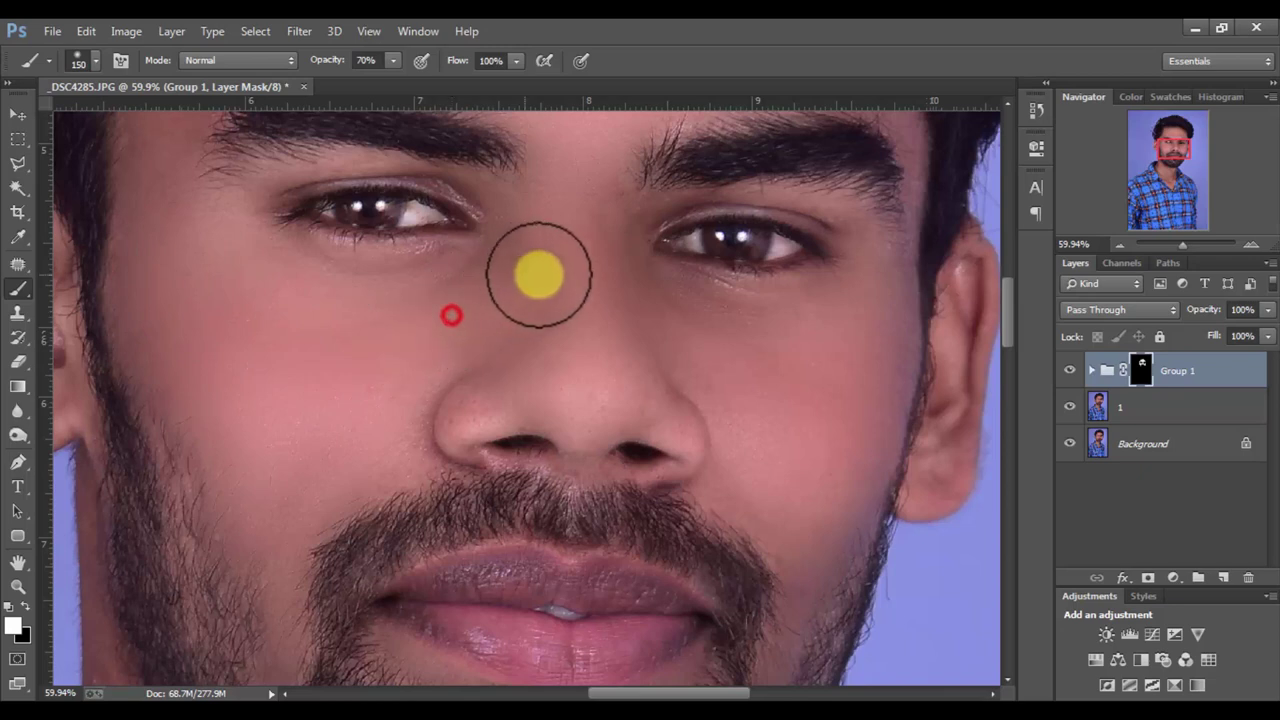
click(600, 303)
click(646, 320)
click(731, 363)
click(760, 442)
click(806, 394)
click(823, 366)
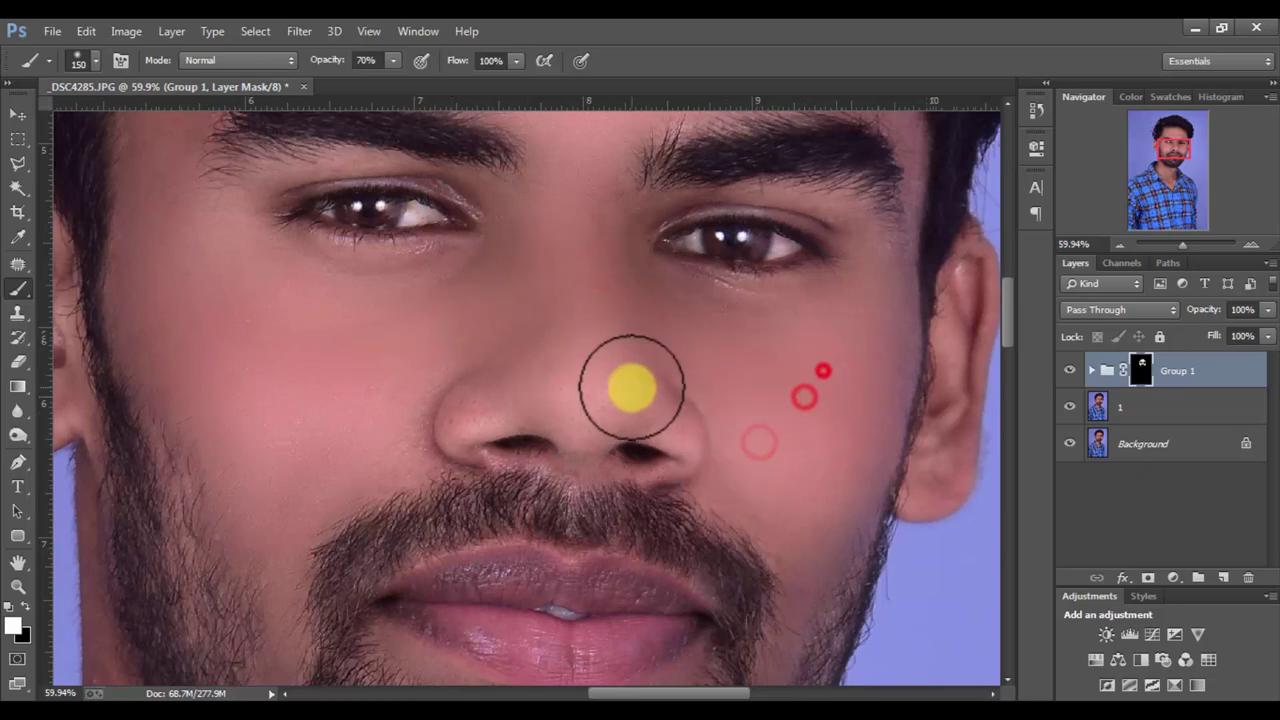
Step: Dab more smoothing around both sides of the nose, the nostrils and the left cheek
click(591, 406)
click(575, 367)
click(473, 418)
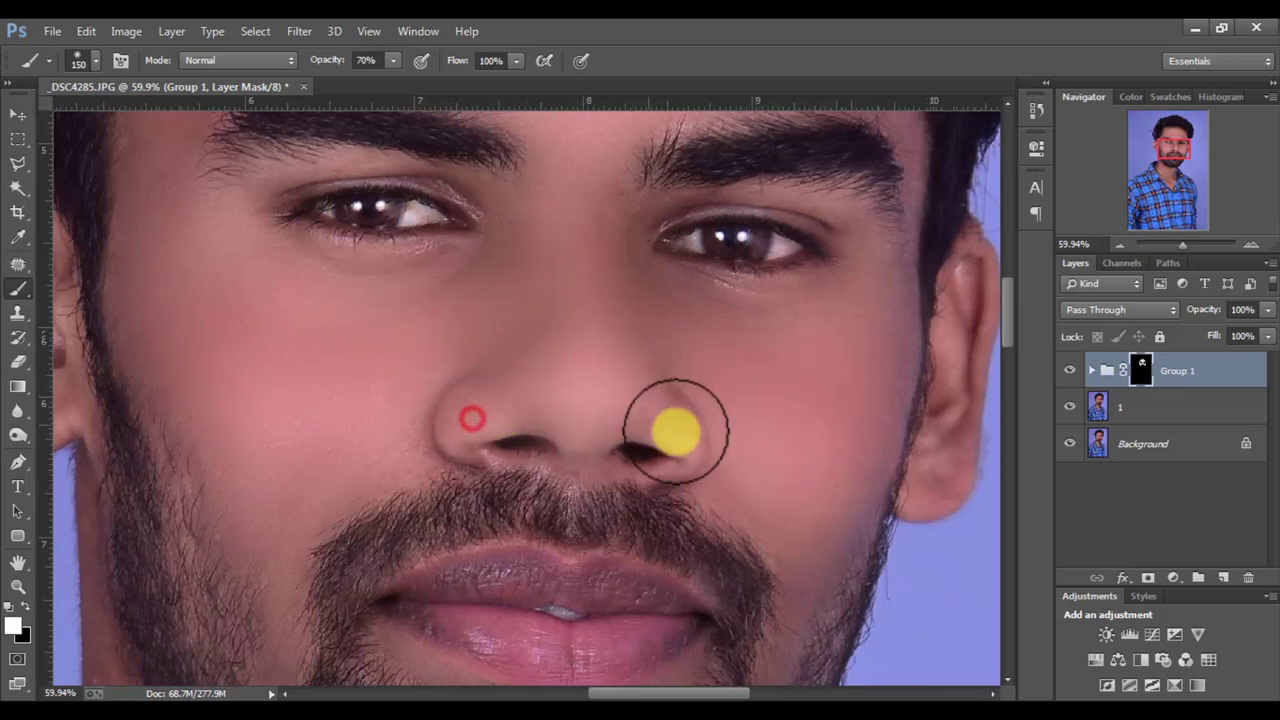
click(670, 425)
click(401, 450)
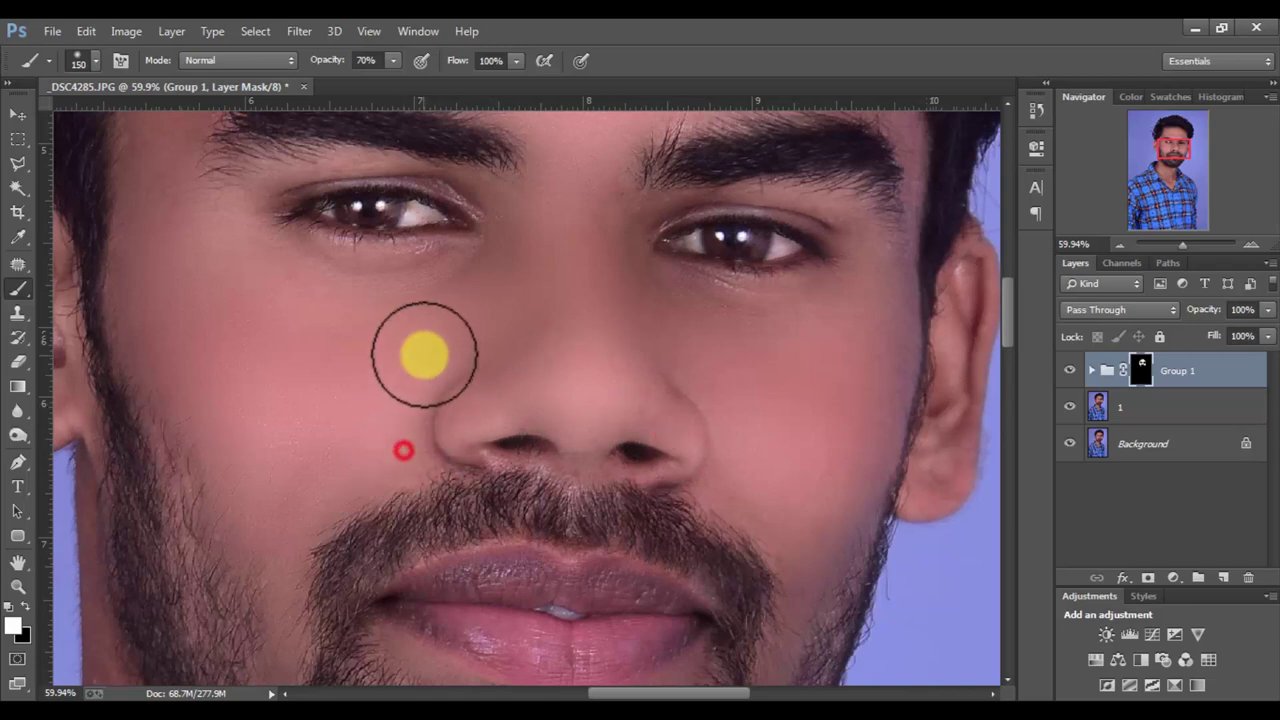
click(423, 354)
click(720, 378)
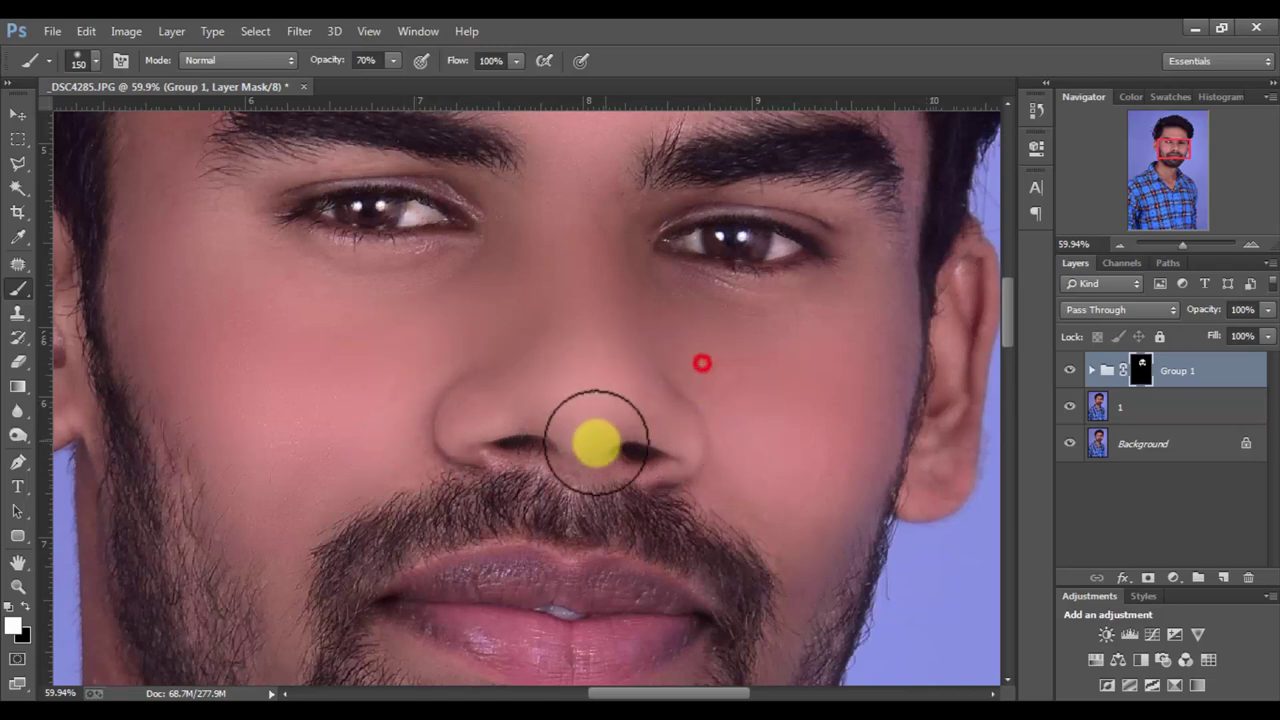
click(571, 463)
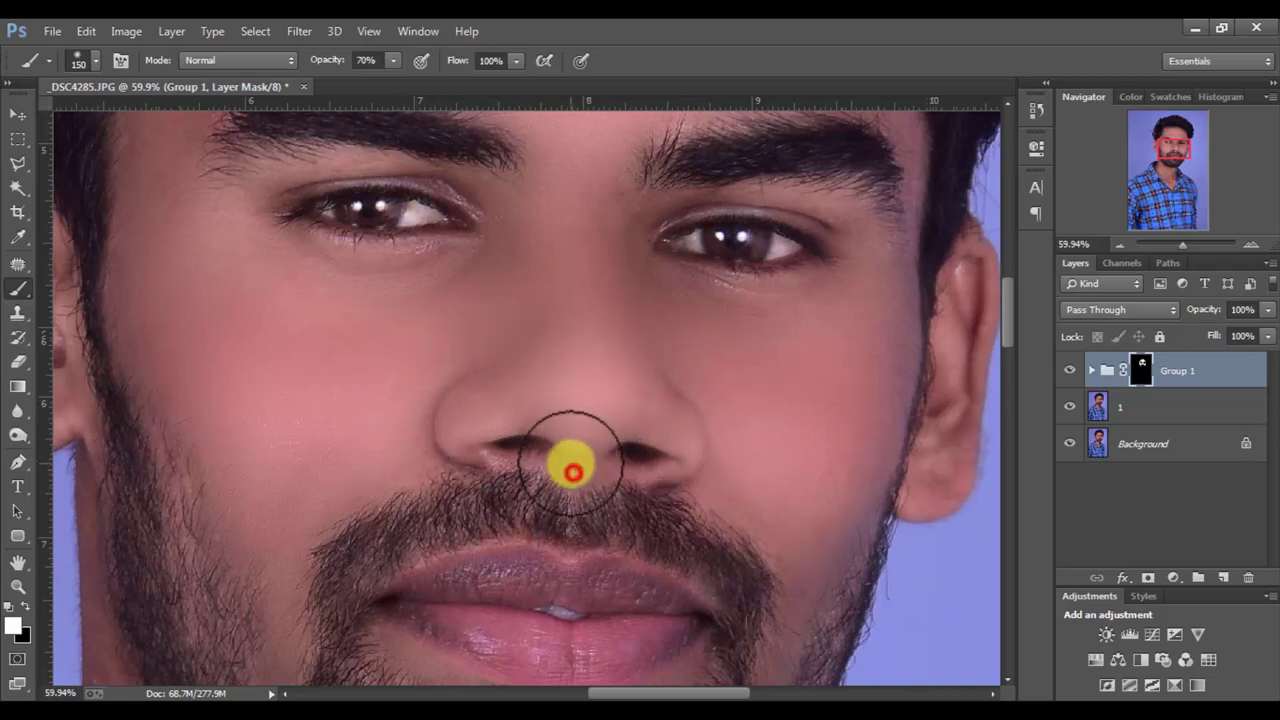
click(510, 465)
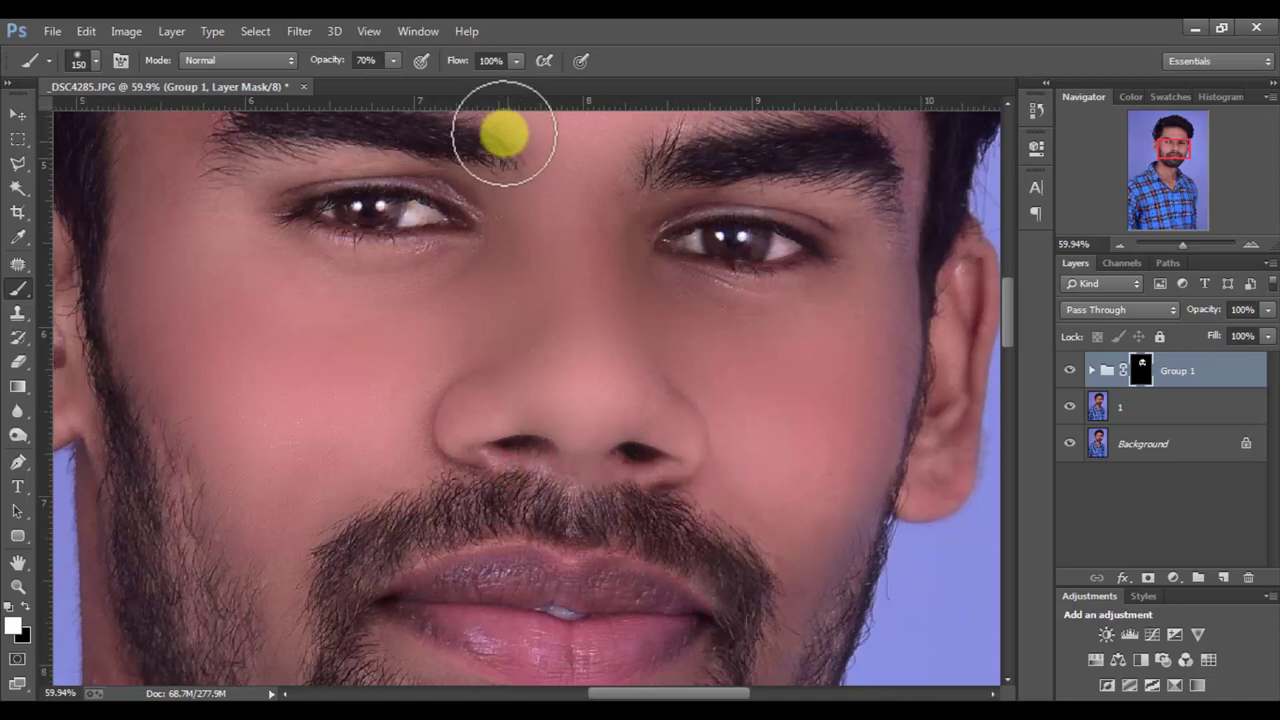
Step: At 31% opacity, lightly smooth the skin beside the moustache and across the chin
click(356, 77)
text(31)
click(578, 492)
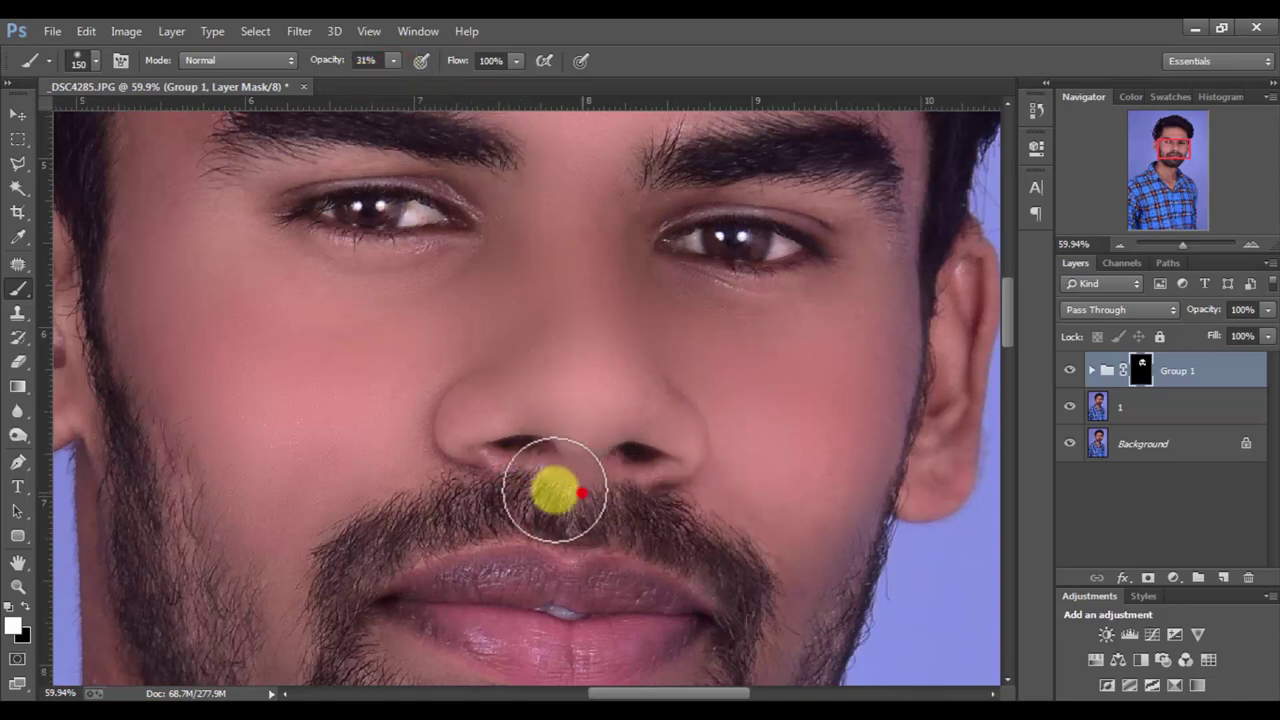
drag(706, 509, 757, 563)
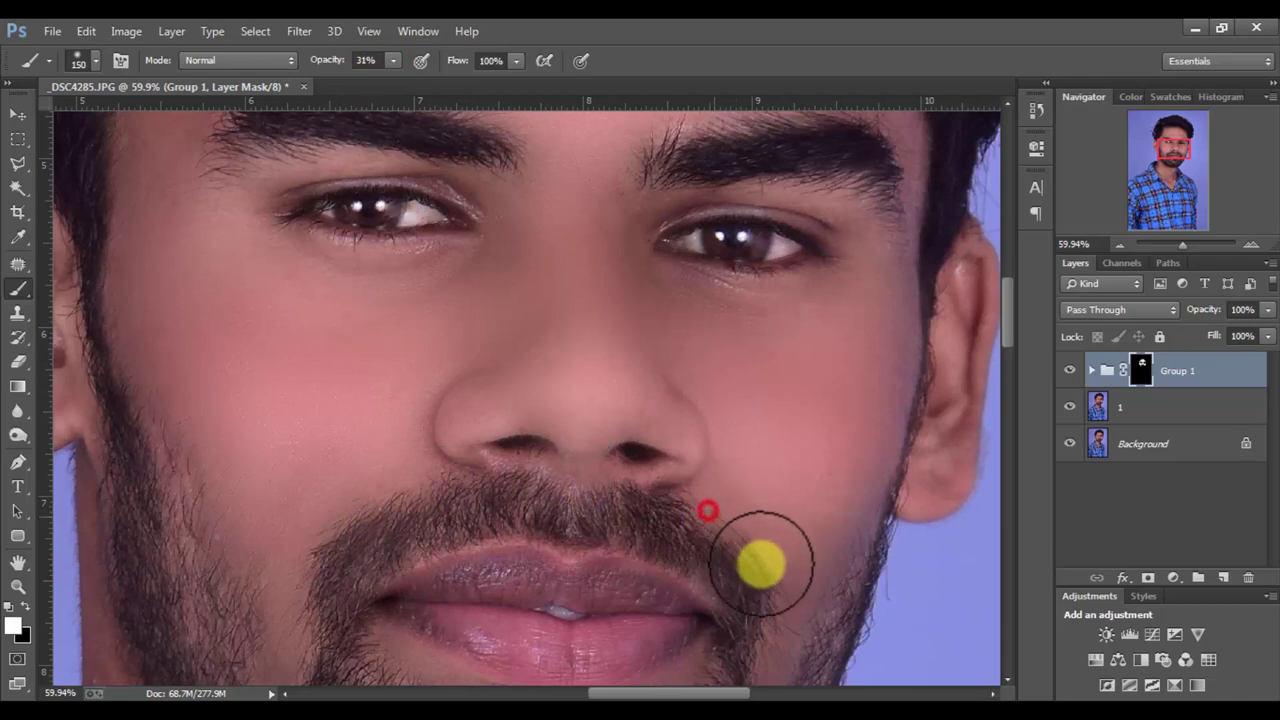
drag(730, 455, 723, 300)
mouse_move(444, 510)
mouse_down()
mouse_move(308, 535)
mouse_move(246, 446)
mouse_move(214, 486)
mouse_move(166, 277)
mouse_move(265, 481)
mouse_move(785, 423)
mouse_move(843, 400)
mouse_move(781, 568)
mouse_up()
Step: Reframe the whole face and set the brush to 73% opacity for painting the mask
drag(714, 286, 716, 551)
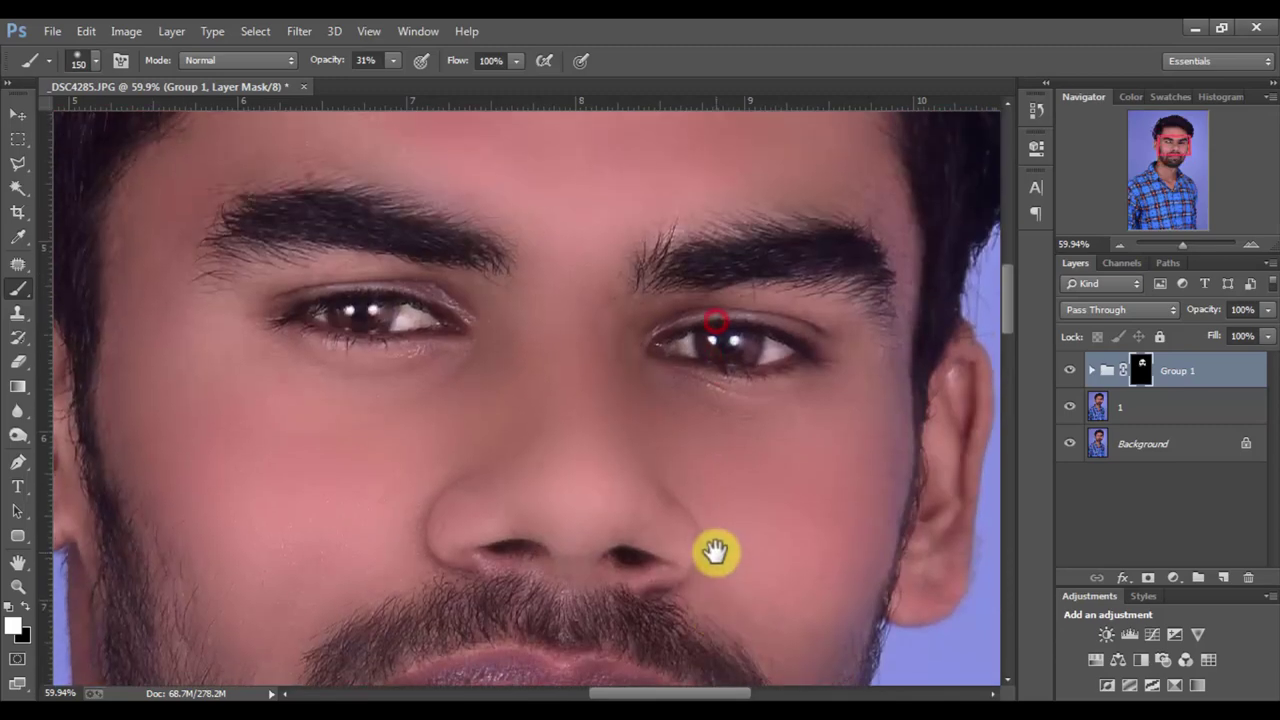
ctrl+alt+click(706, 417)
ctrl+alt+click(716, 420)
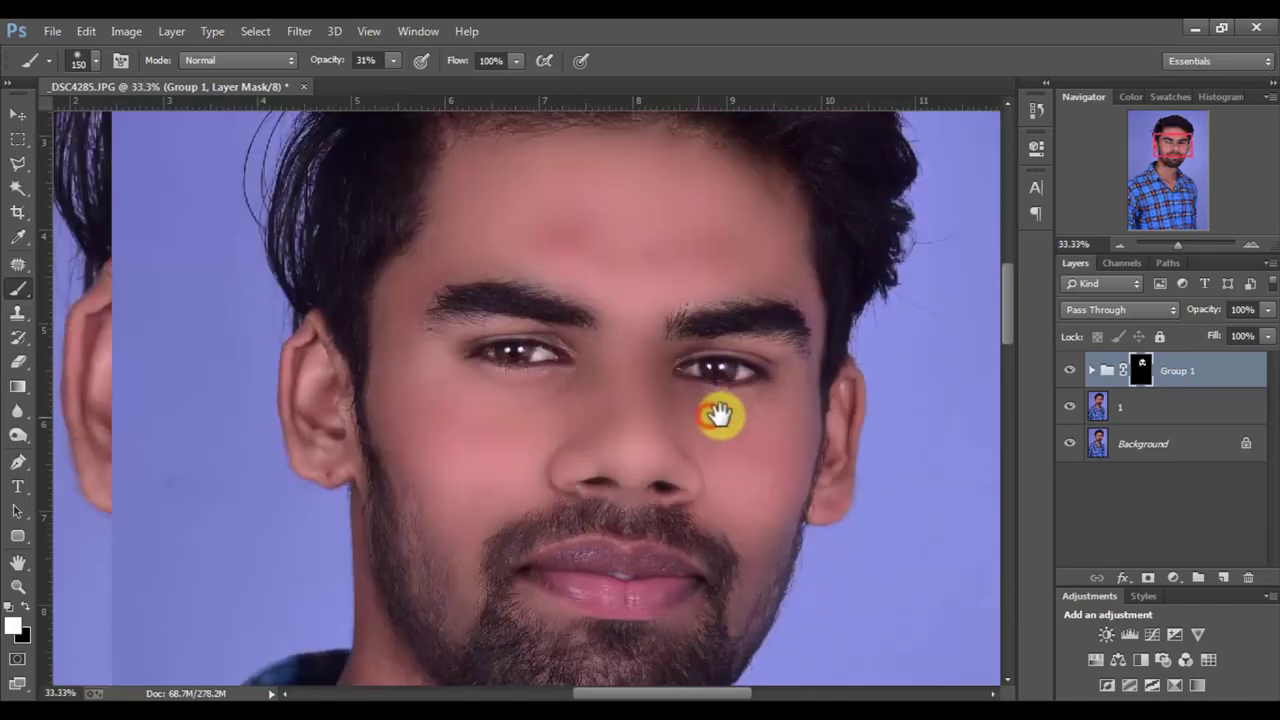
drag(720, 417, 648, 420)
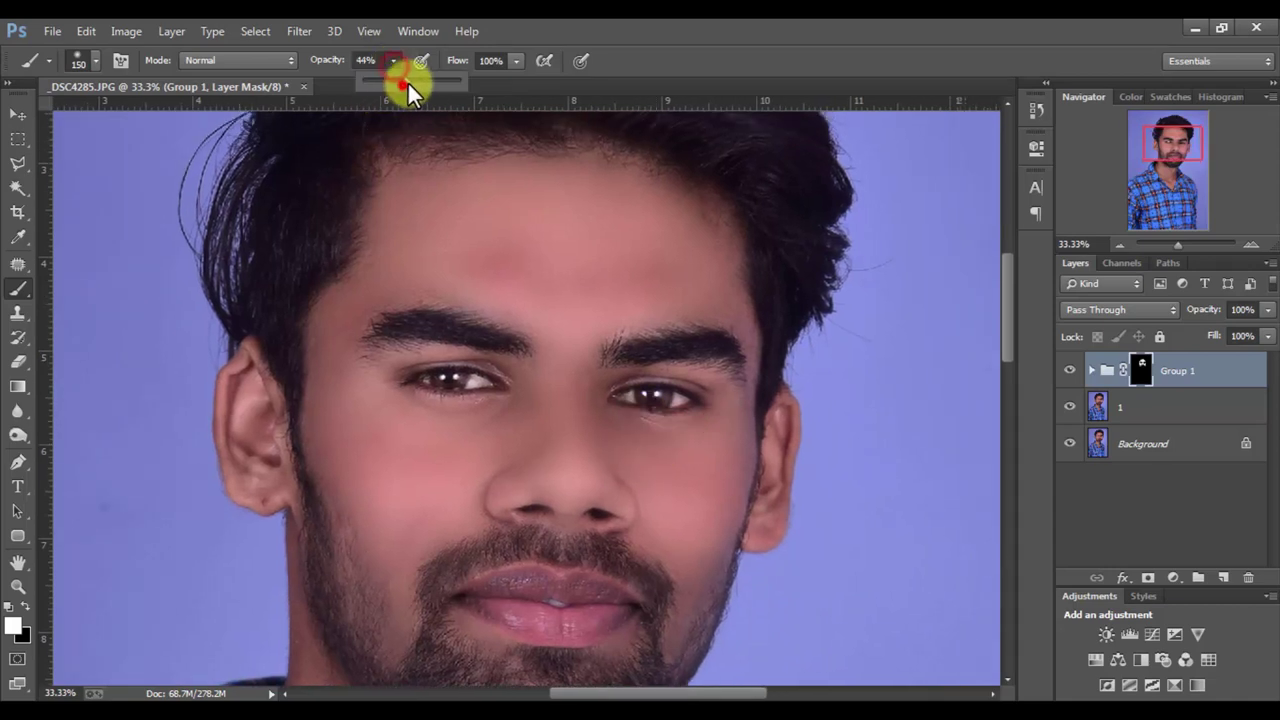
click(486, 260)
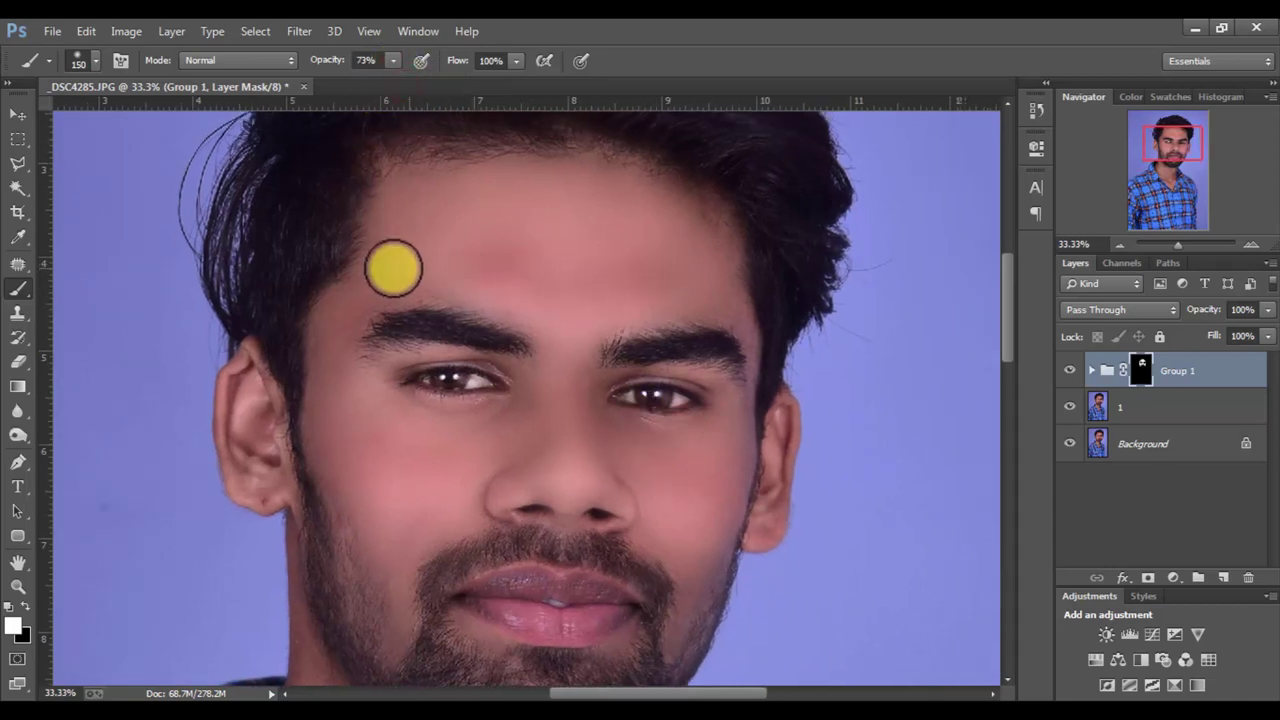
key(v)
scroll(643, 229, down, 3)
scroll(520, 120, down, 4)
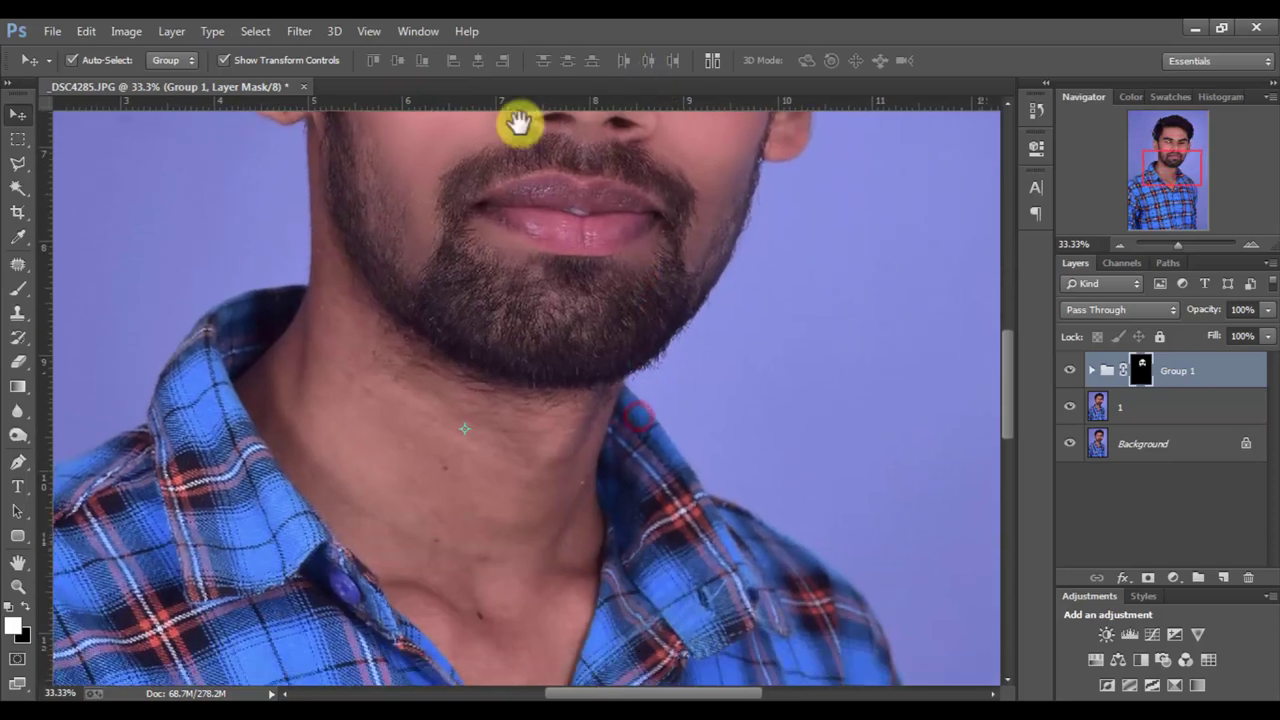
click(22, 290)
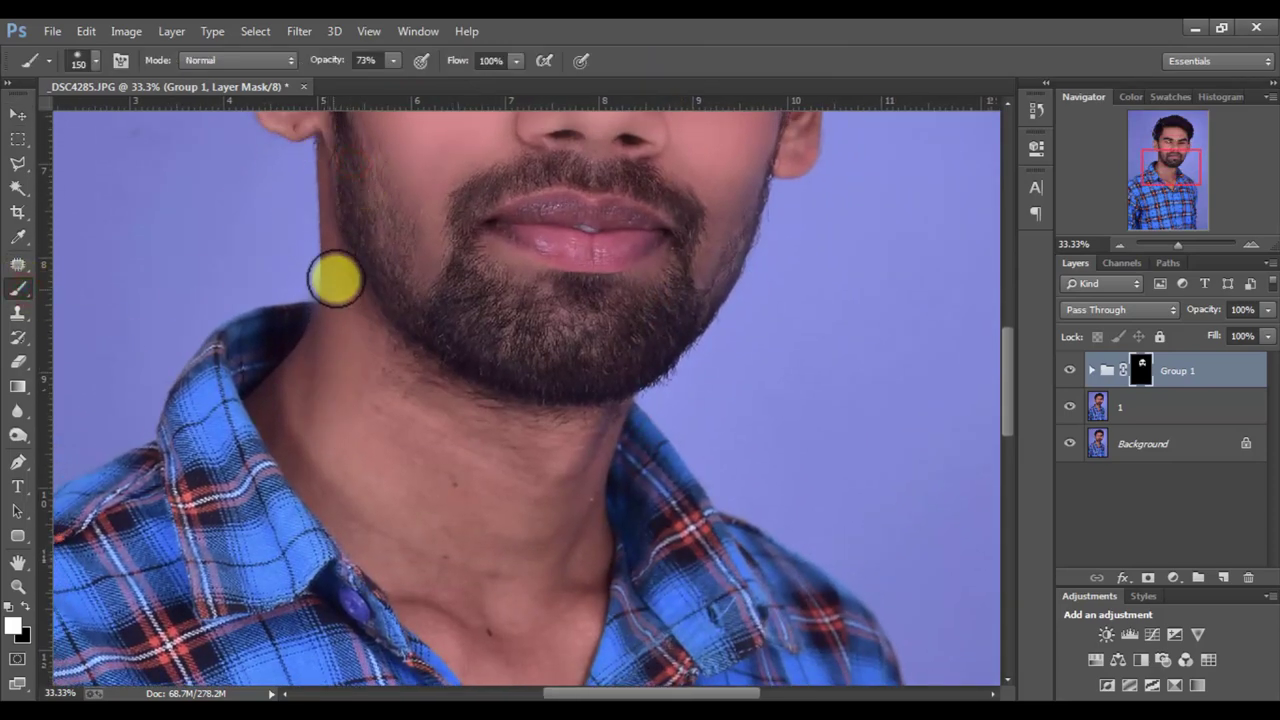
Step: Paint the mask down the side of the neck and across it with a 250 brush
drag(343, 308, 326, 383)
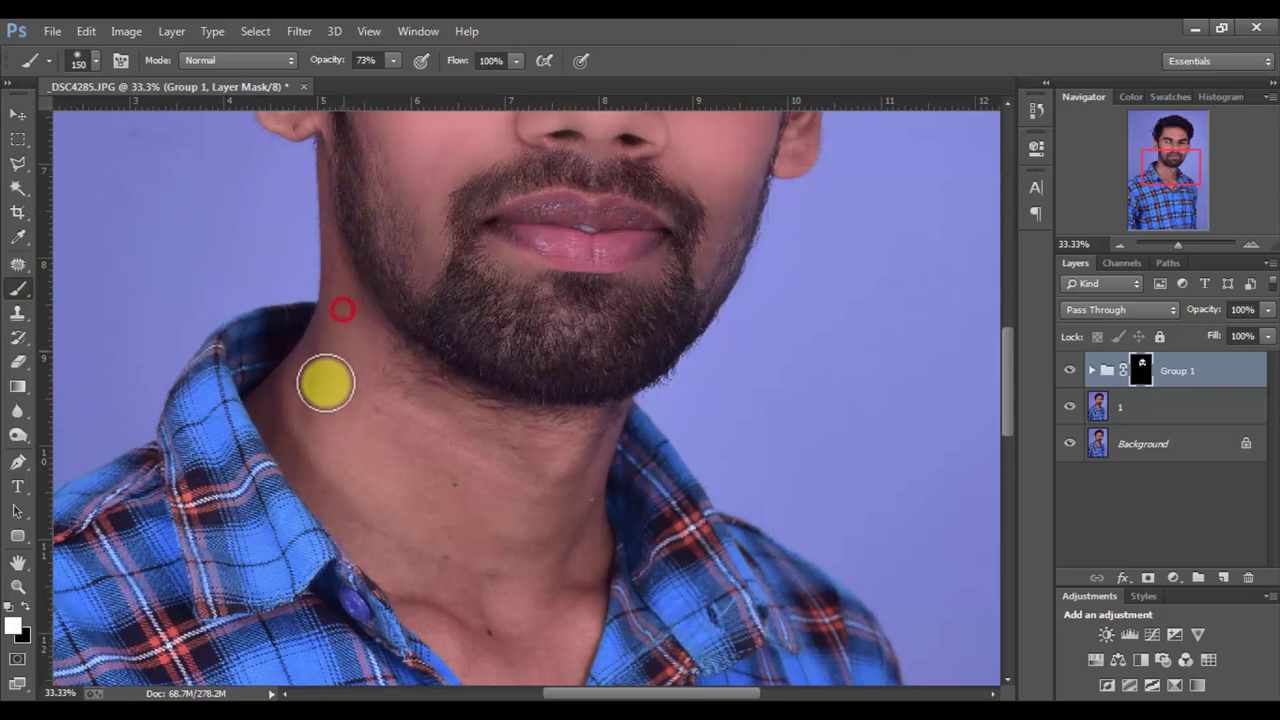
key(bracketright)
key(bracketright)
key(bracketright)
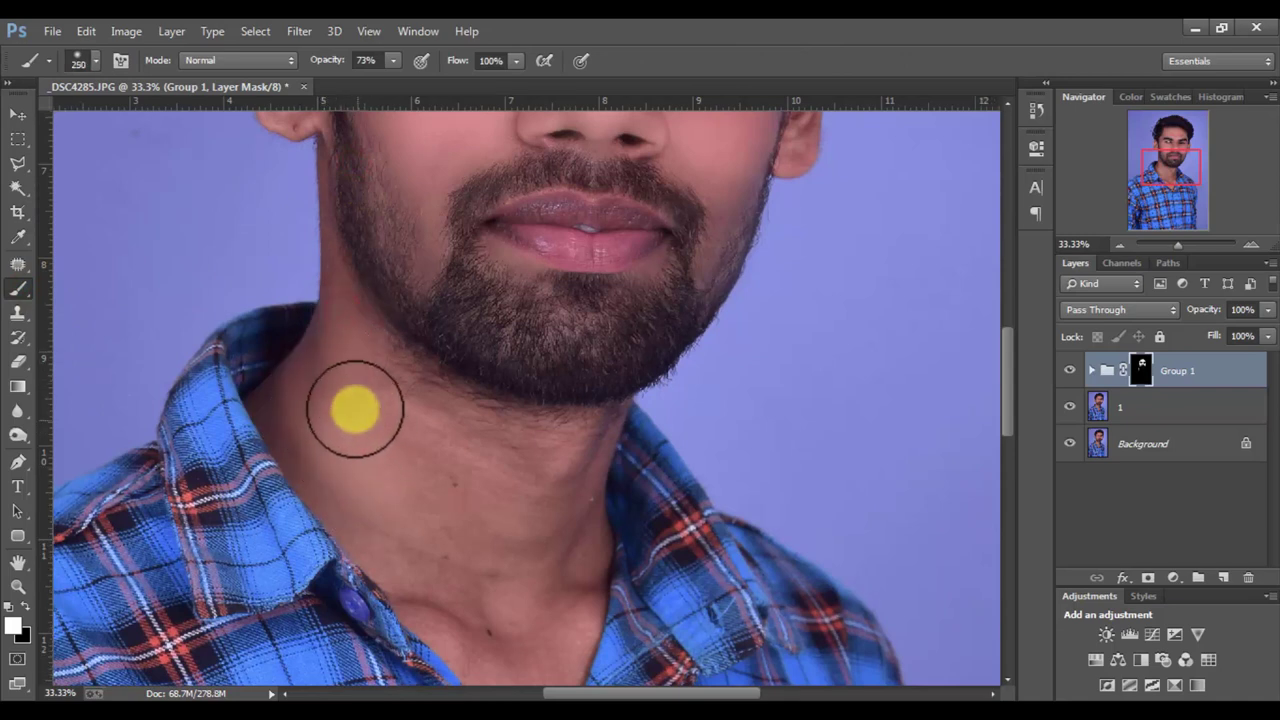
drag(340, 434, 555, 538)
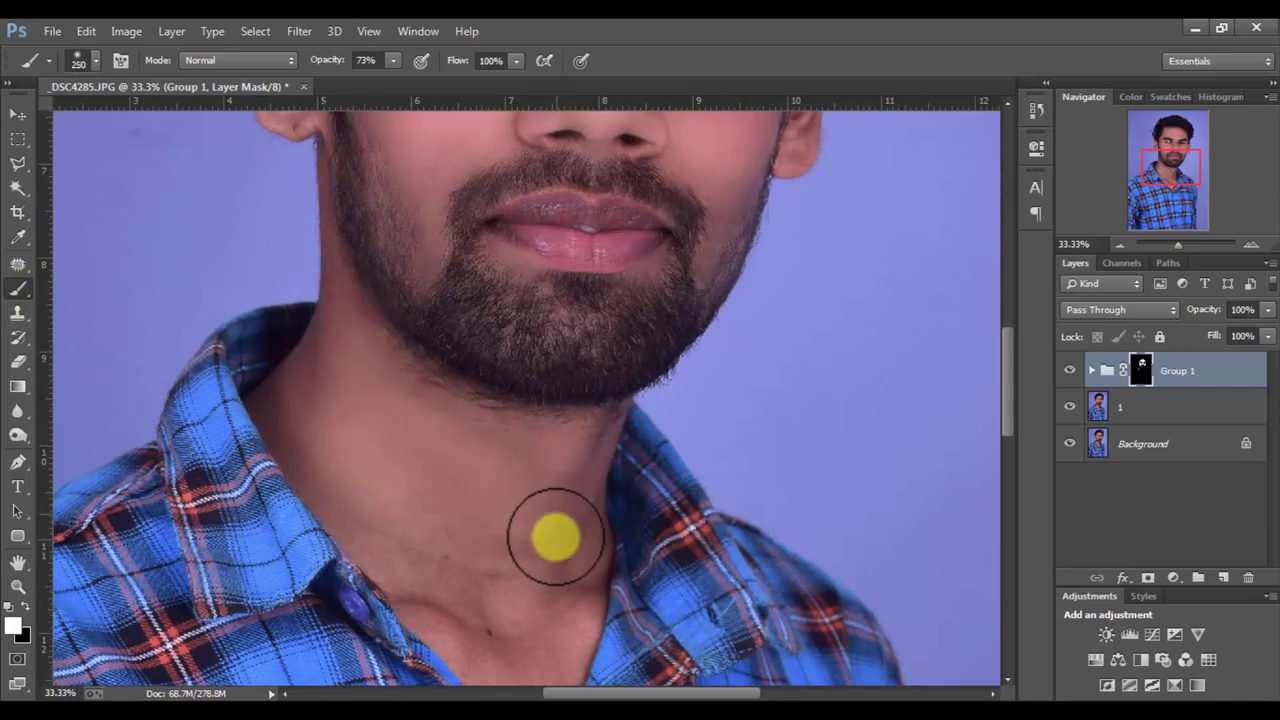
key(space)
mouse_move(471, 509)
mouse_down()
mouse_move(446, 432)
mouse_move(449, 534)
mouse_move(523, 623)
mouse_move(566, 503)
mouse_move(470, 497)
mouse_up()
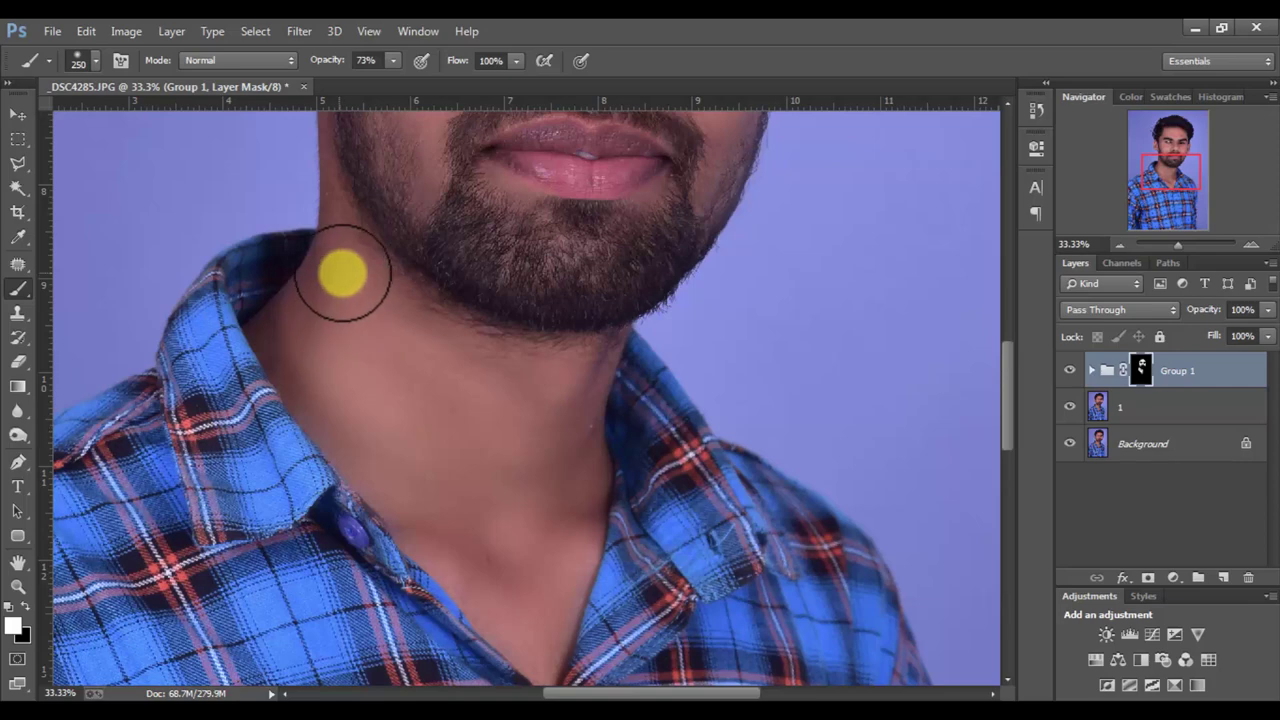
drag(342, 273, 411, 337)
Step: Zoom toward the ear and paint the neck edge from jaw to ear with a 100 brush
key(space)
drag(386, 189, 406, 350)
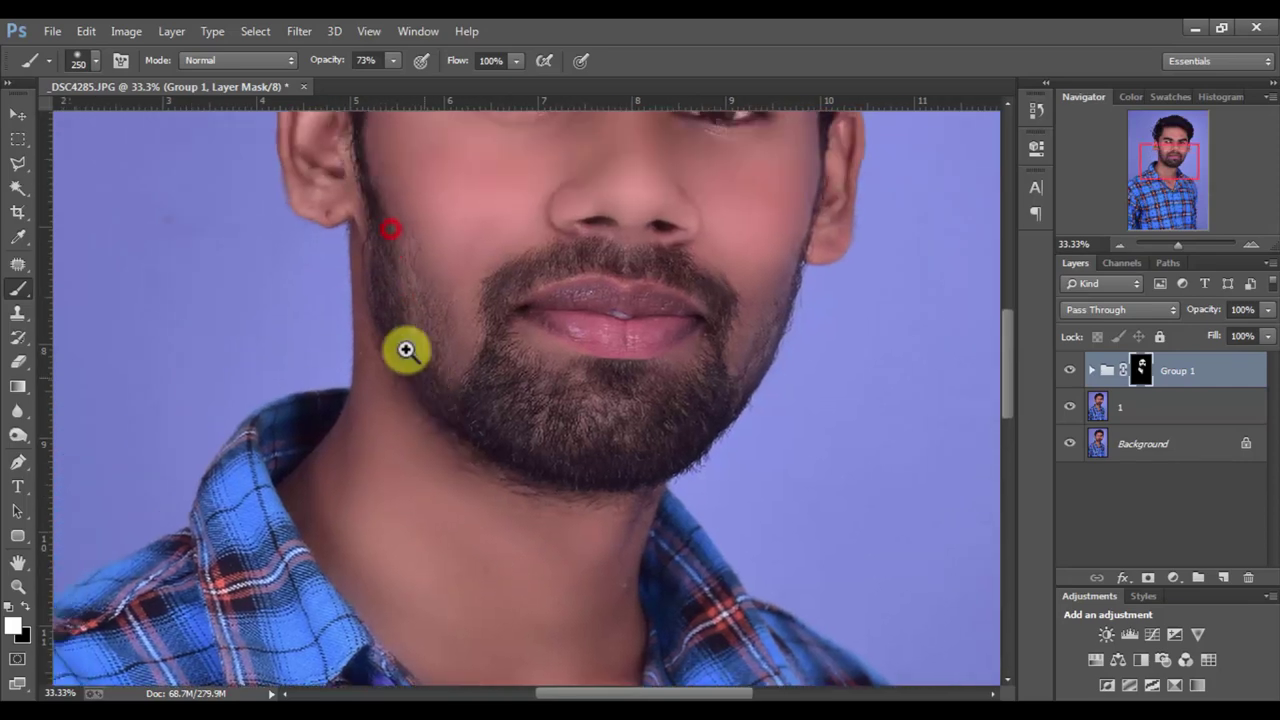
drag(256, 153, 523, 537)
key(space)
drag(543, 354, 520, 600)
drag(384, 389, 515, 692)
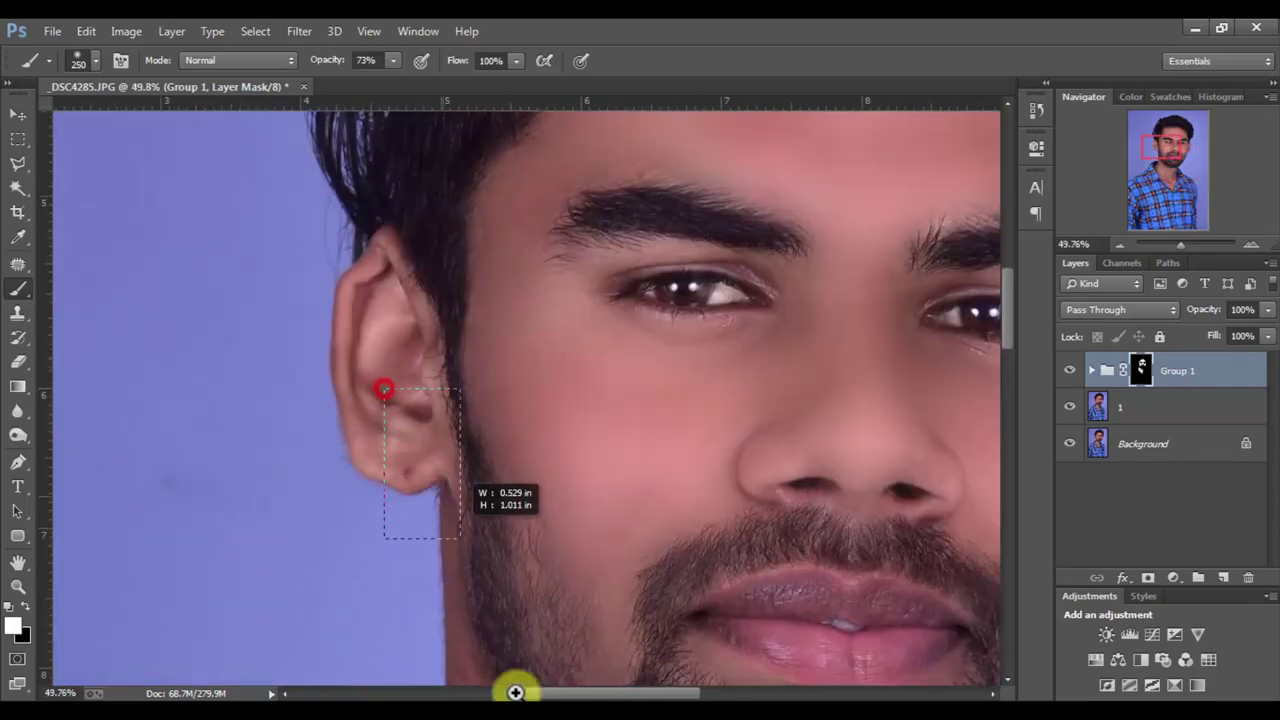
key(bracketleft)
key(bracketleft)
key(bracketleft)
key(bracketleft)
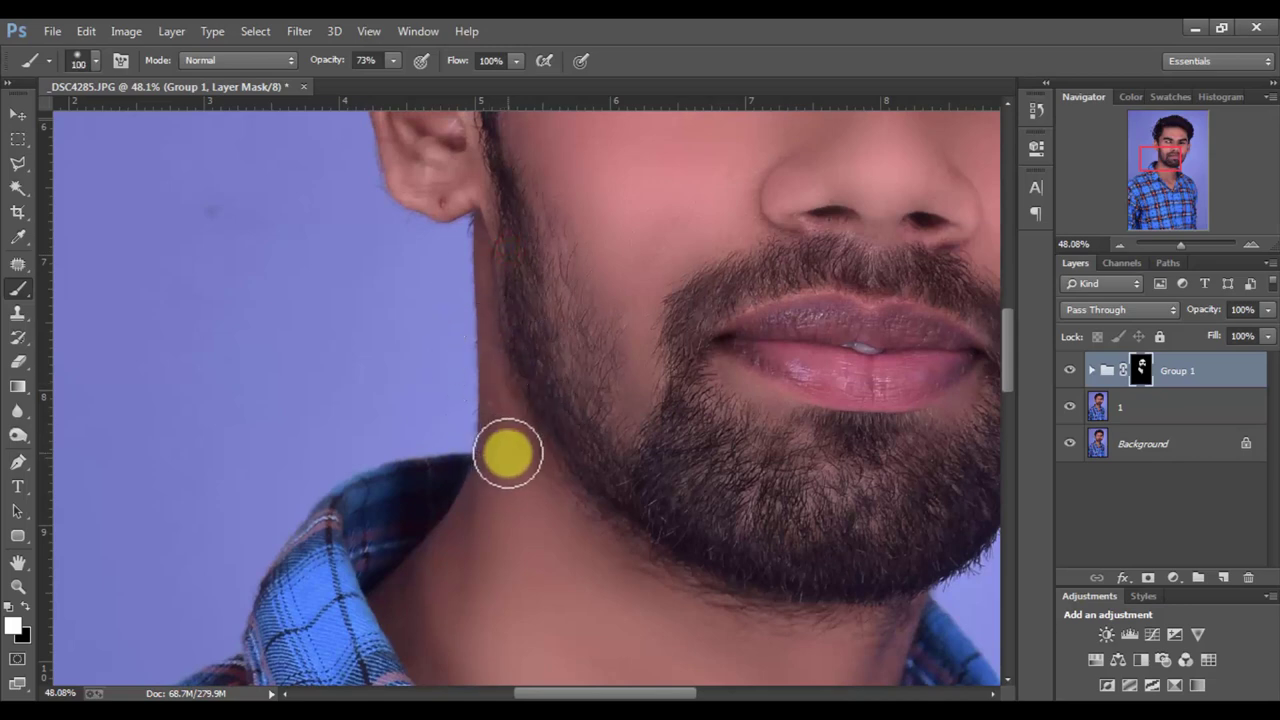
drag(510, 453, 494, 394)
drag(491, 343, 488, 299)
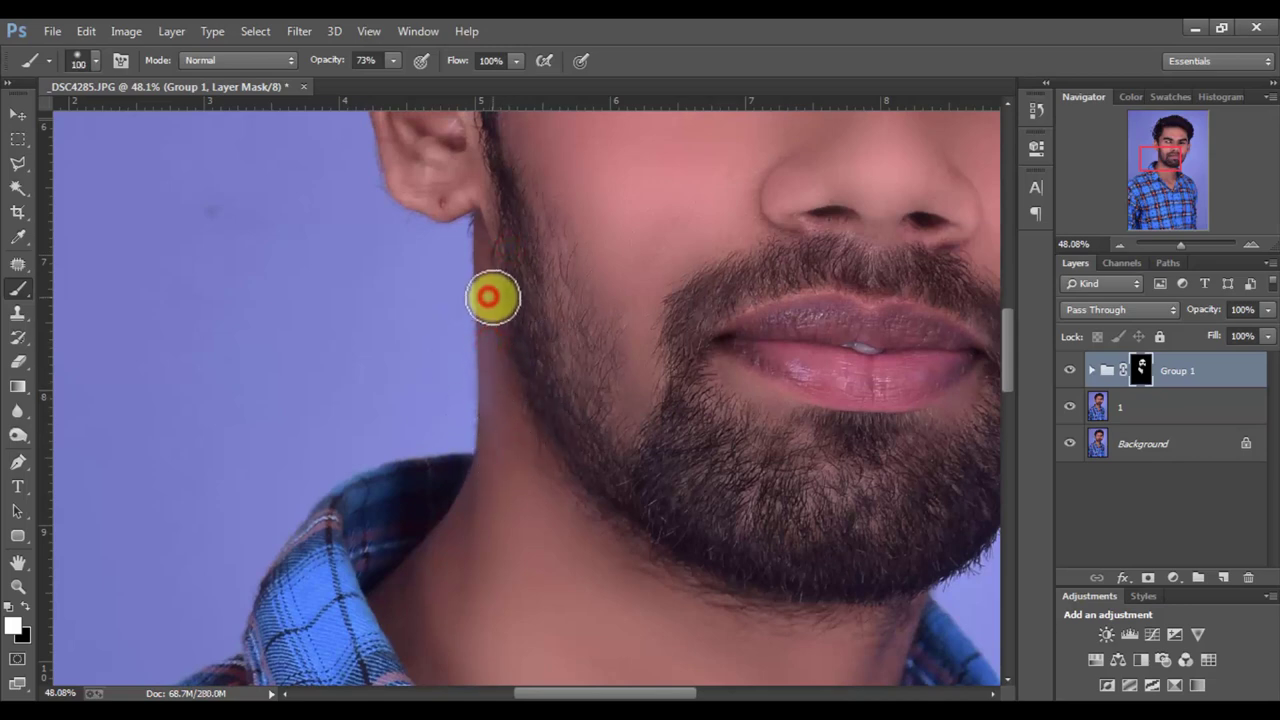
drag(534, 475, 507, 404)
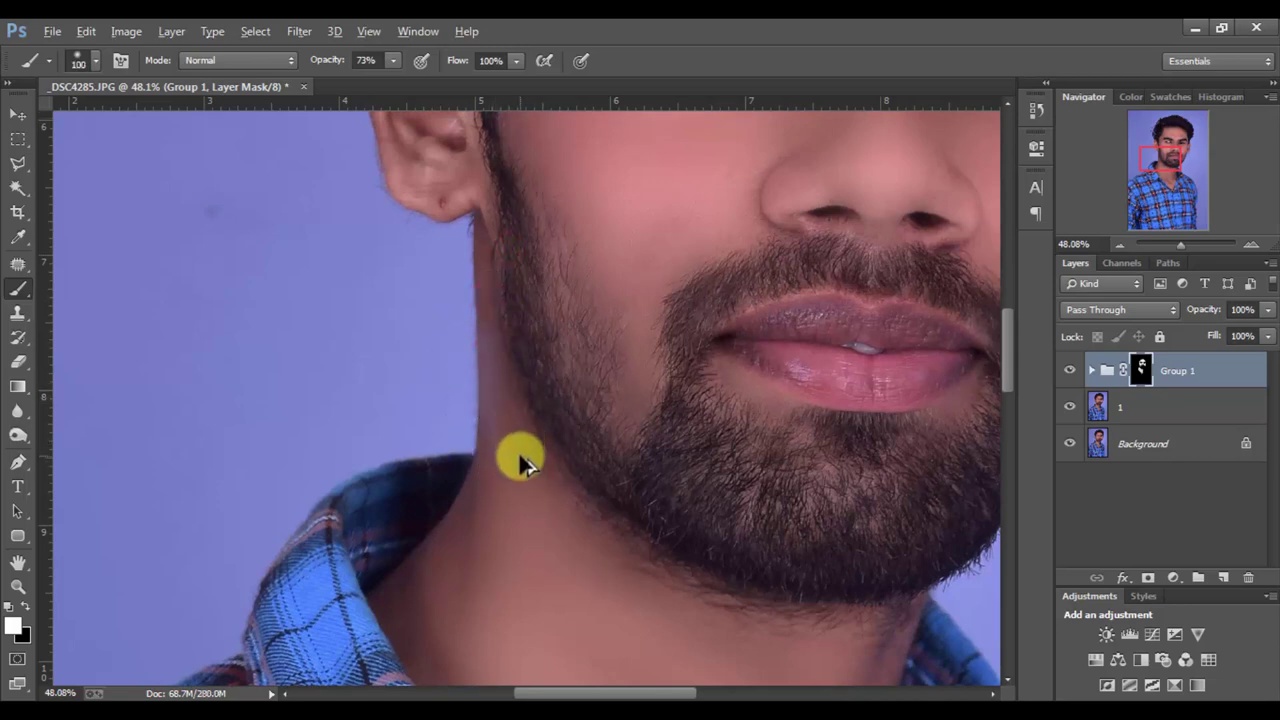
mouse_move(528, 470)
mouse_down()
mouse_move(477, 170)
mouse_move(497, 286)
mouse_up()
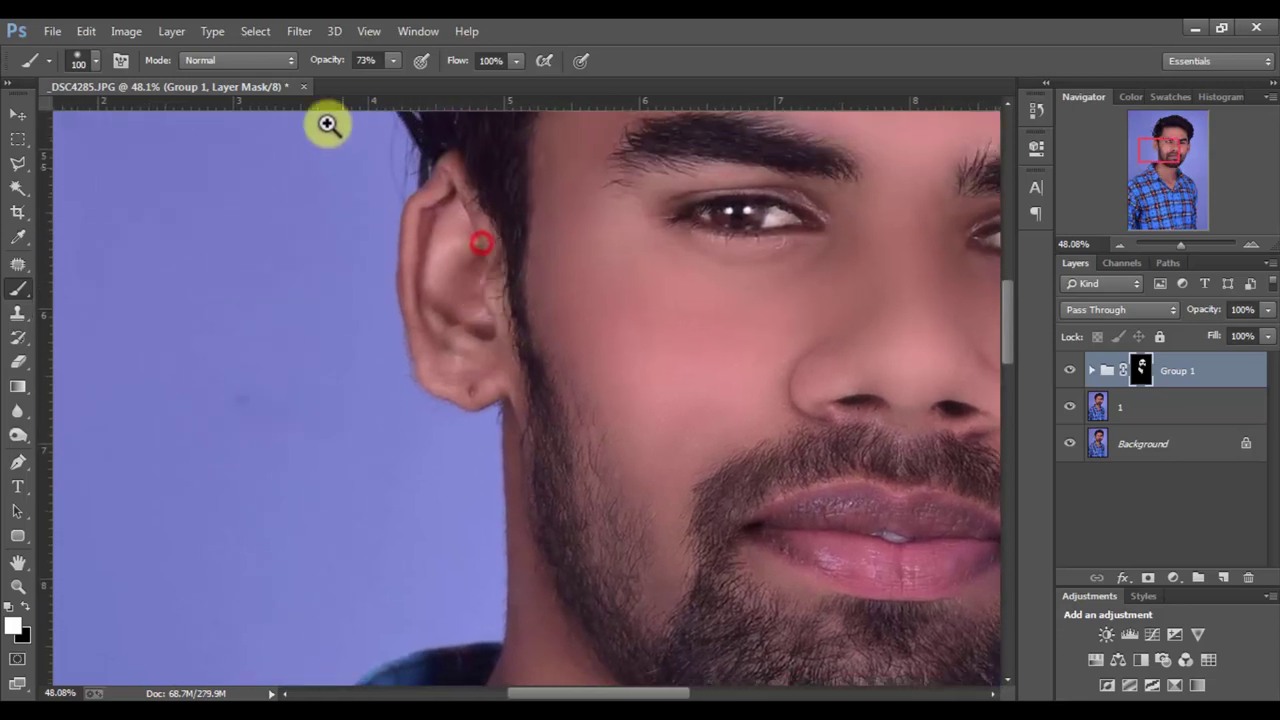
Step: Paint the mask over the earlobe, upper ear and inner ear
drag(363, 178, 623, 427)
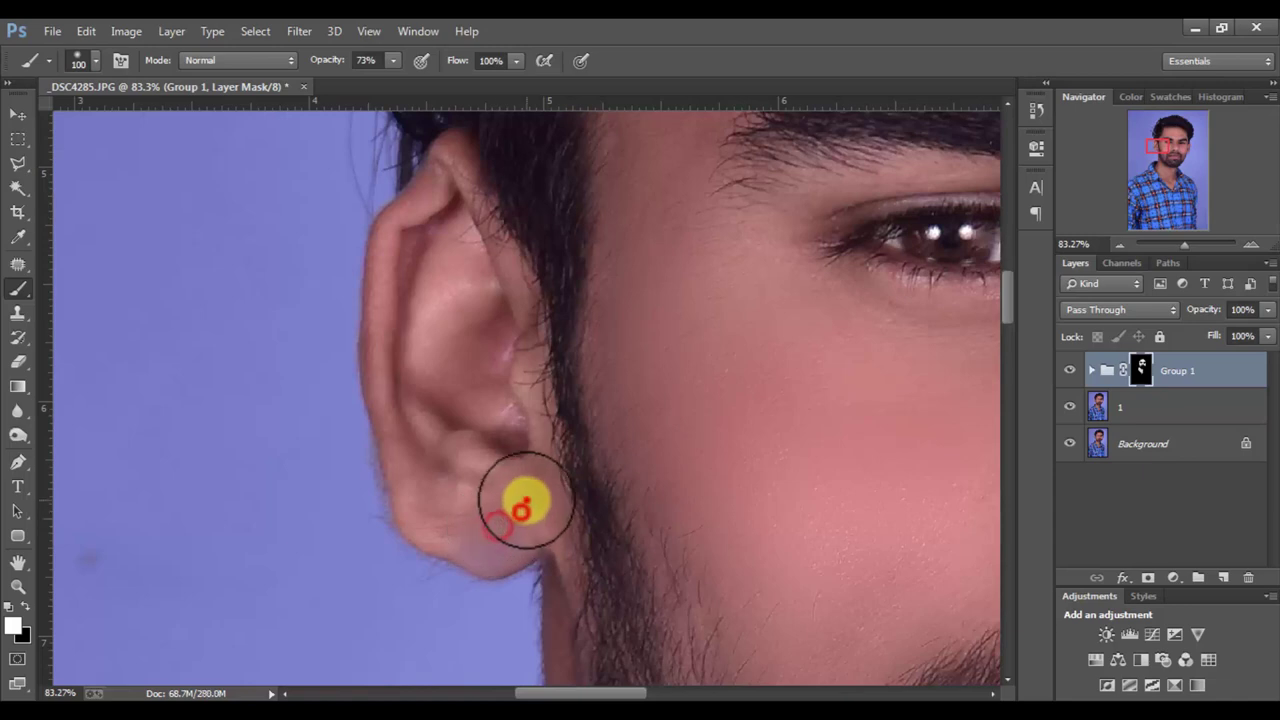
drag(491, 539, 526, 500)
click(430, 435)
drag(424, 374, 457, 271)
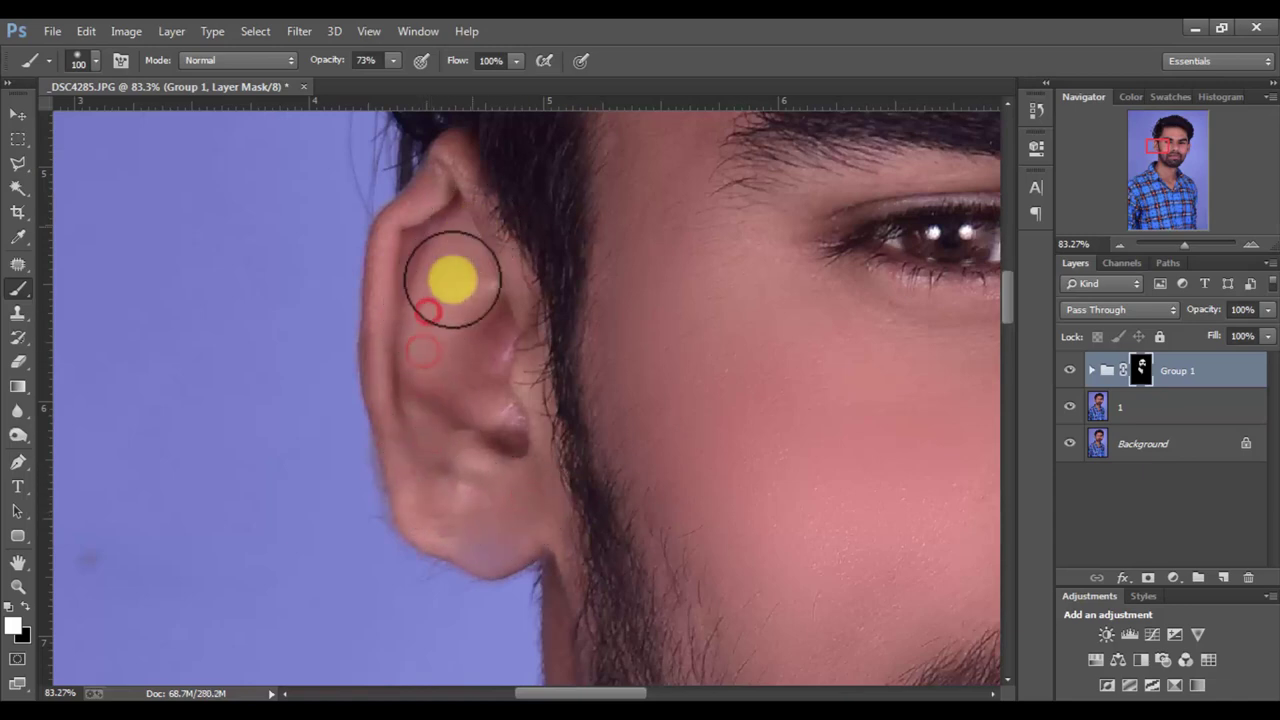
drag(477, 384, 526, 449)
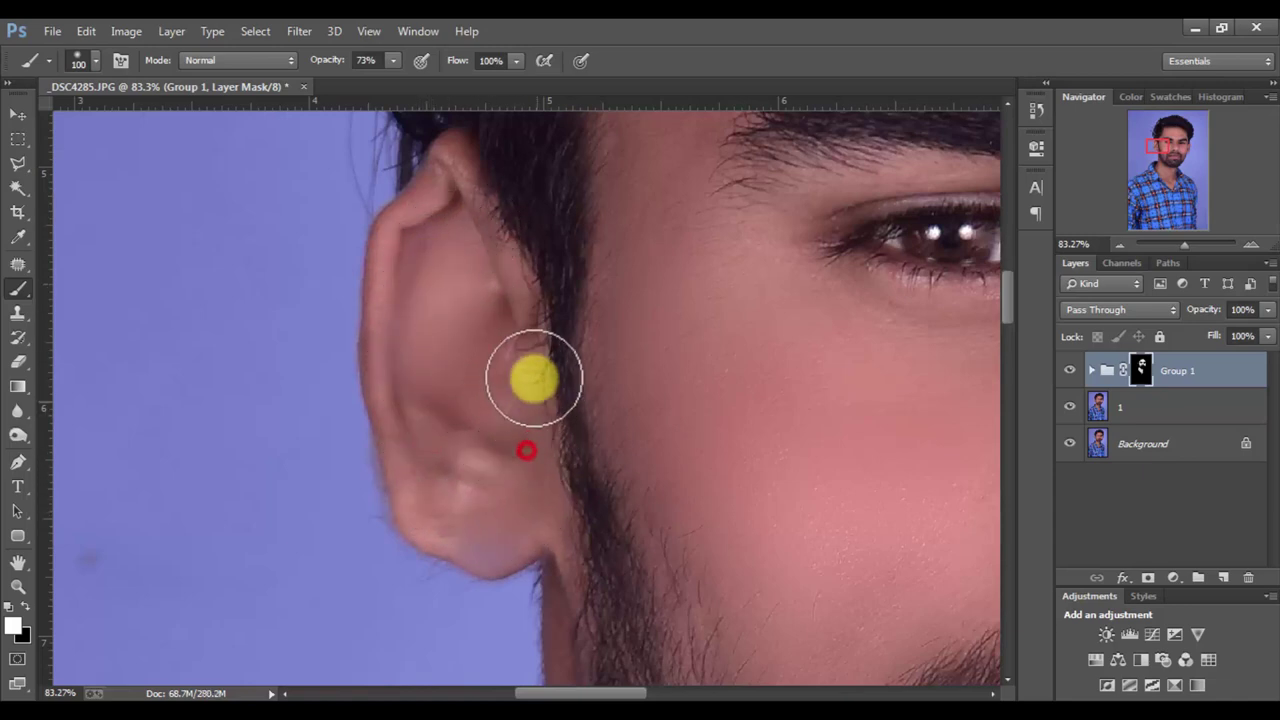
mouse_move(531, 374)
mouse_down()
mouse_move(443, 184)
mouse_move(389, 320)
mouse_move(417, 509)
mouse_move(508, 460)
mouse_up()
Step: Fade the last stroke to about 11%, then softly paint the ear at 25% opacity
key(ctrl+shift+f)
drag(555, 269, 535, 270)
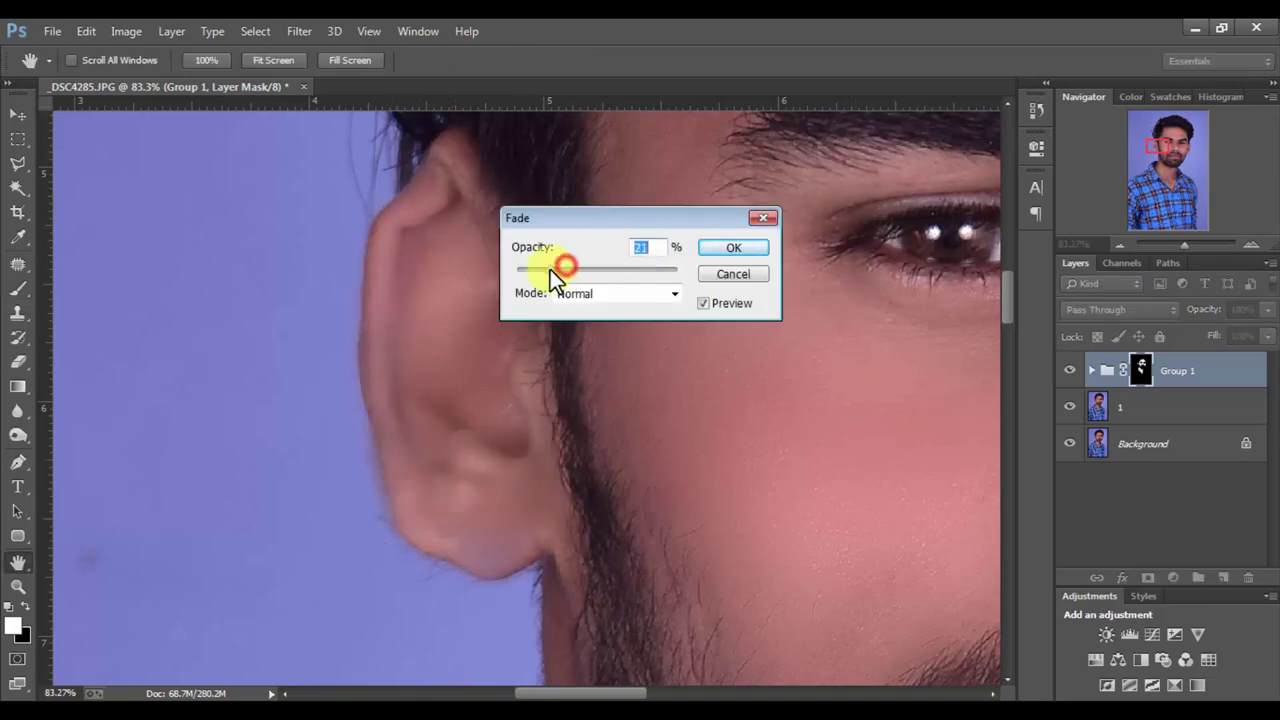
click(722, 252)
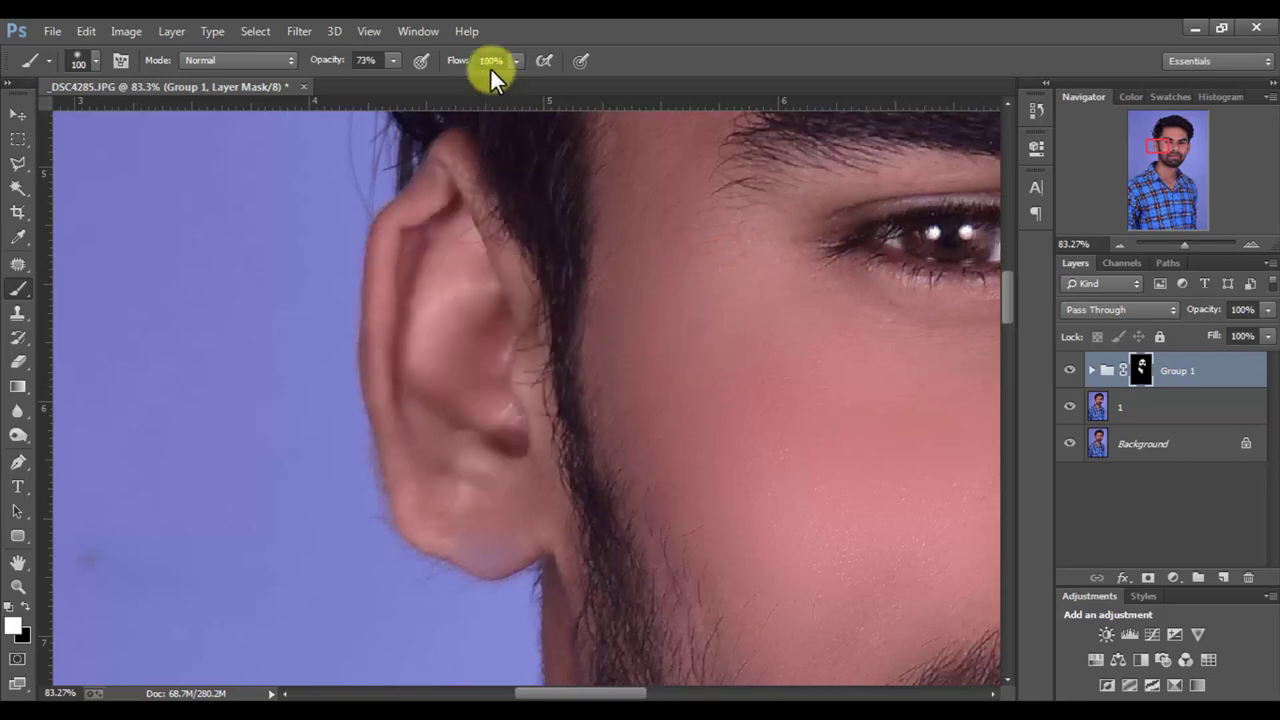
click(454, 237)
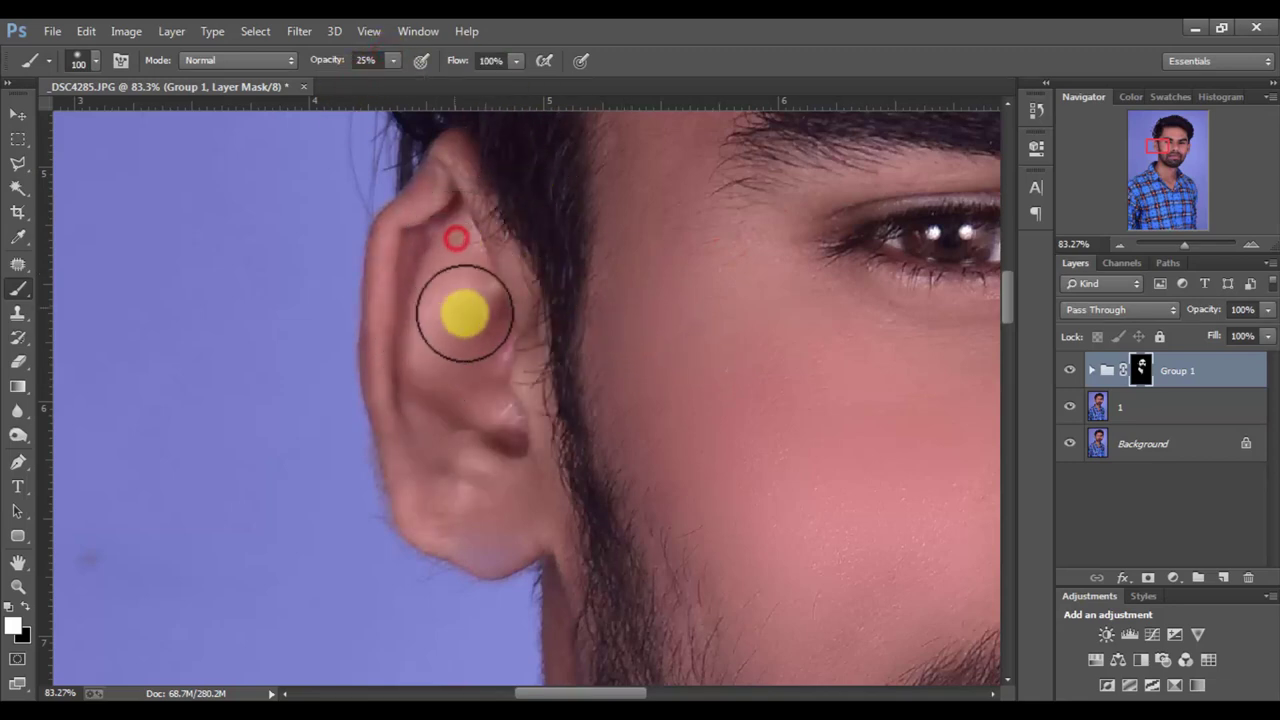
mouse_move(397, 436)
mouse_down()
mouse_move(579, 303)
mouse_move(374, 337)
mouse_up()
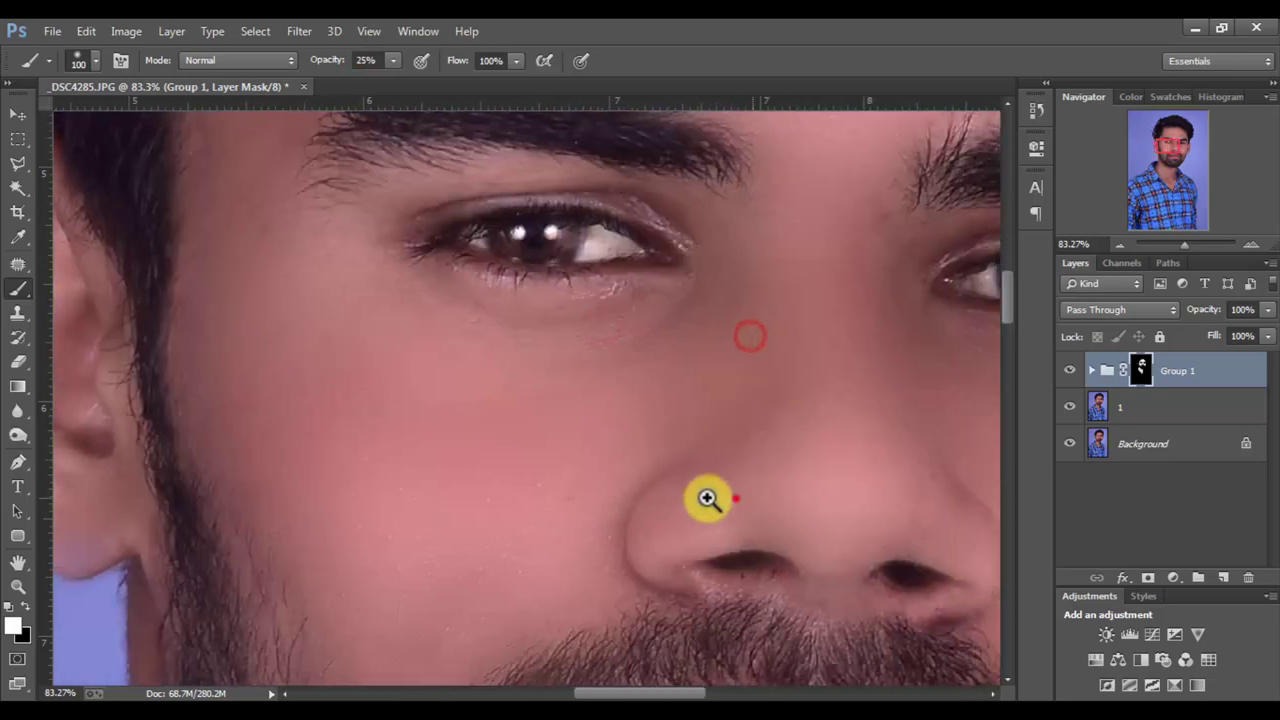
Step: Zoom out from 100% to 25% to review the retouched face, then deselect Group 1
drag(708, 500, 403, 509)
right_click(614, 252)
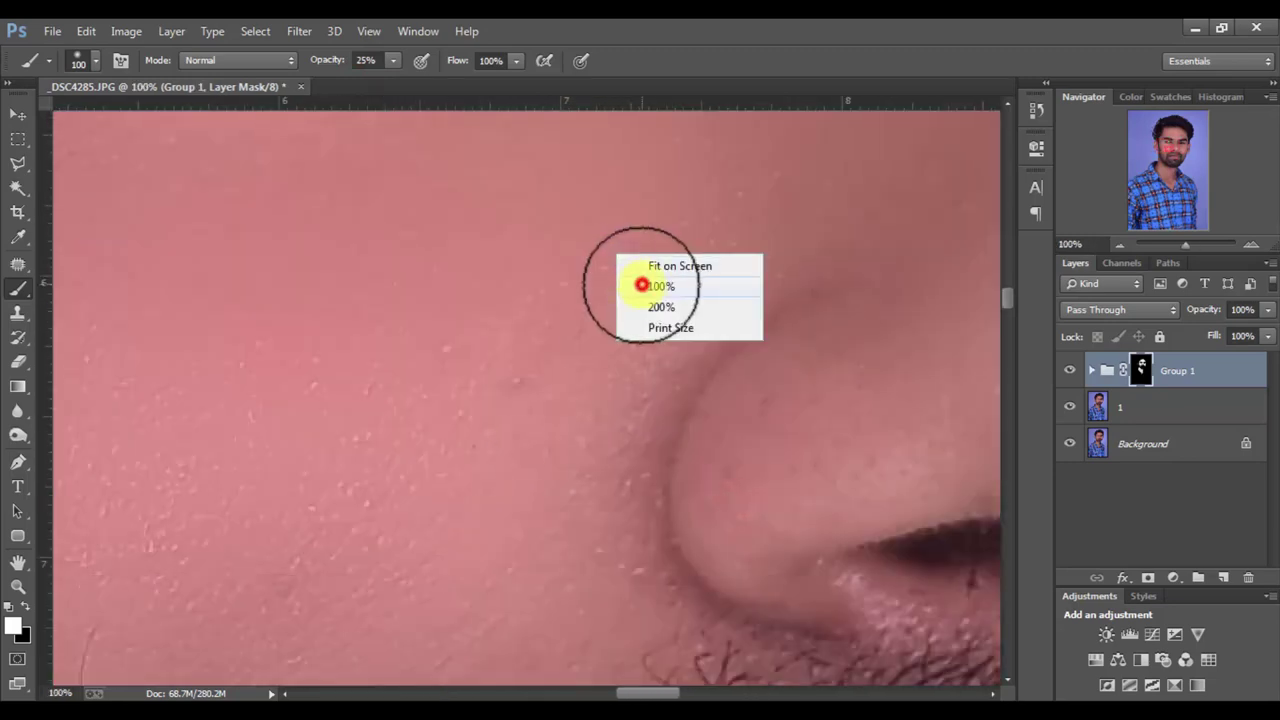
click(641, 286)
alt+click(748, 310)
alt+click(818, 360)
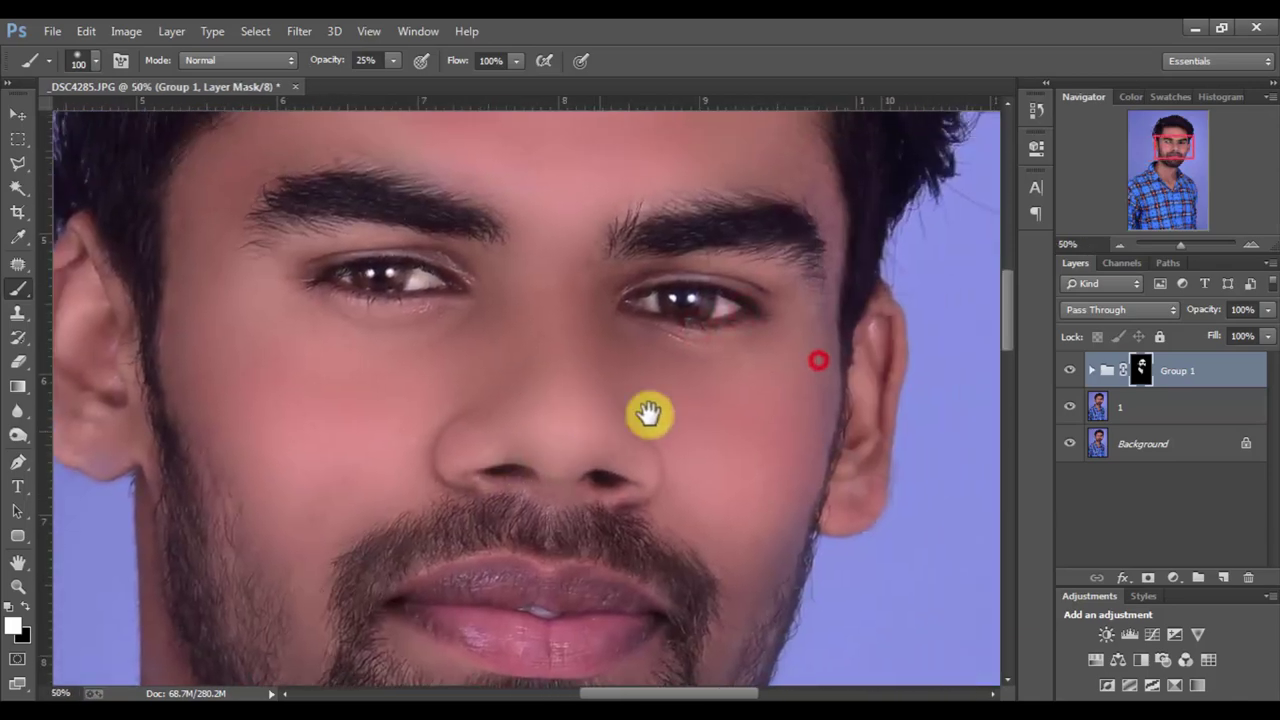
alt+click(788, 352)
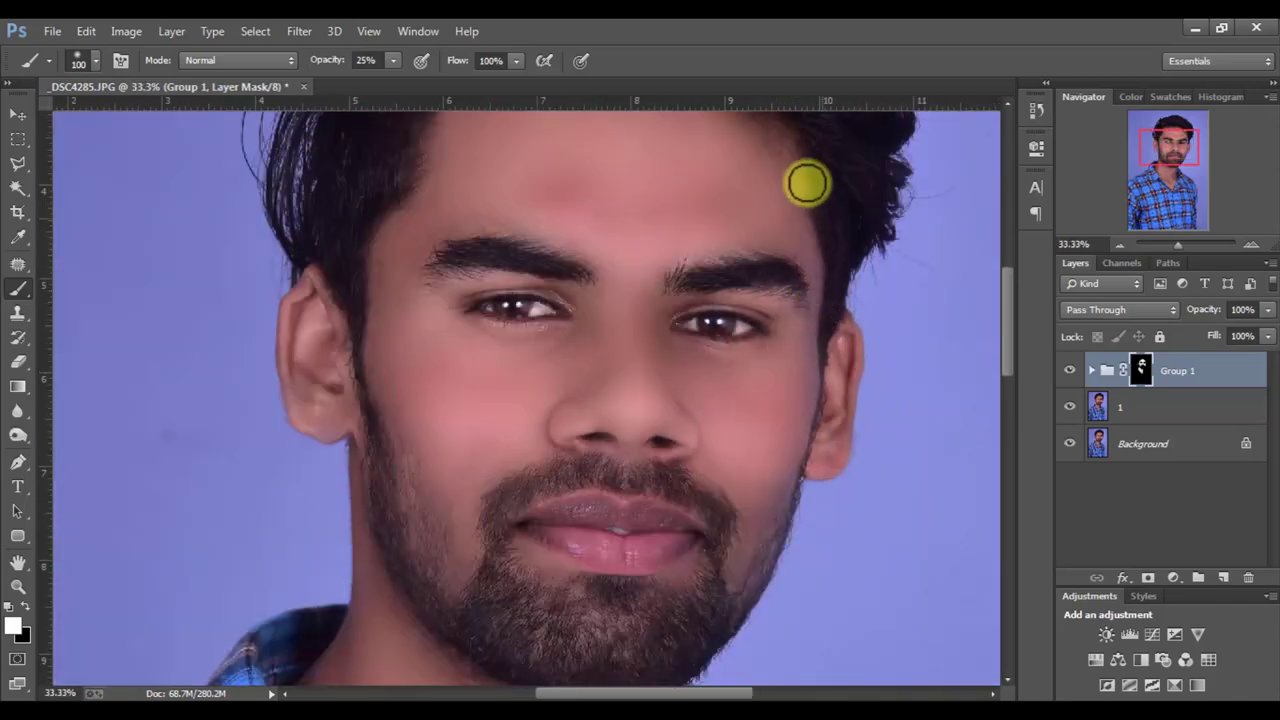
key(v)
alt+click(740, 265)
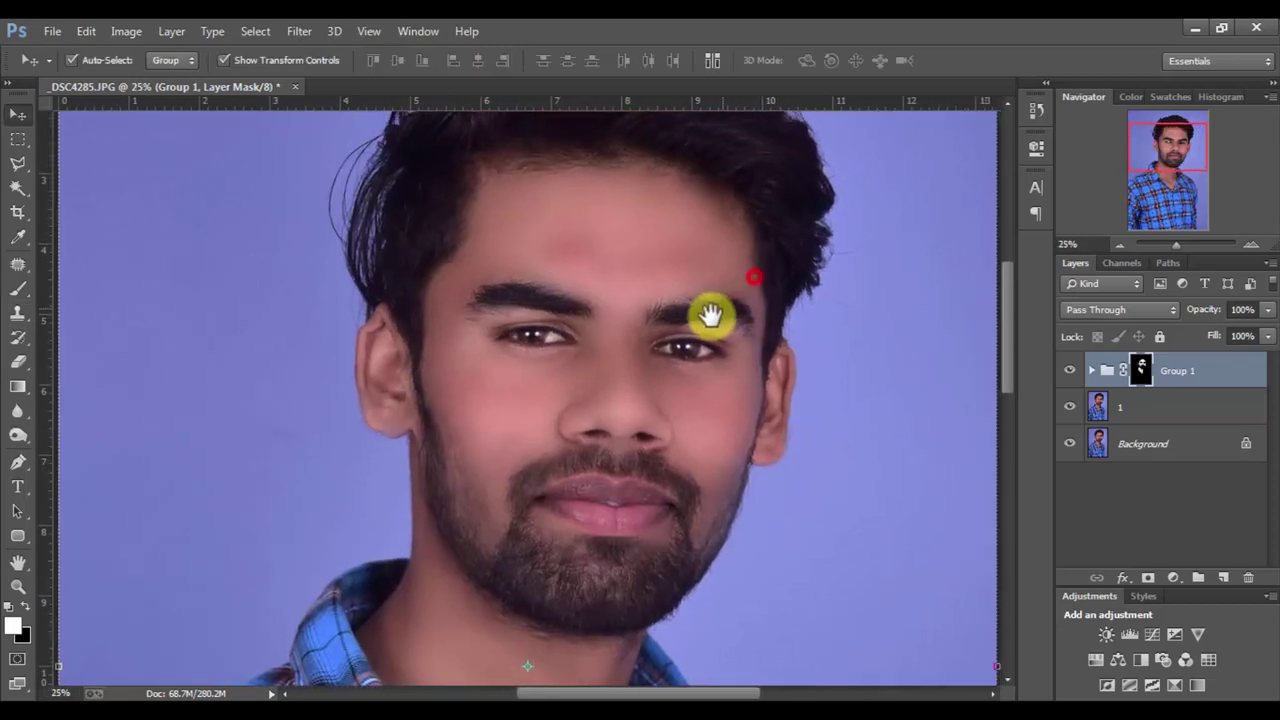
click(1180, 540)
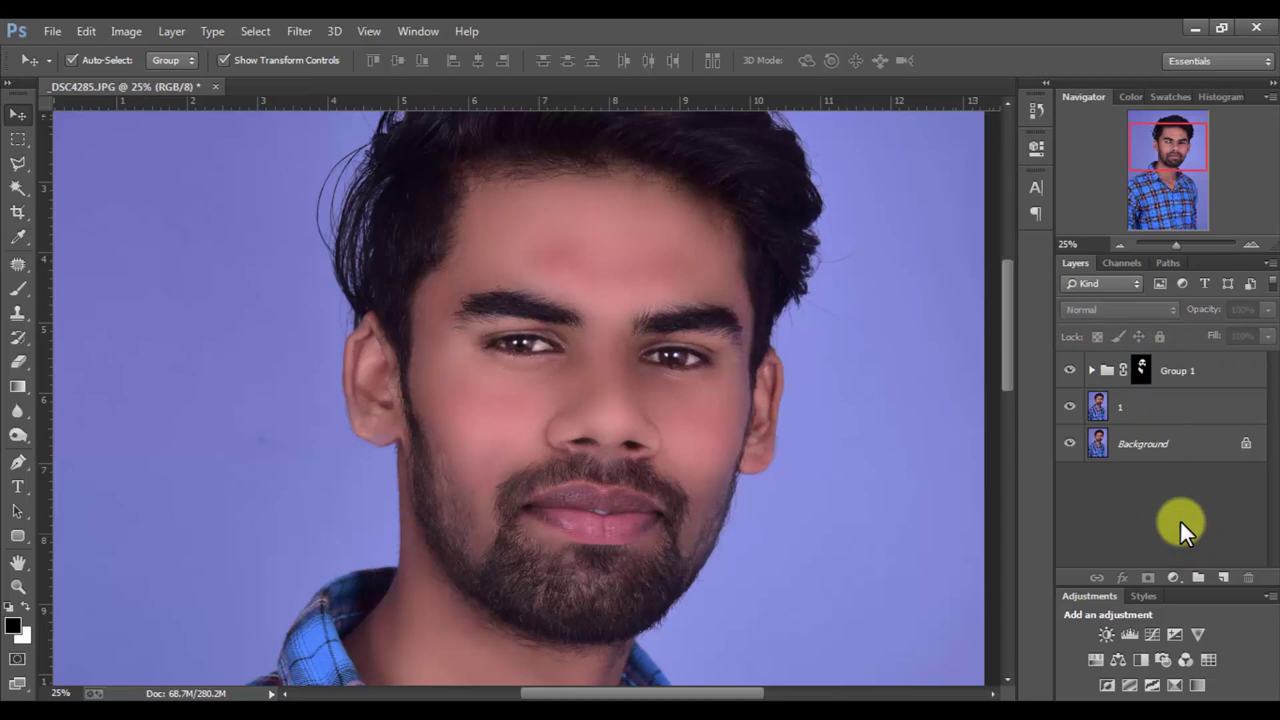
Step: Merge visible layers into Layer 1, add empty Layer 2, and sample a forehead skin tone
key(ctrl+shift+alt+e)
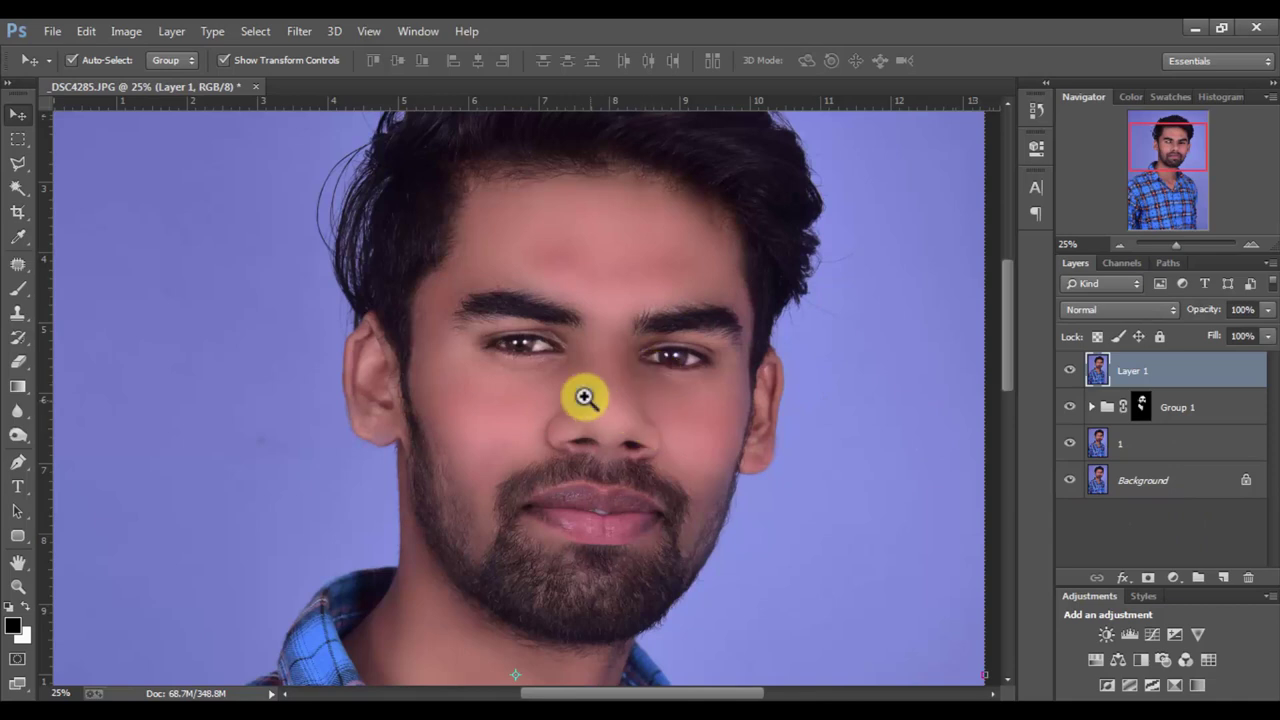
click(1224, 578)
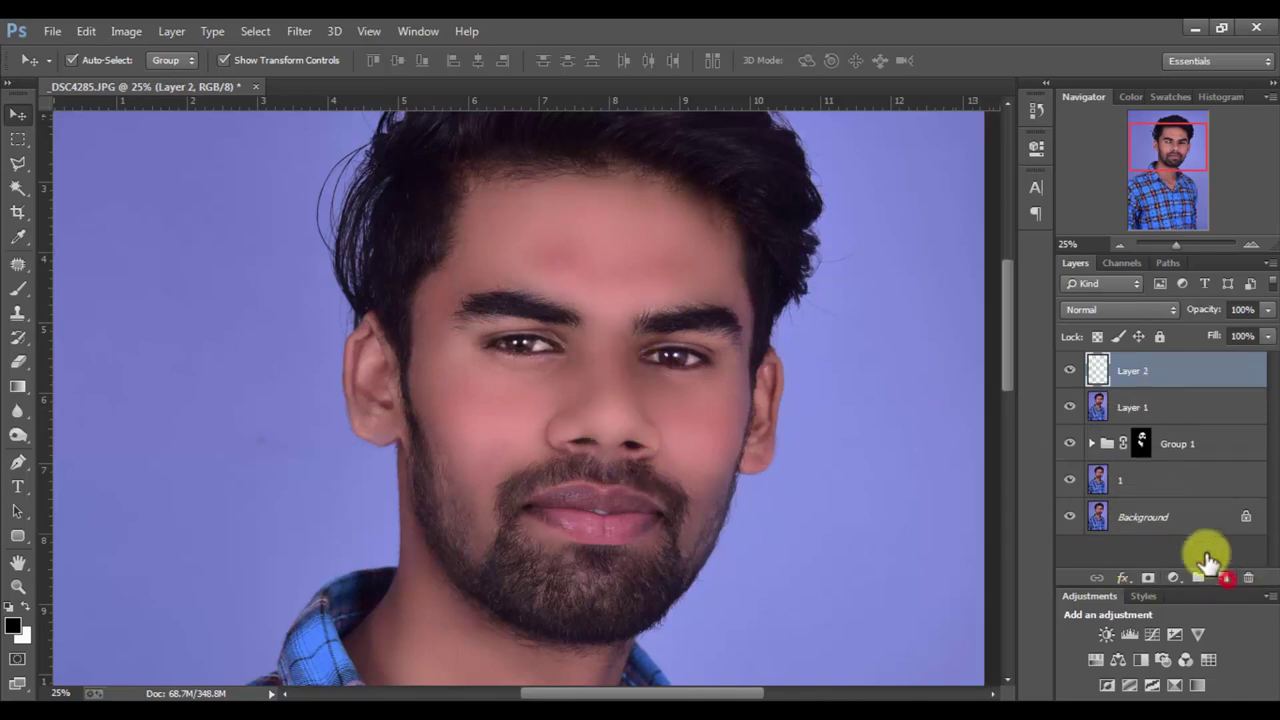
click(18, 289)
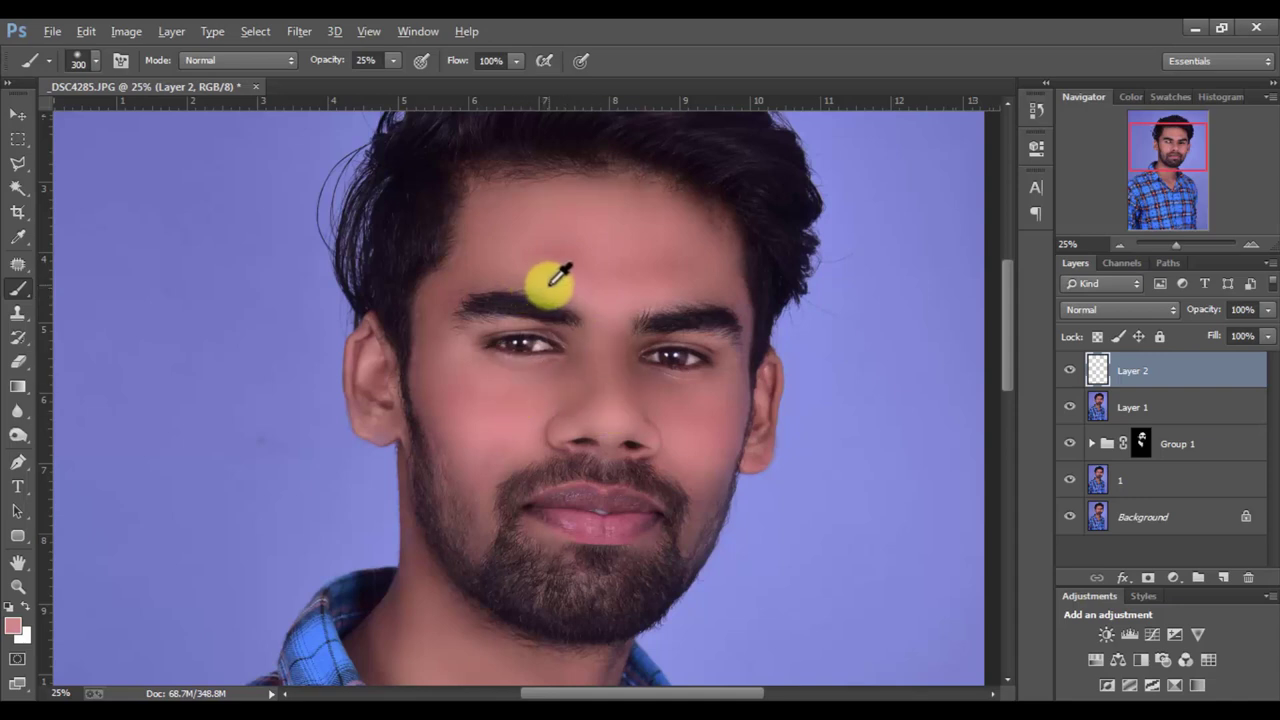
drag(571, 271, 563, 257)
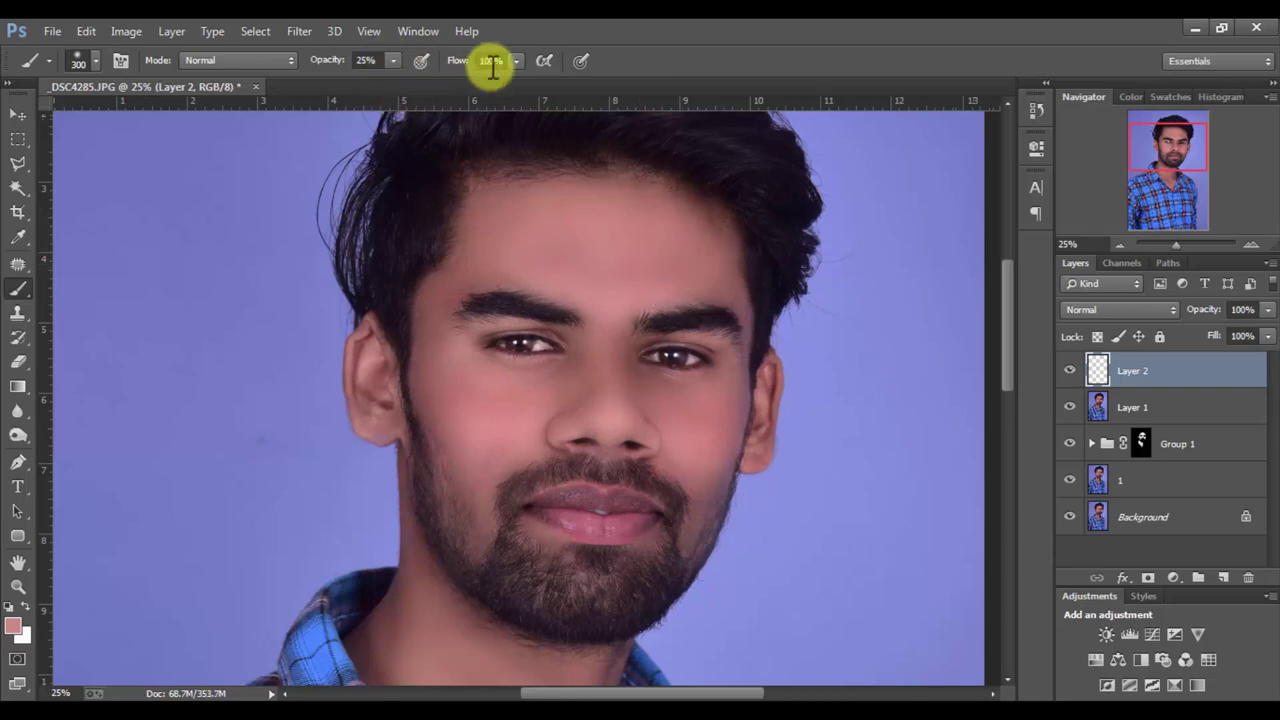
click(674, 260)
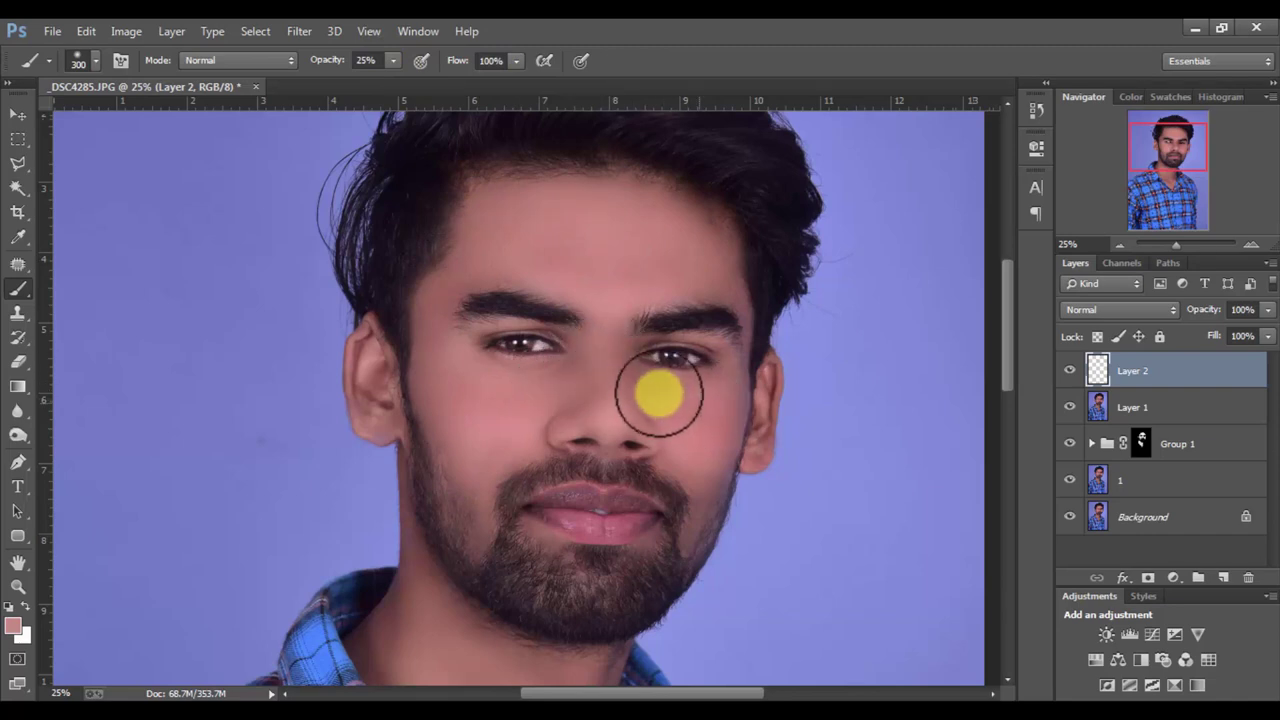
Step: Dab the skin tone onto the right forehead and the cheek beside the nose on Layer 2
click(700, 279)
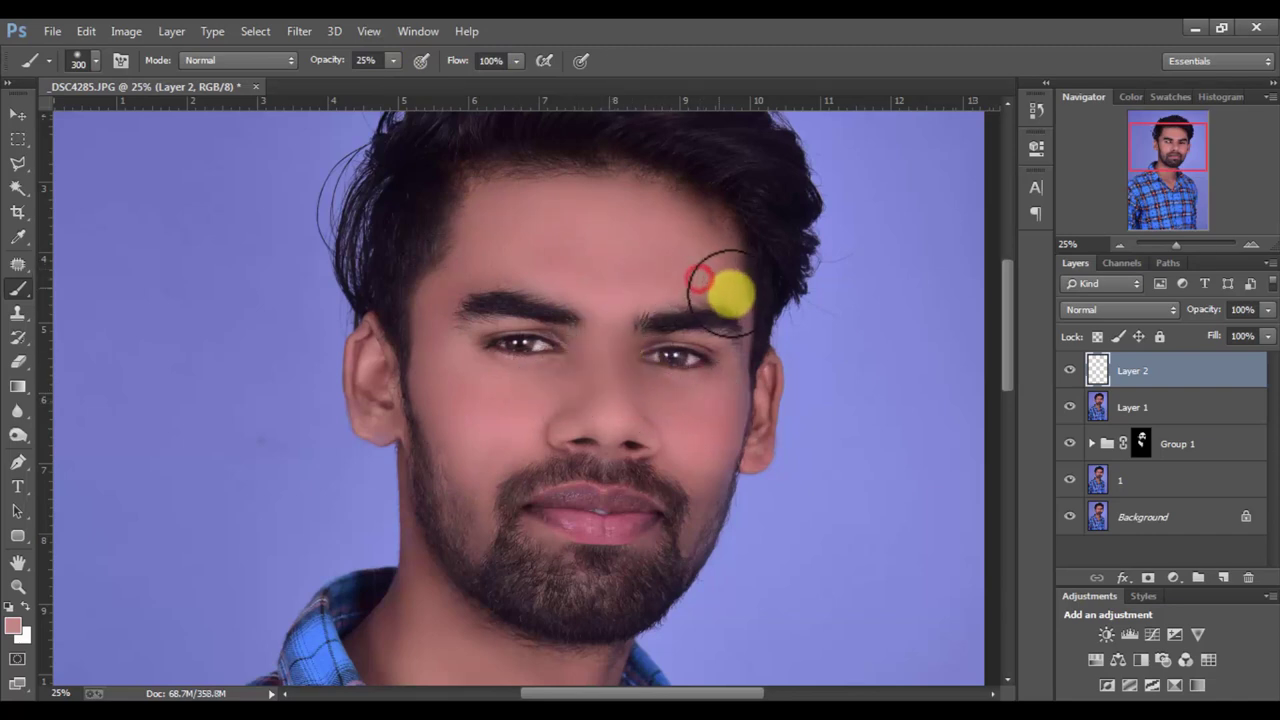
click(694, 226)
click(654, 393)
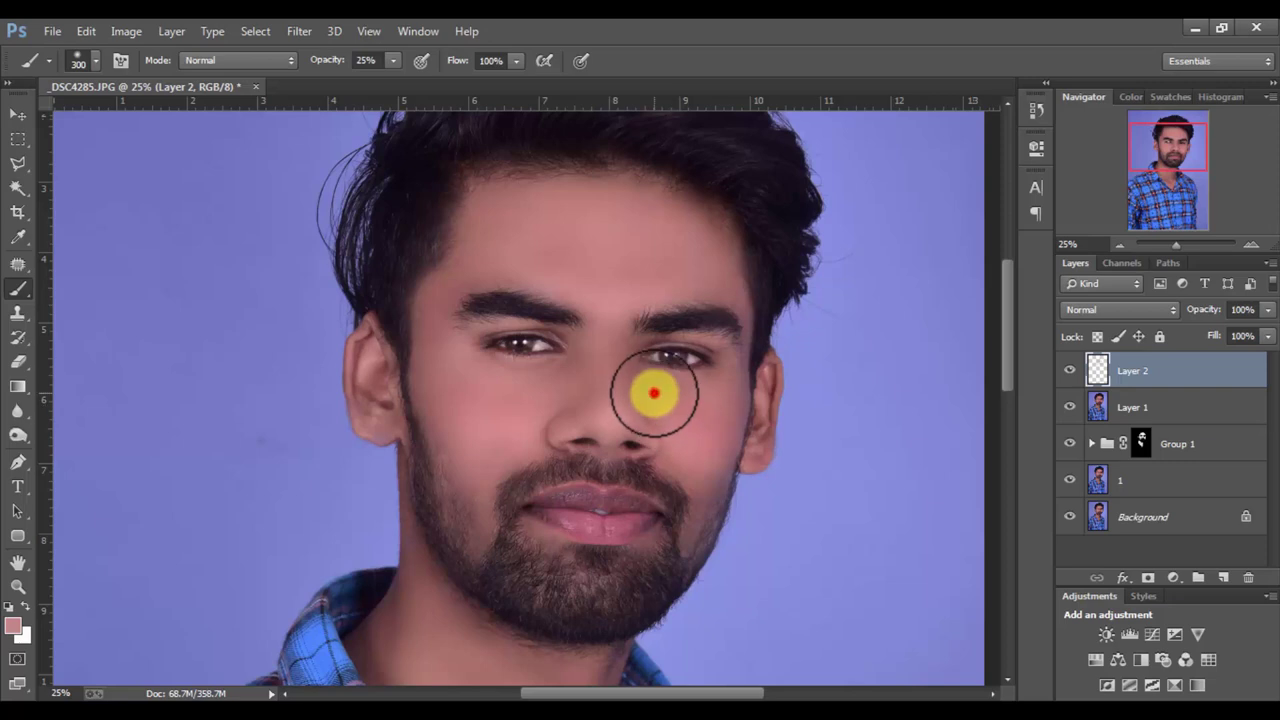
key(v)
click(1090, 310)
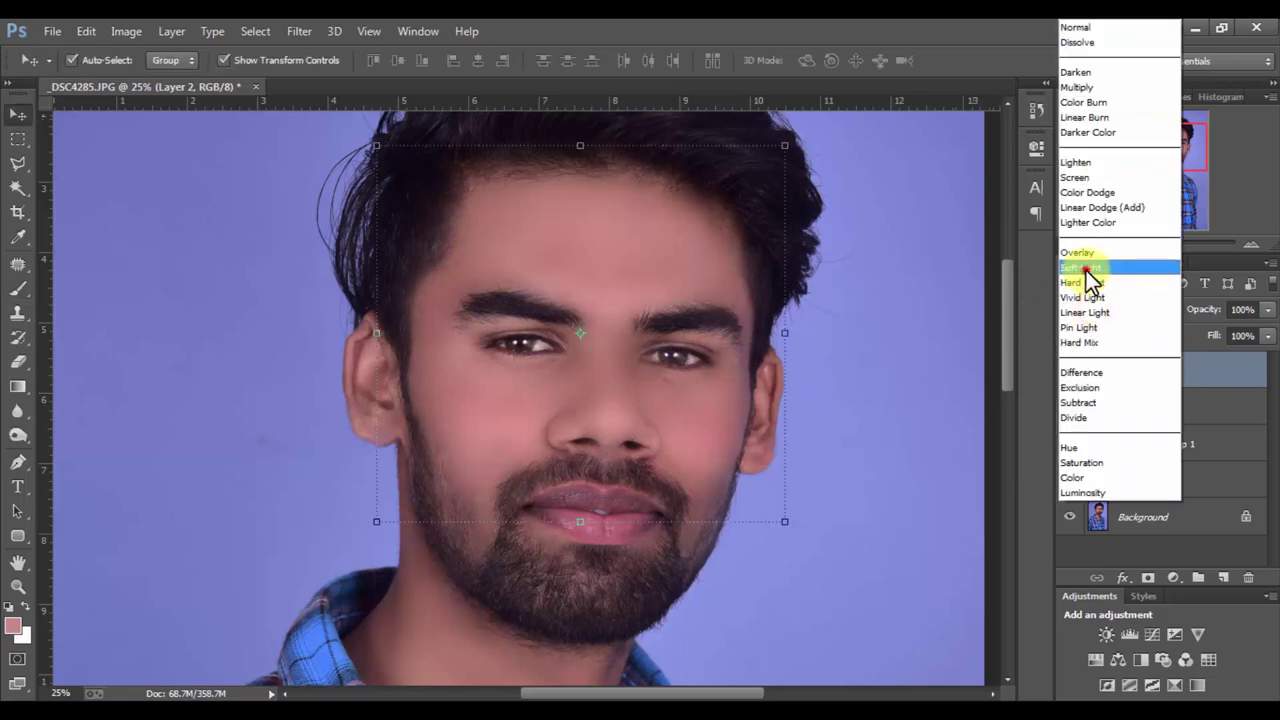
Step: Set Layer 2 to Soft Light at 57% and paint forehead tone on a new Layer 3
click(1084, 268)
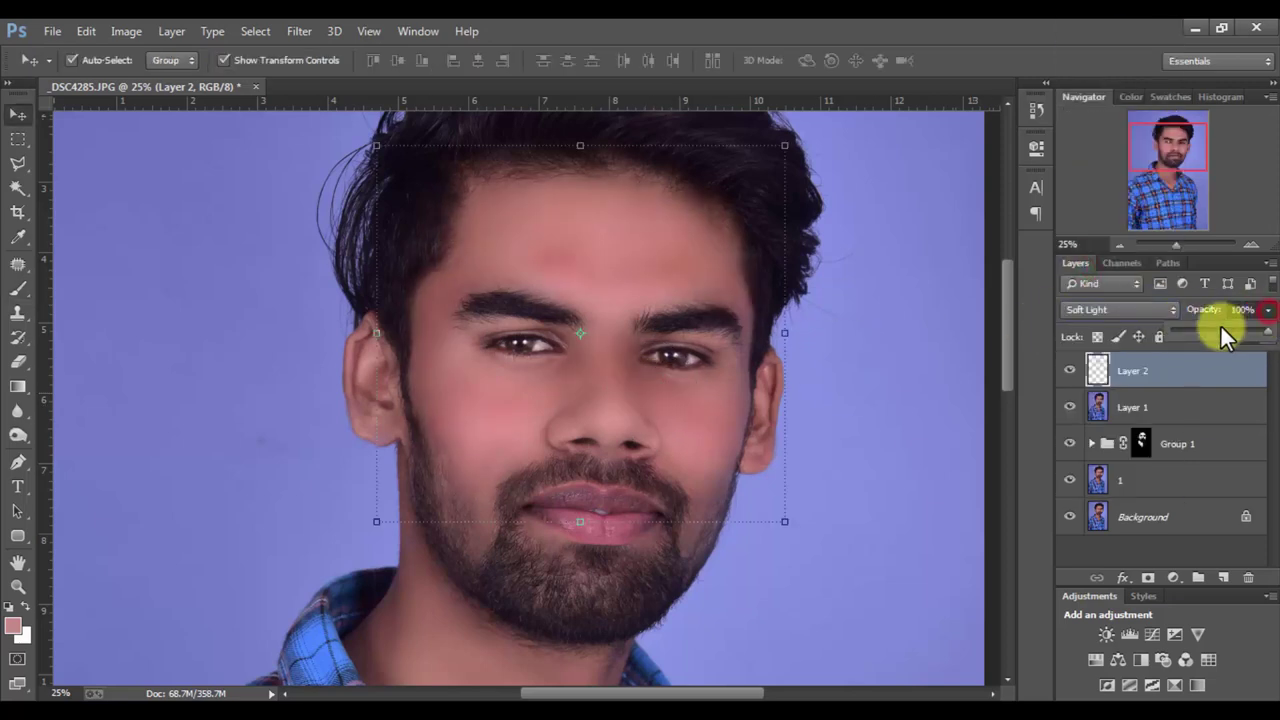
drag(1220, 324, 1226, 327)
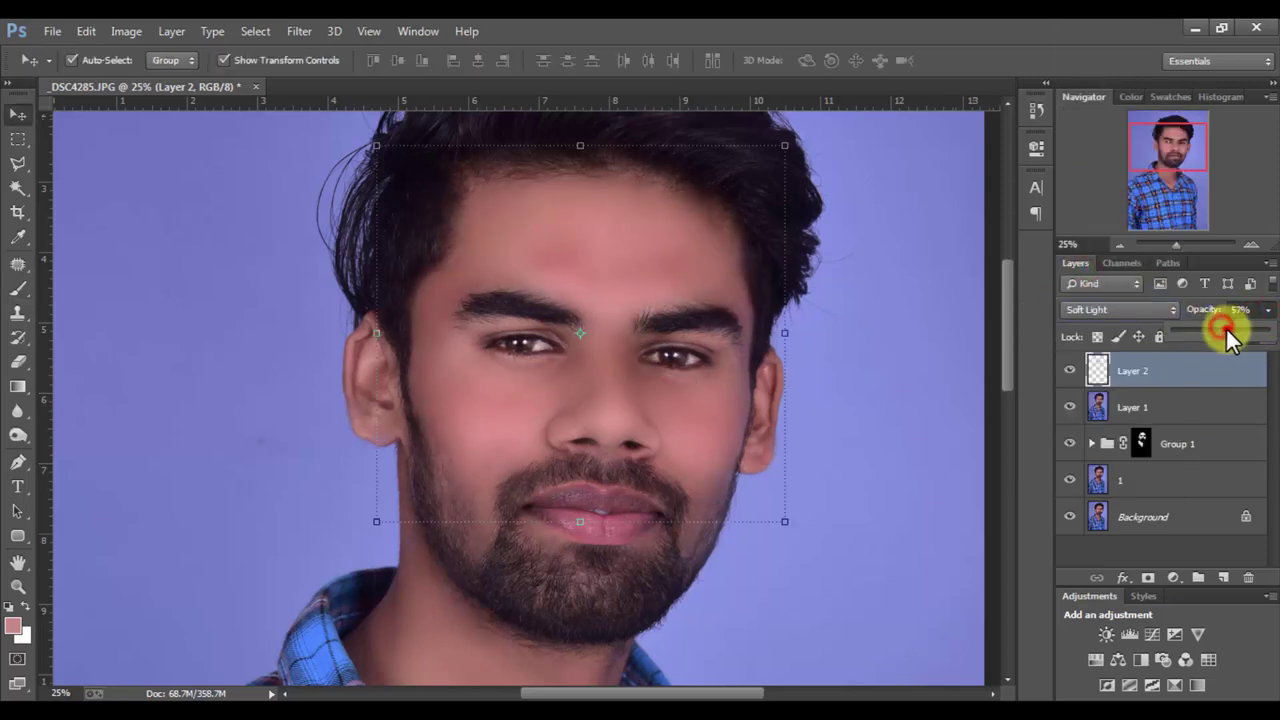
click(1223, 577)
key(b)
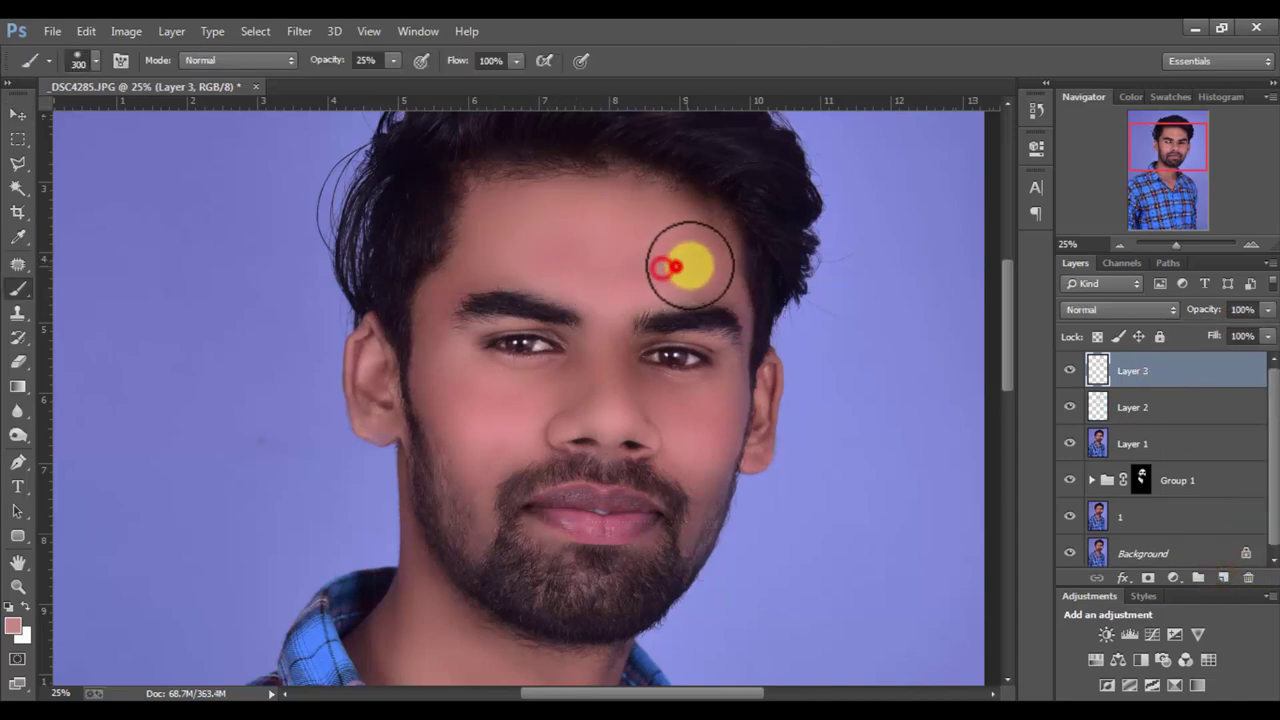
mouse_move(549, 259)
mouse_down()
mouse_move(680, 265)
mouse_move(494, 265)
mouse_up()
Step: Group Layers 1–3 together with Group 1 into Group 2
key(v)
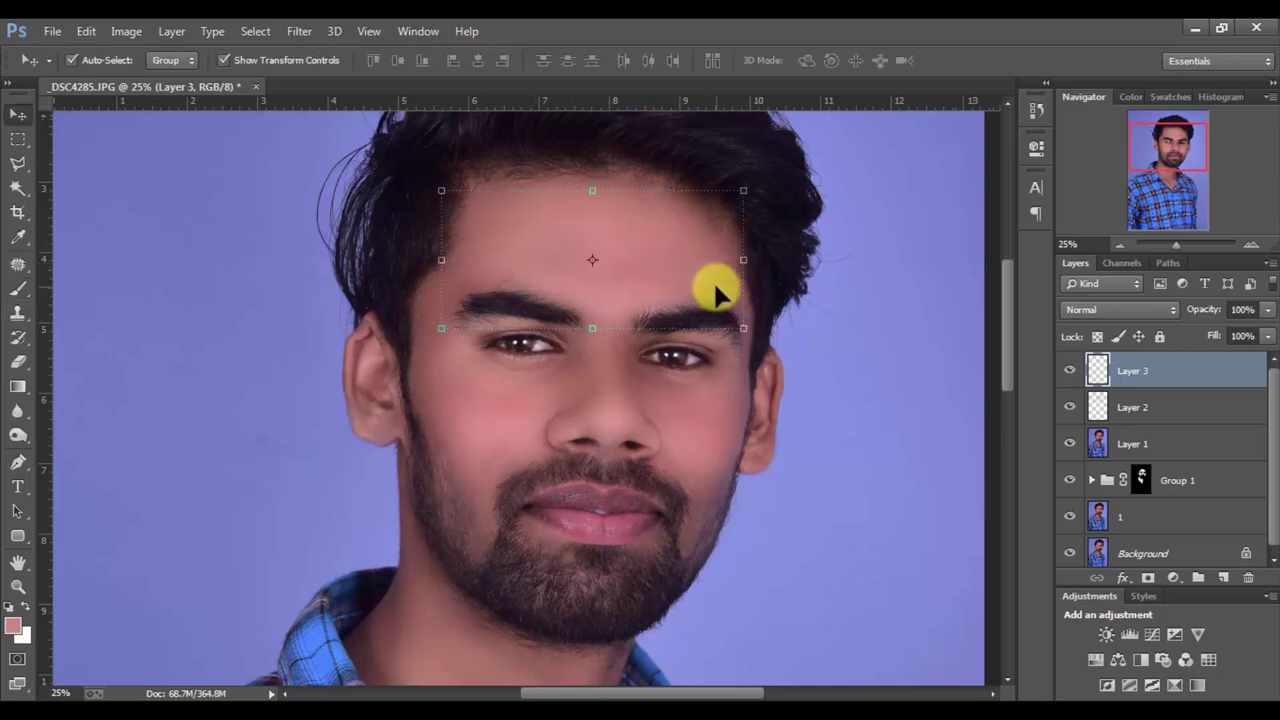
click(893, 249)
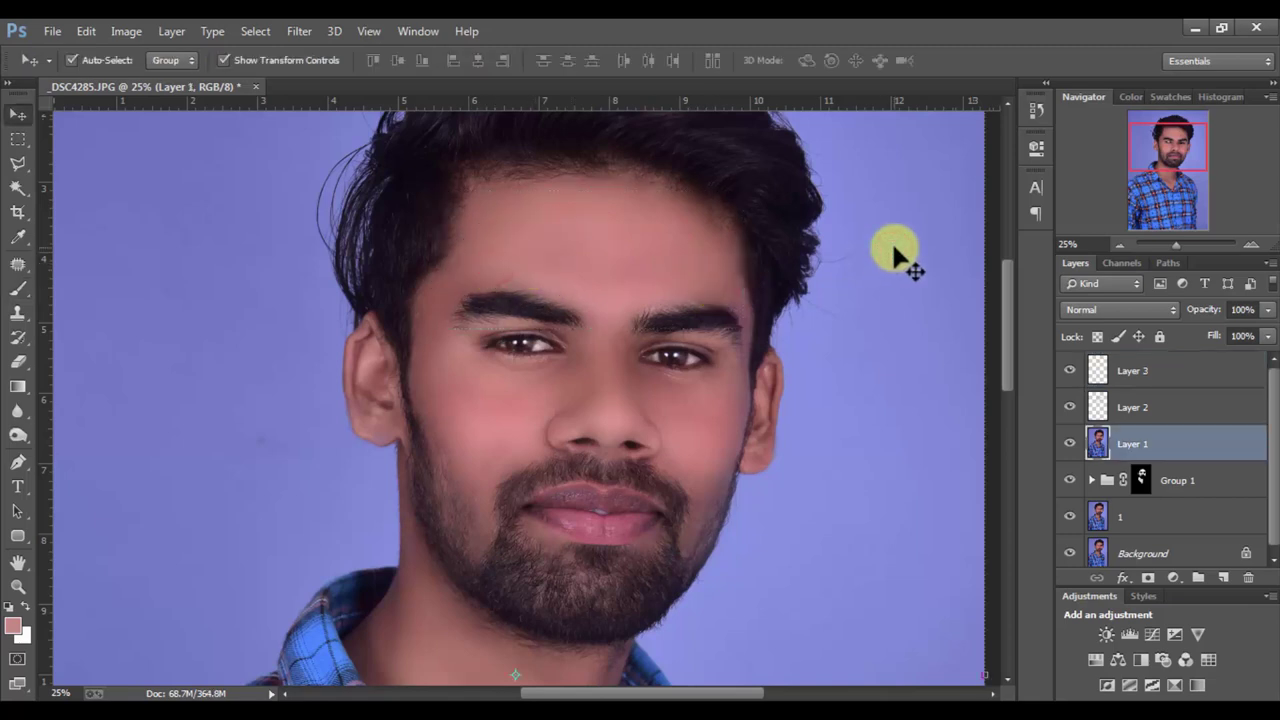
drag(702, 344, 680, 320)
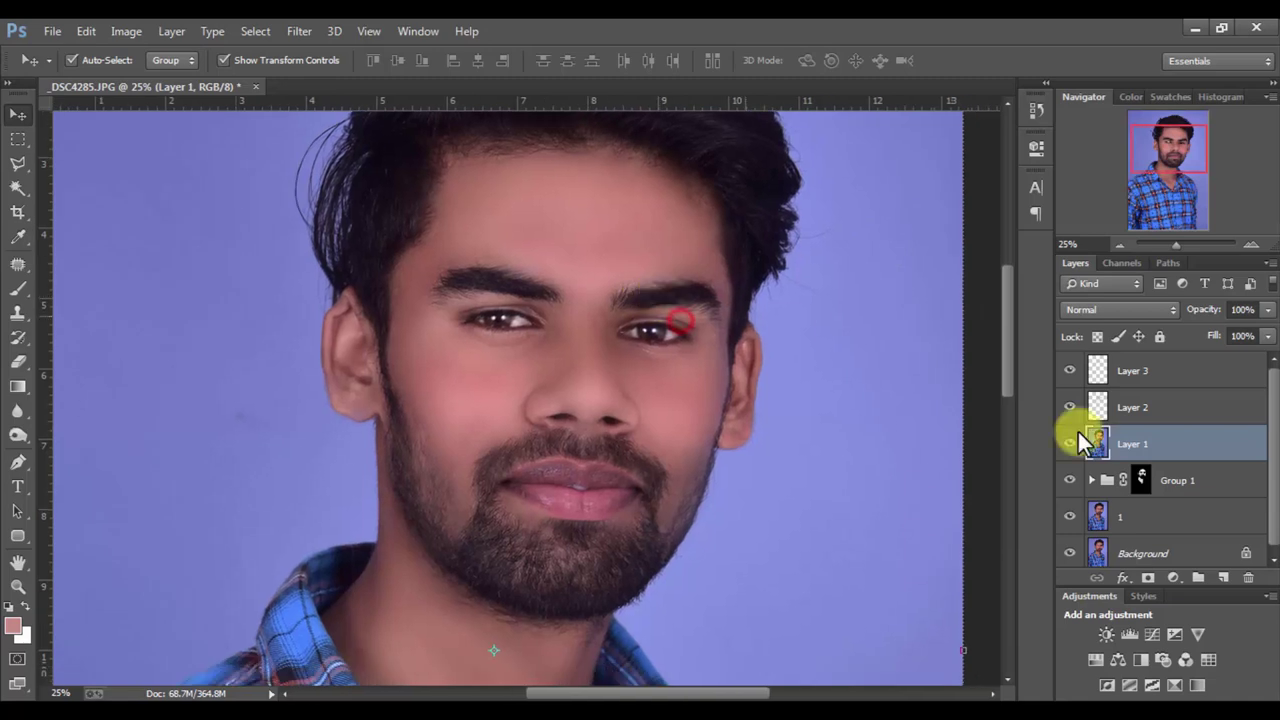
shift+click(1146, 366)
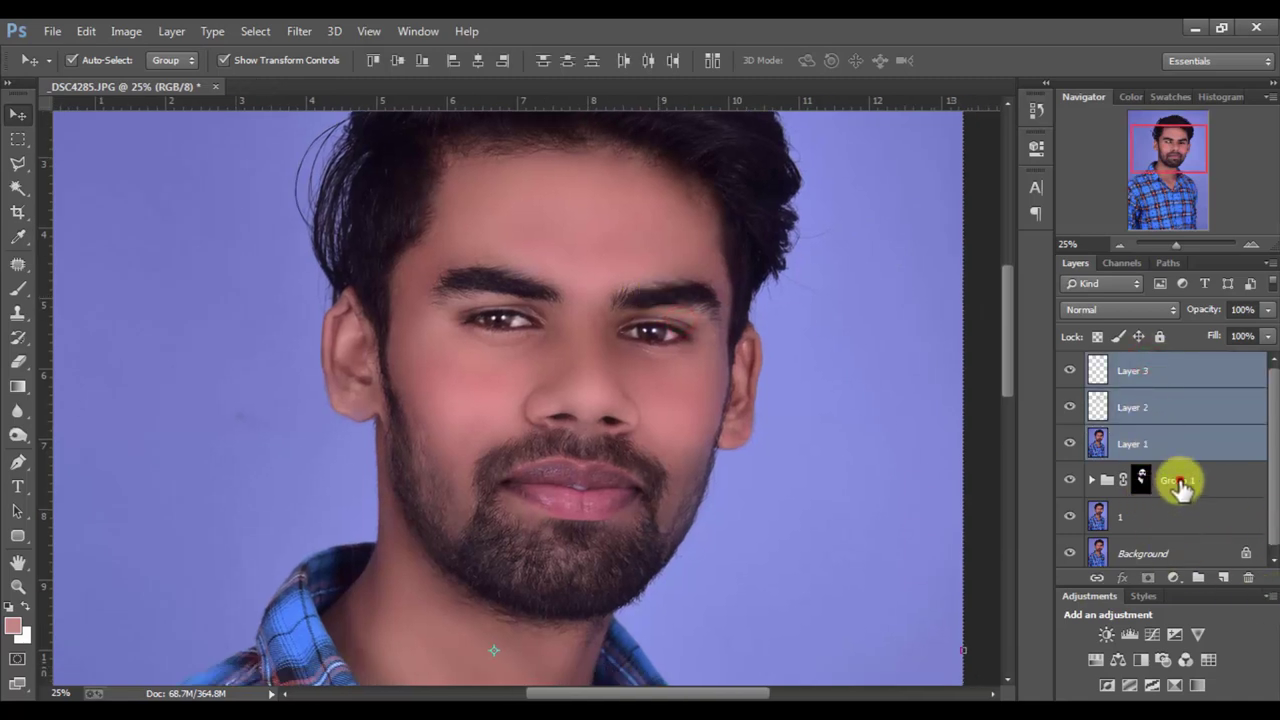
shift+click(1180, 483)
key(ctrl+g)
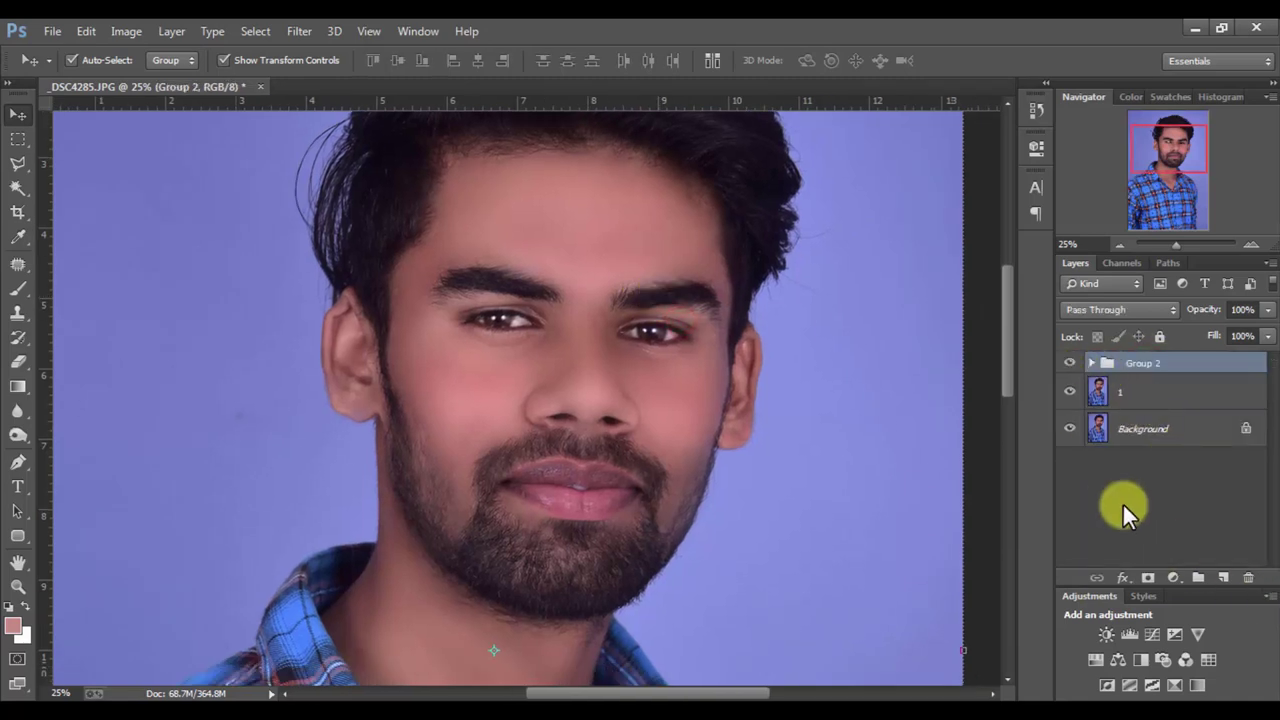
Step: Add a Levels adjustment layer with input levels 15, 1.52 and 243
click(1168, 526)
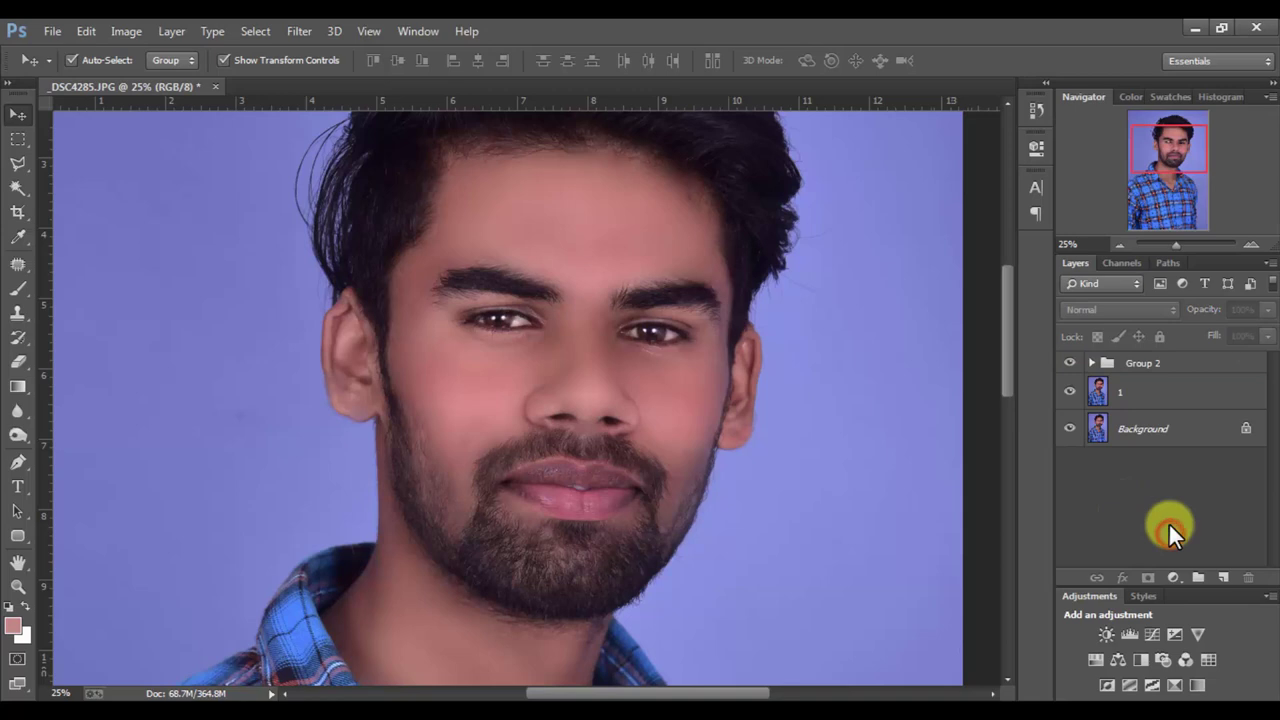
click(1173, 578)
click(1145, 266)
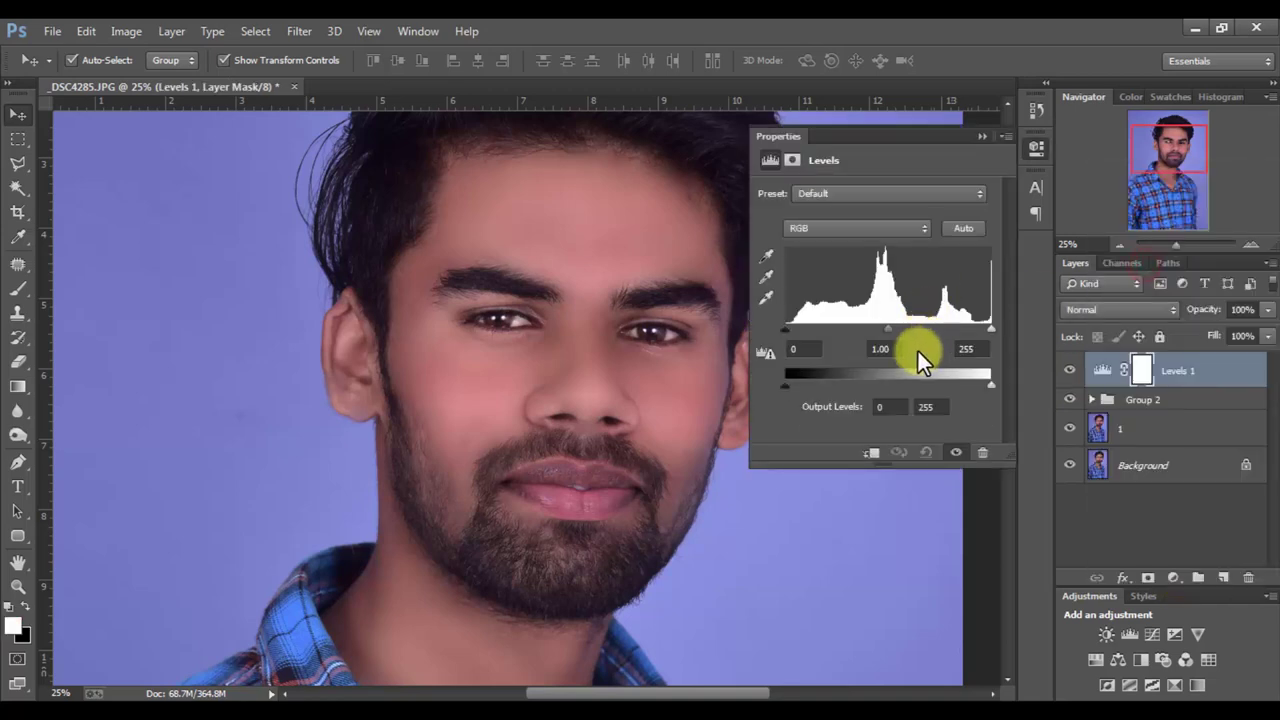
drag(876, 328, 884, 328)
drag(786, 330, 791, 331)
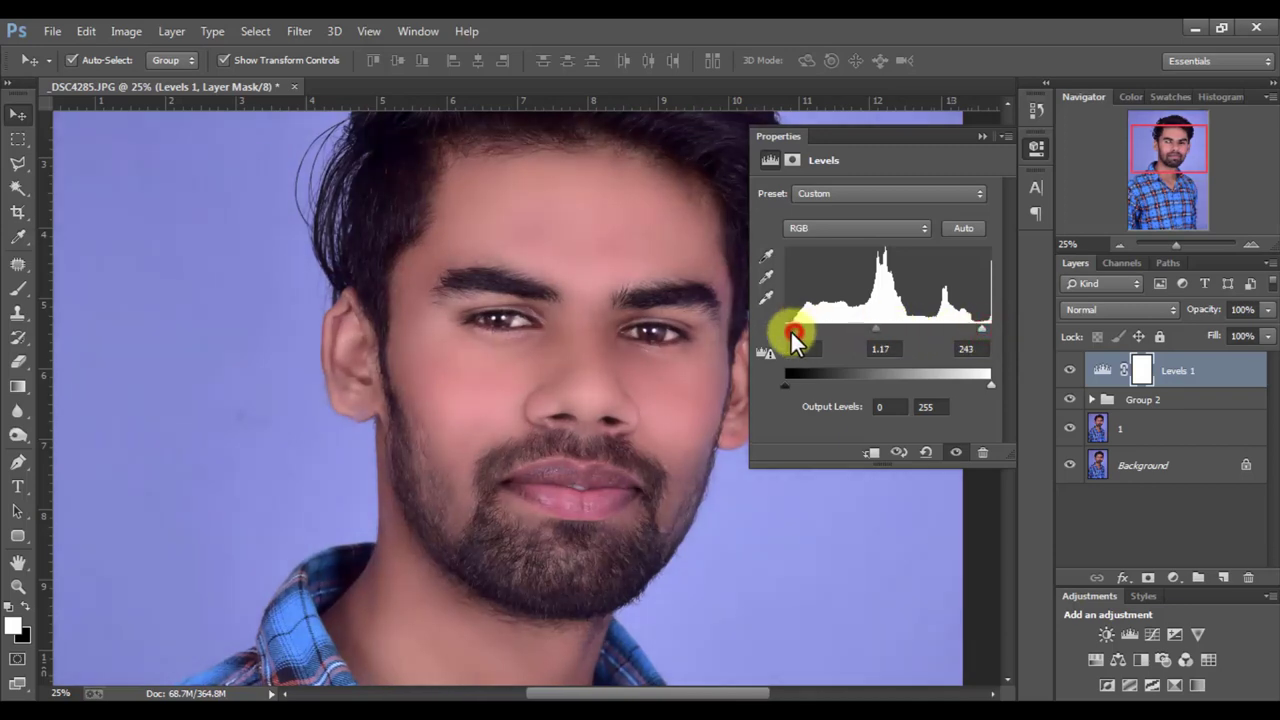
mouse_move(877, 327)
mouse_down()
mouse_move(793, 328)
mouse_move(808, 324)
mouse_up()
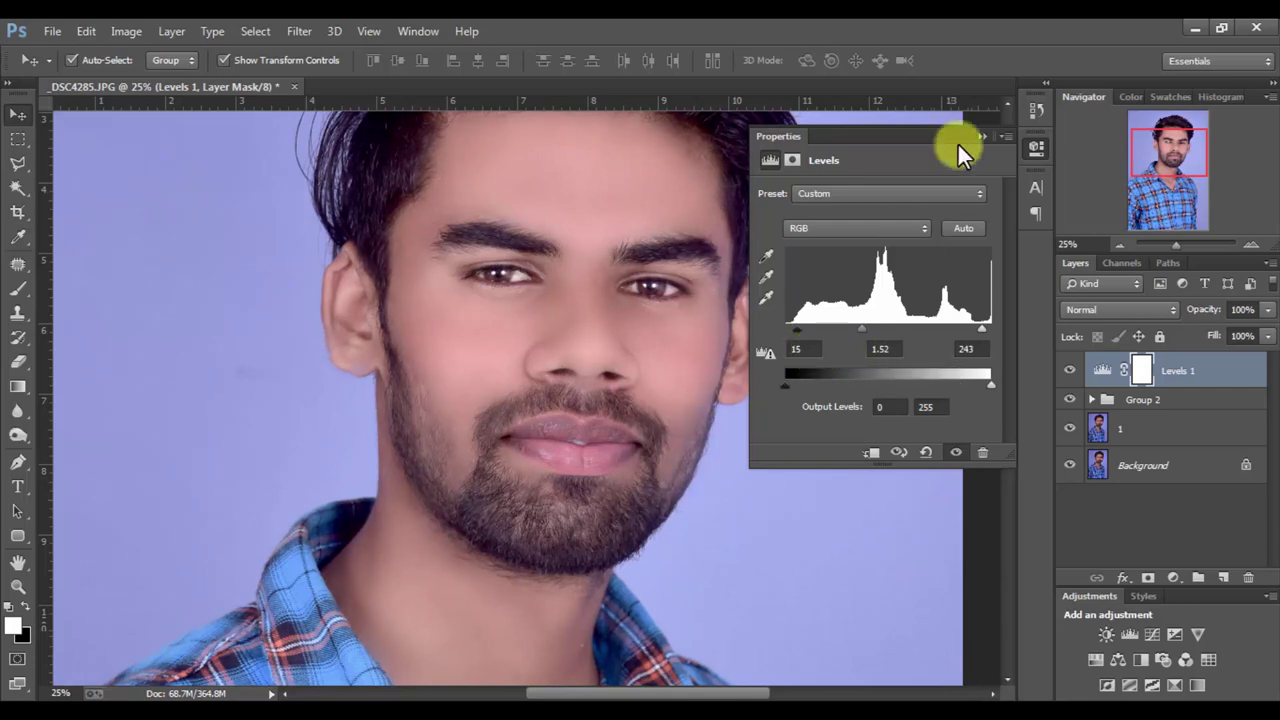
click(982, 133)
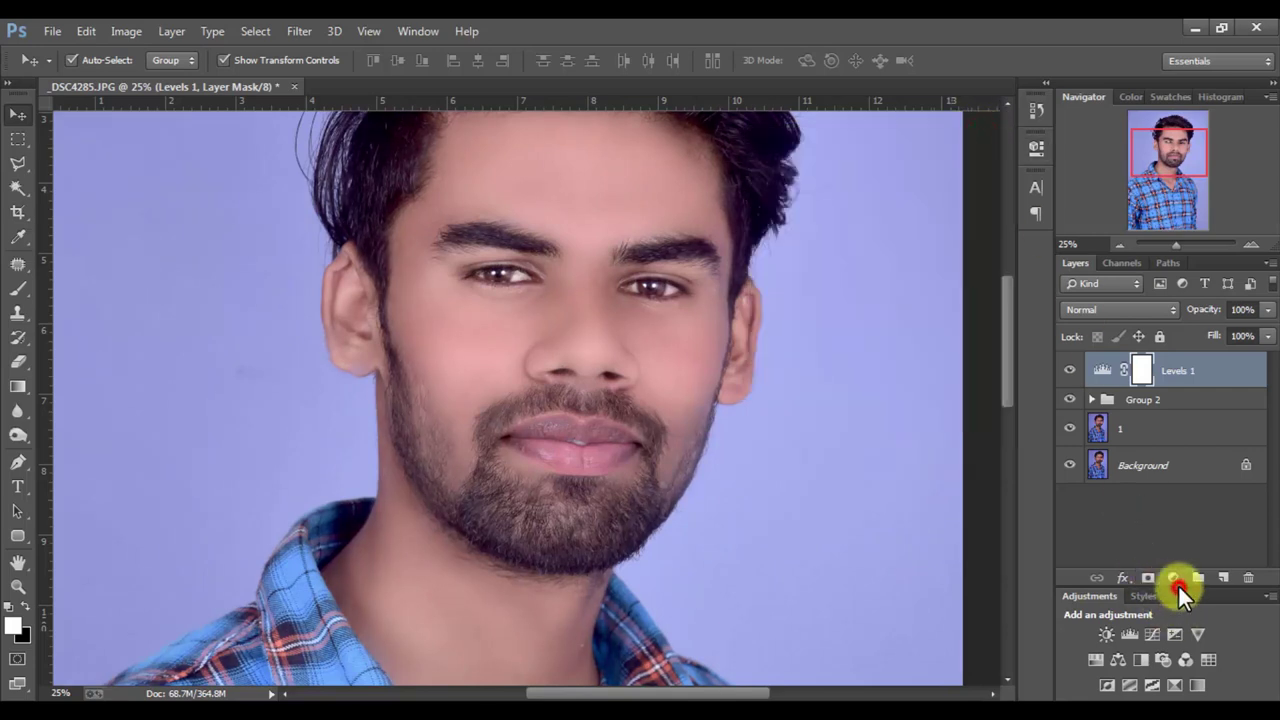
Step: Add a Brightness/Contrast adjustment layer with brightness 4
click(1175, 580)
click(1170, 240)
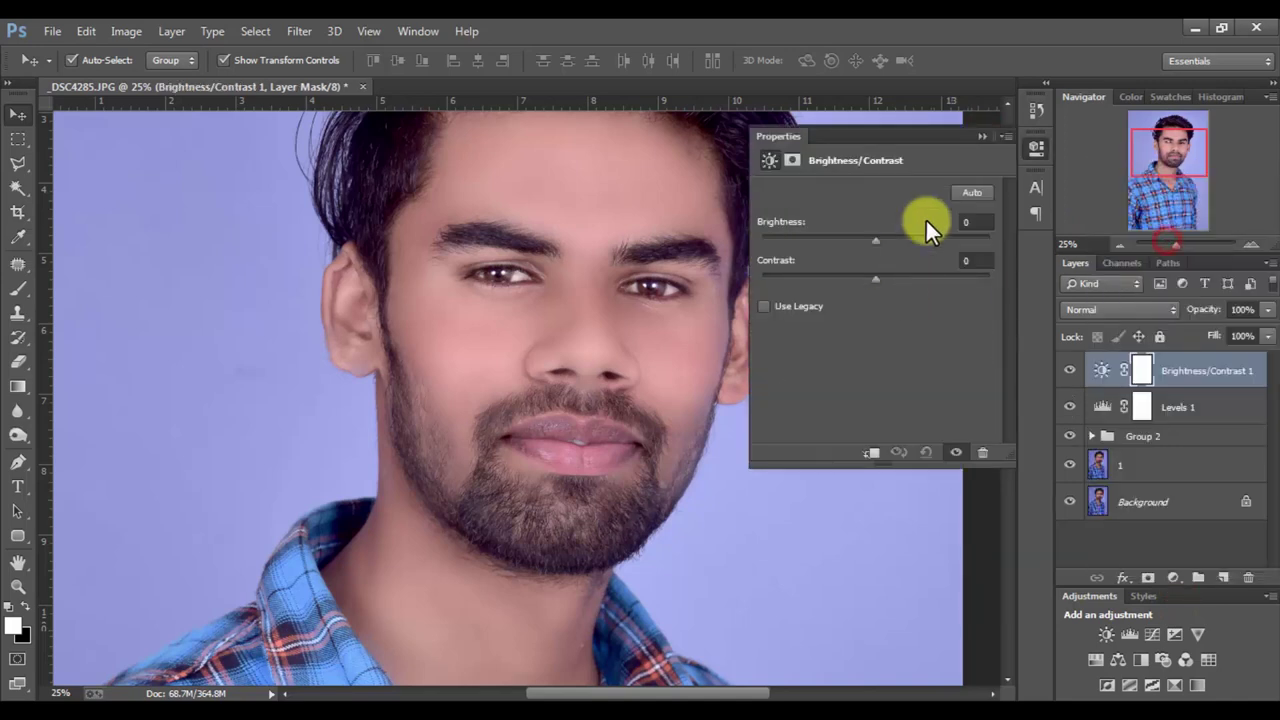
click(970, 222)
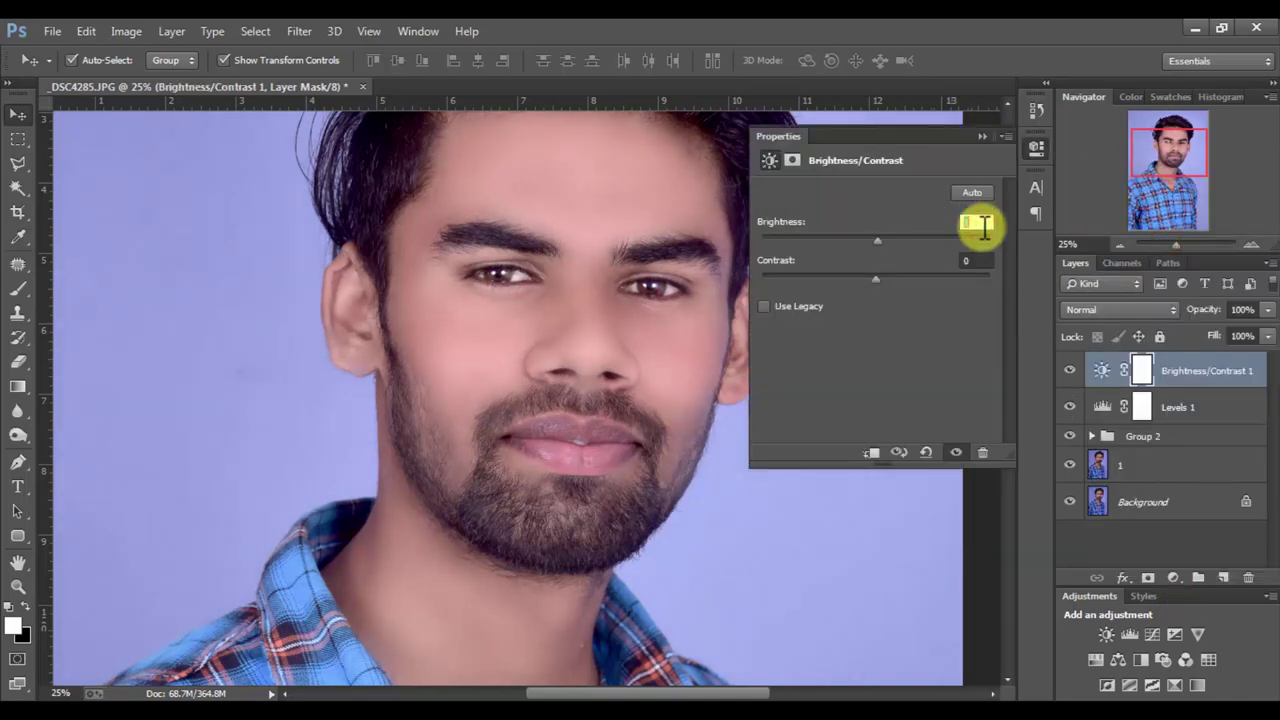
click(977, 261)
text(4)
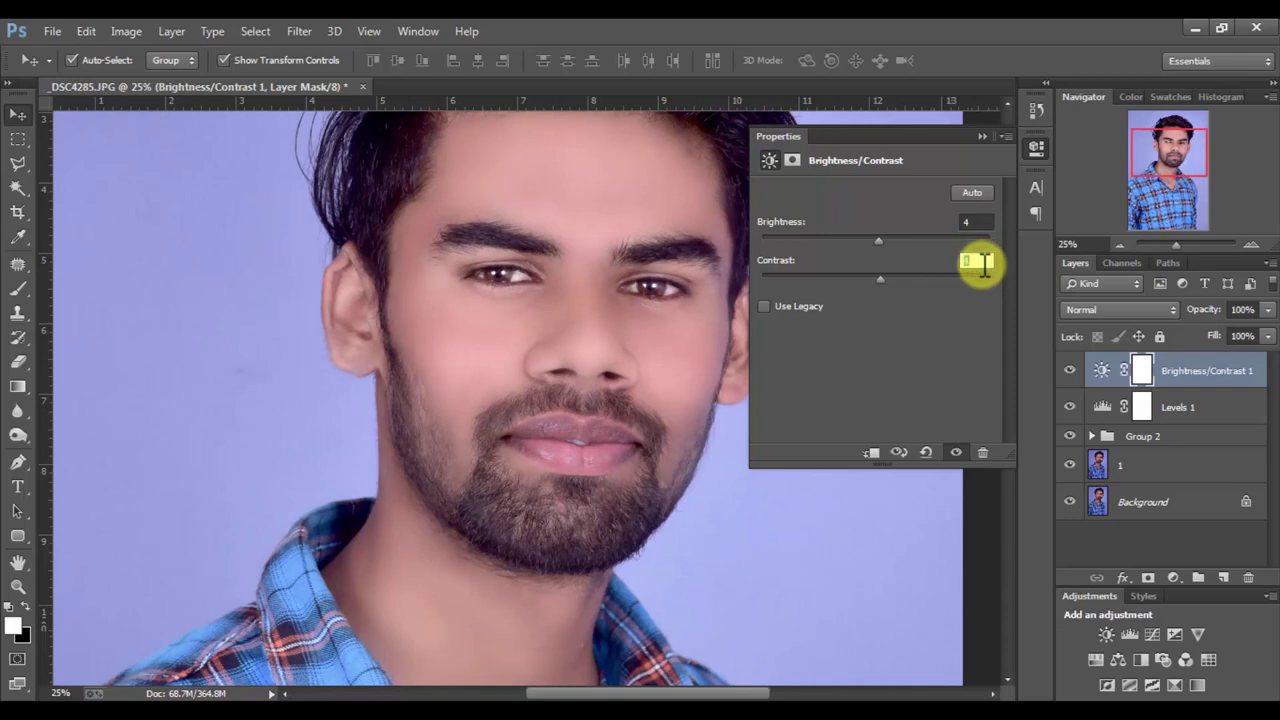
key(Return)
click(978, 135)
Step: Group both adjustment layers with Group 2 into Group 3
click(1100, 526)
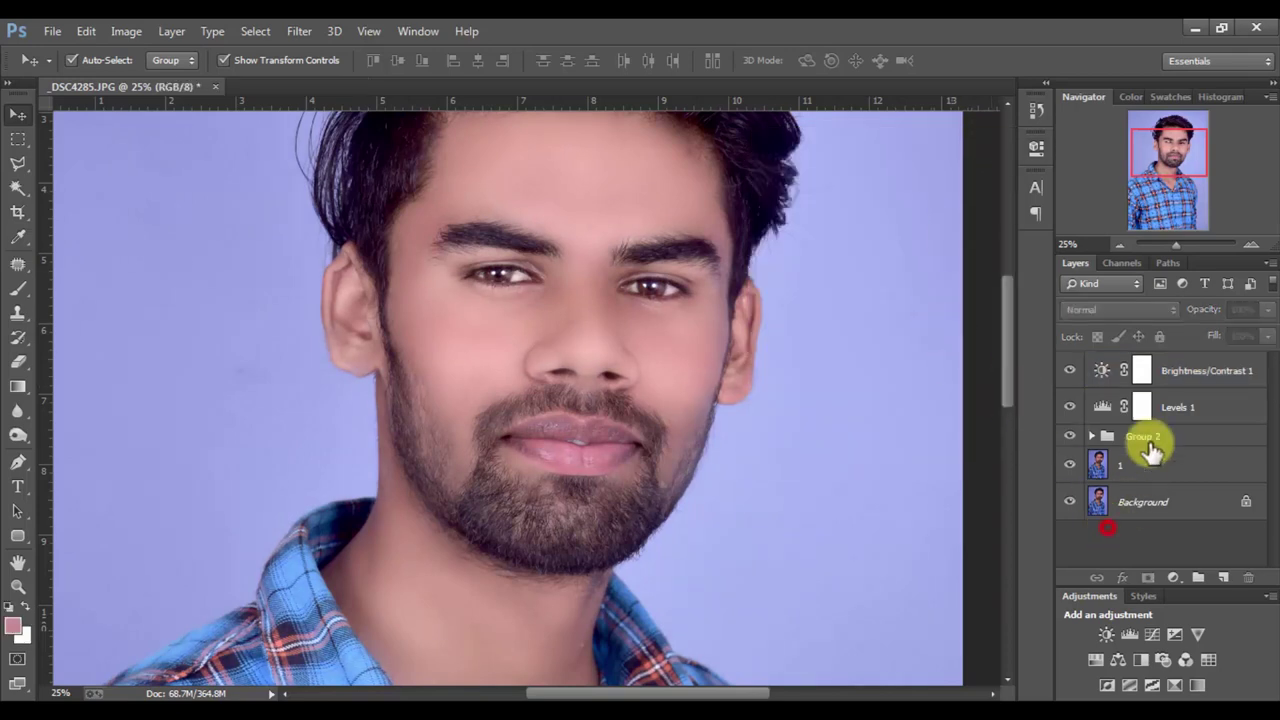
click(1150, 436)
shift+click(1183, 370)
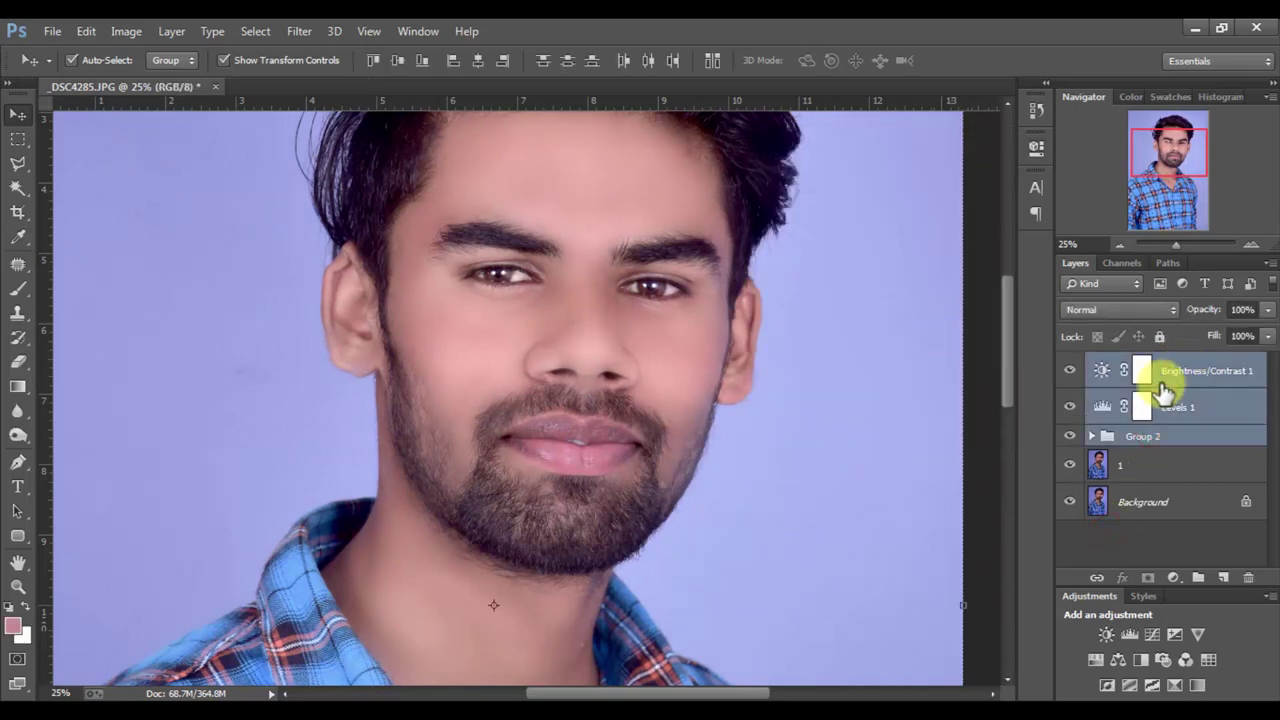
key(ctrl+g)
scroll(557, 371, up, 1)
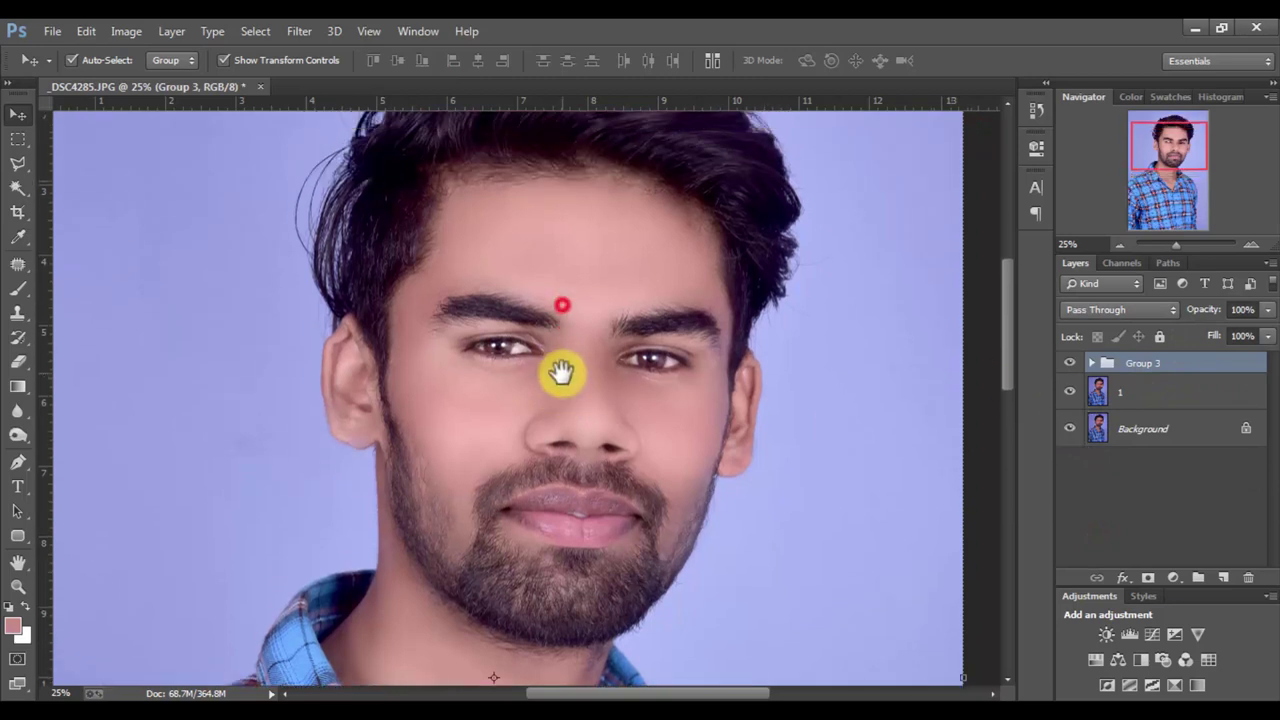
scroll(557, 360, up, 1)
click(563, 347)
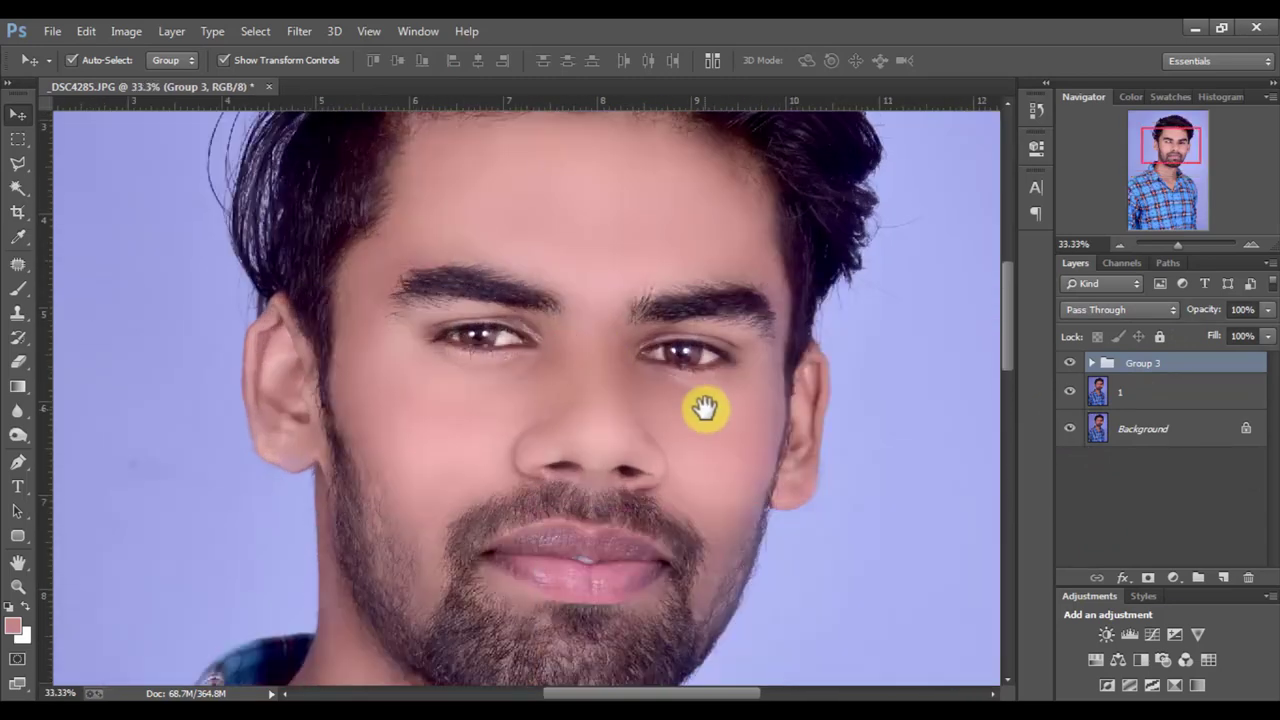
alt+click(1069, 429)
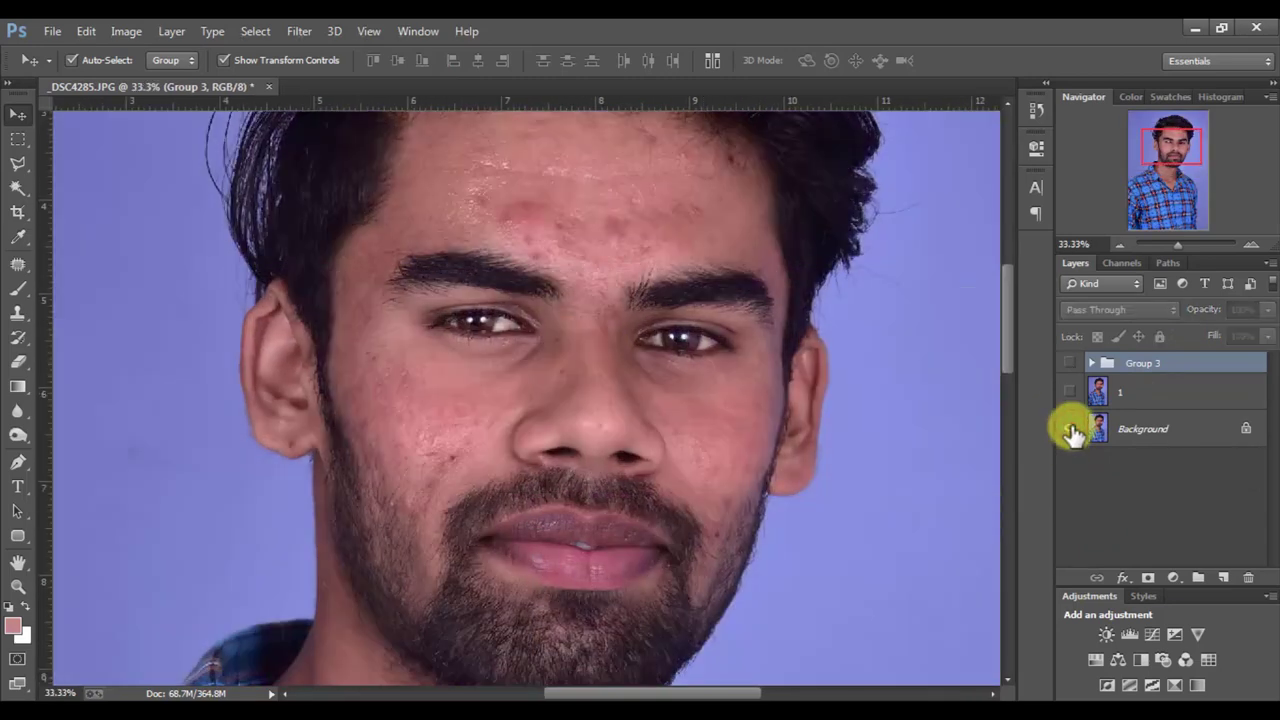
alt+click(1070, 429)
alt+click(1071, 429)
alt+click(1071, 429)
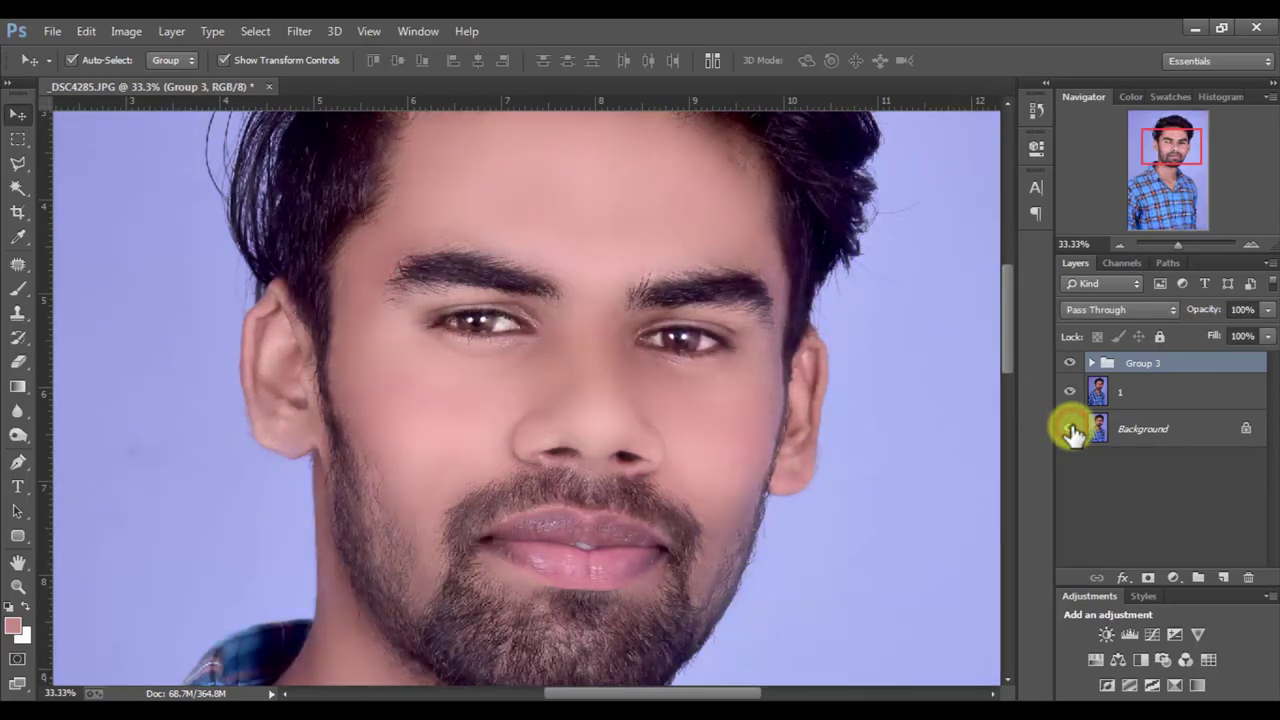